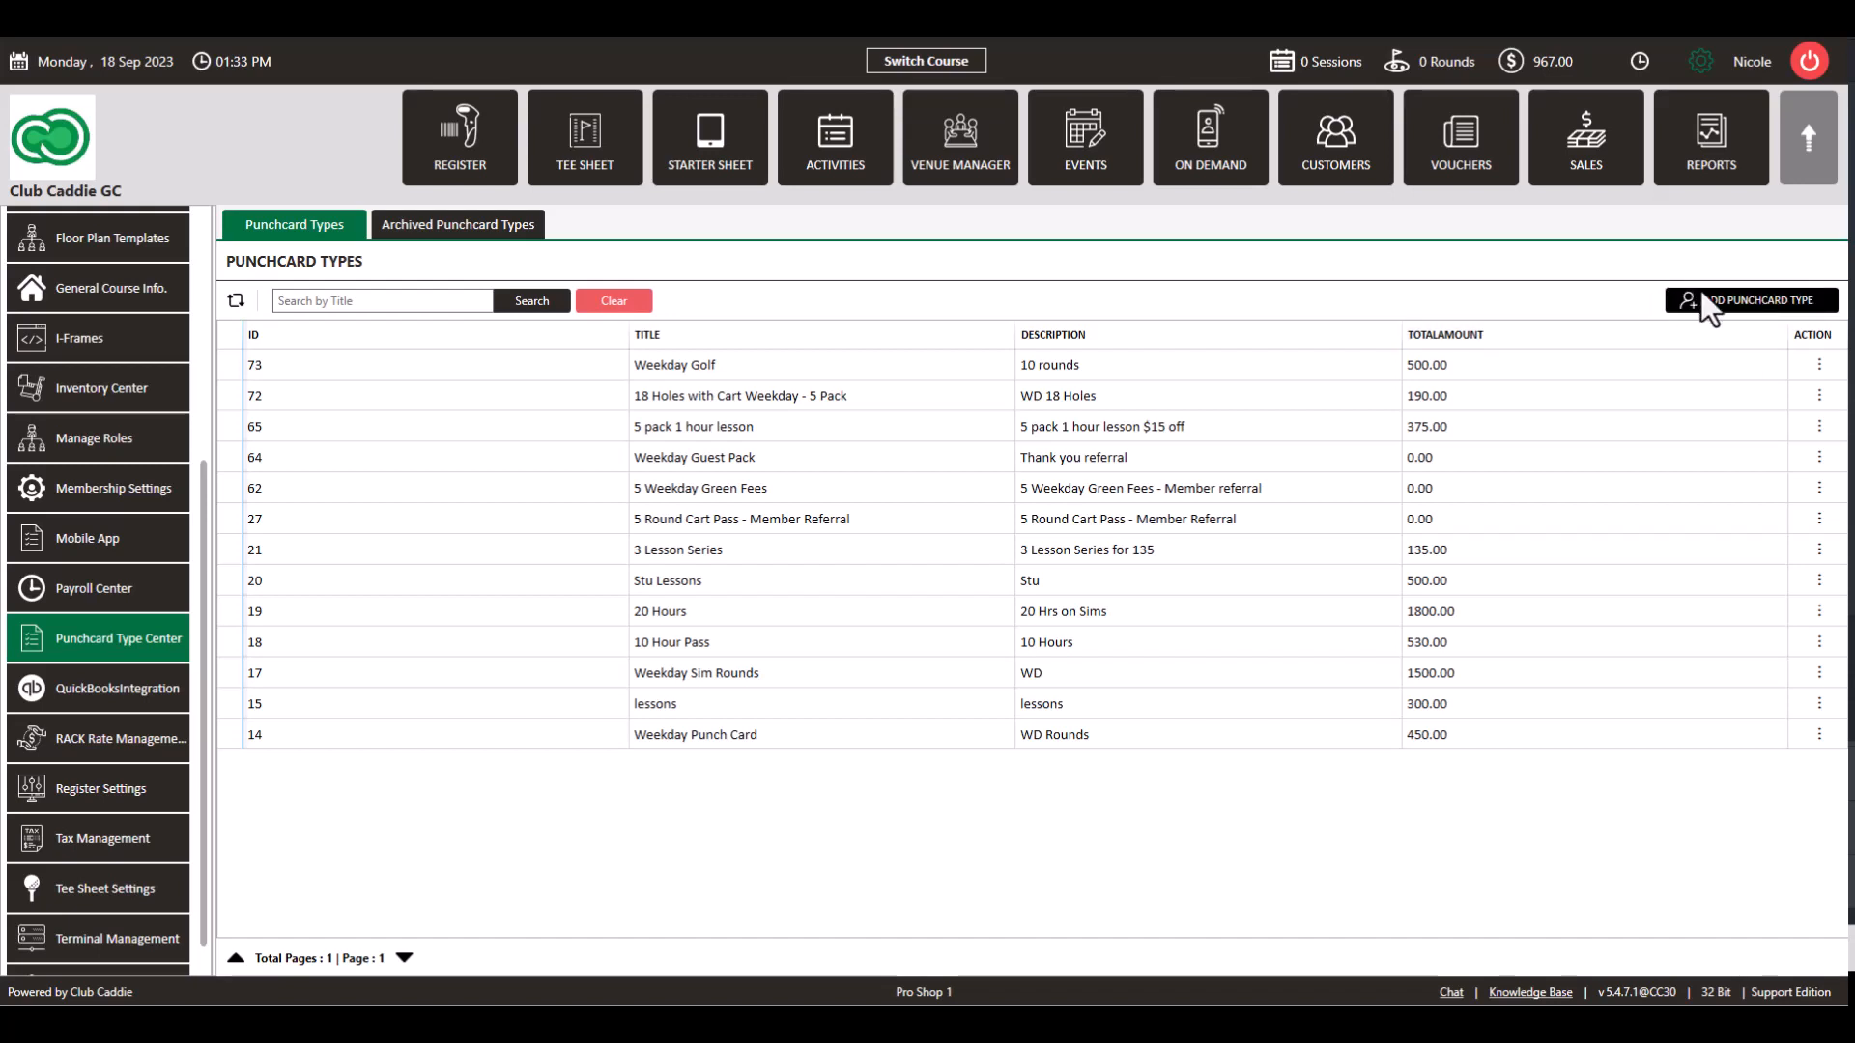
Step: Bring up a blank Add Edit Punchcard Type form from Punchcard Type Center
left_click(1736, 293)
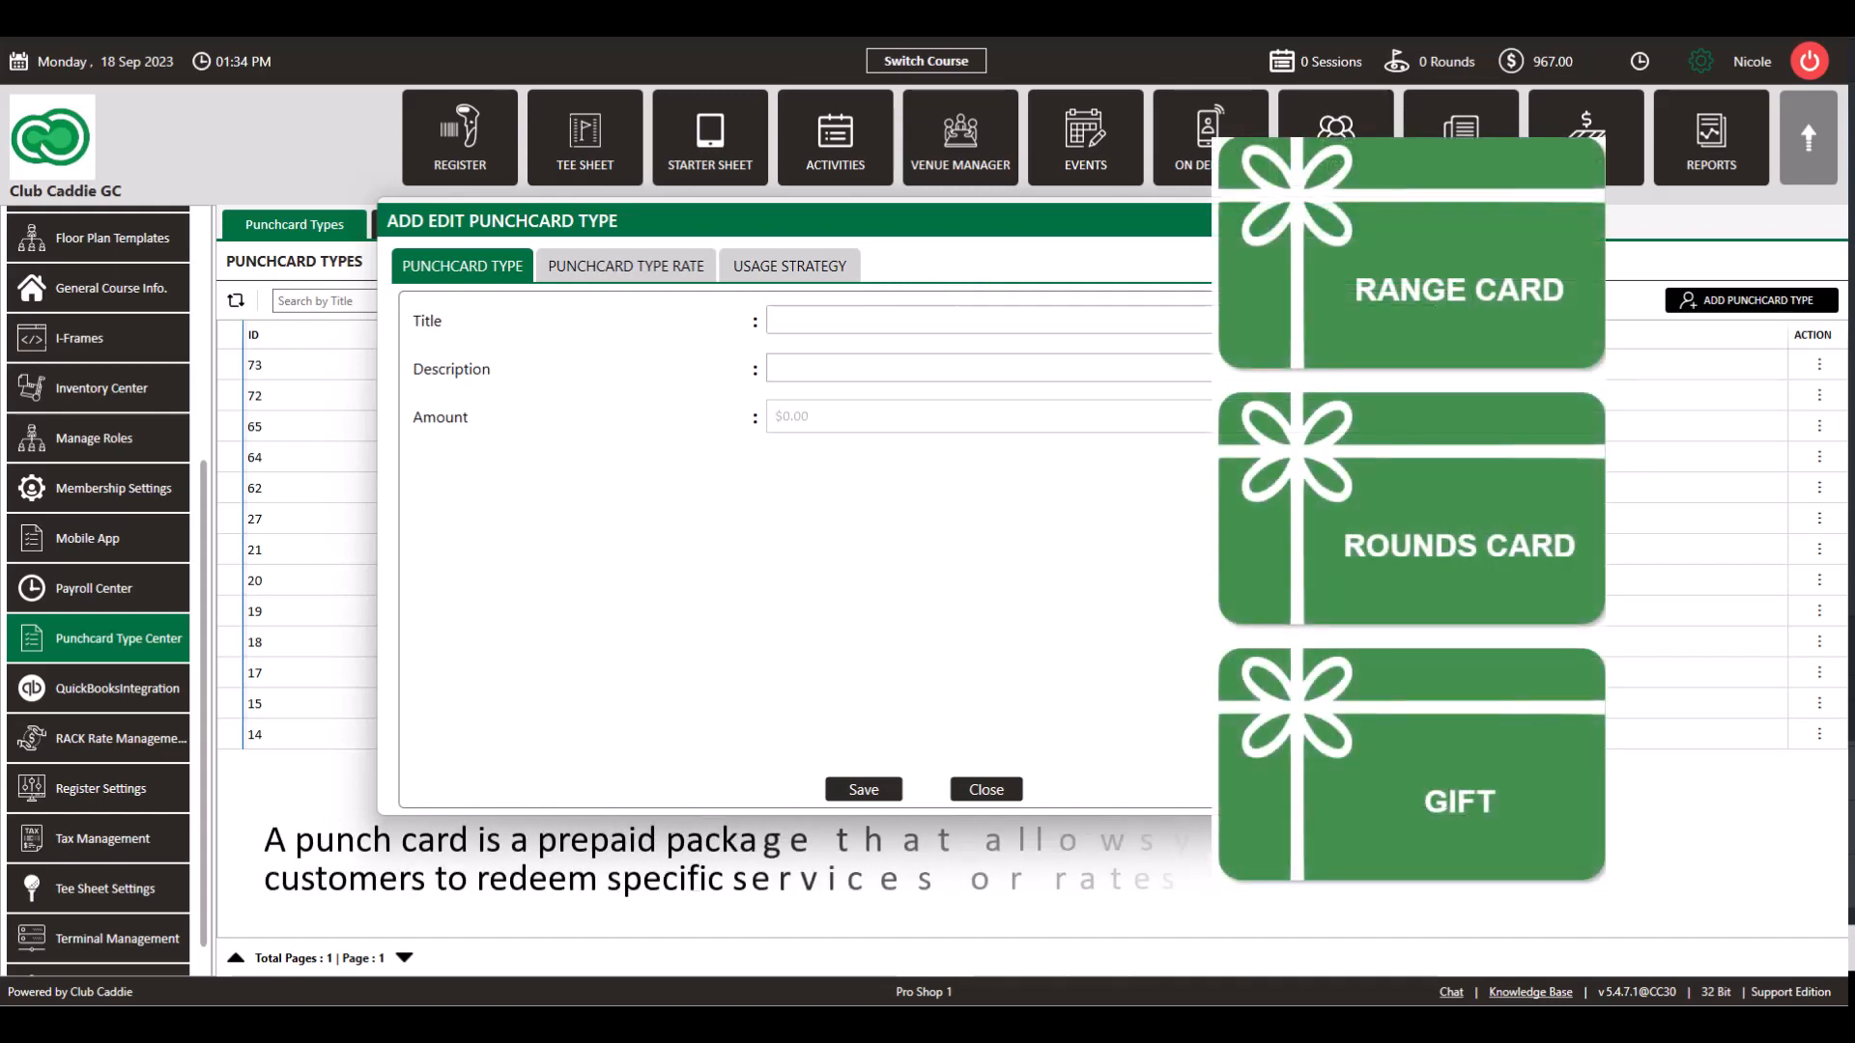
left_click(1453, 220)
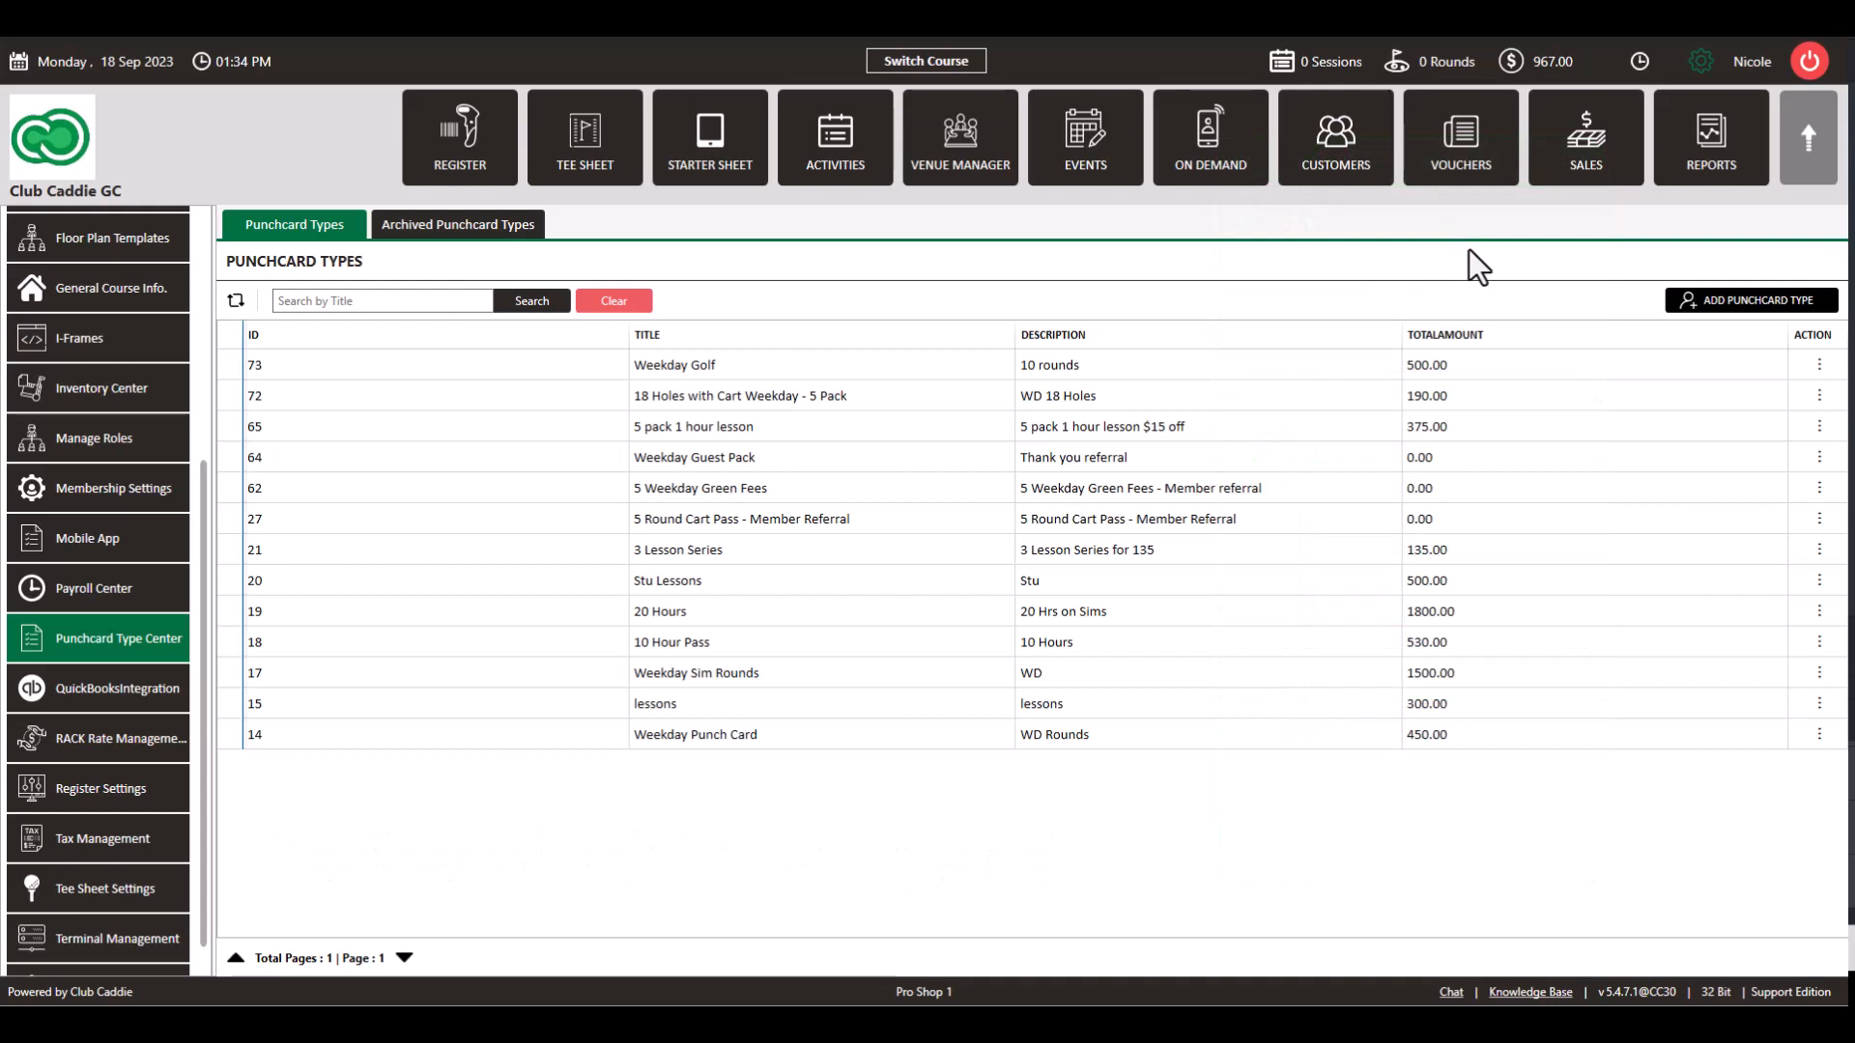
left_click(1712, 299)
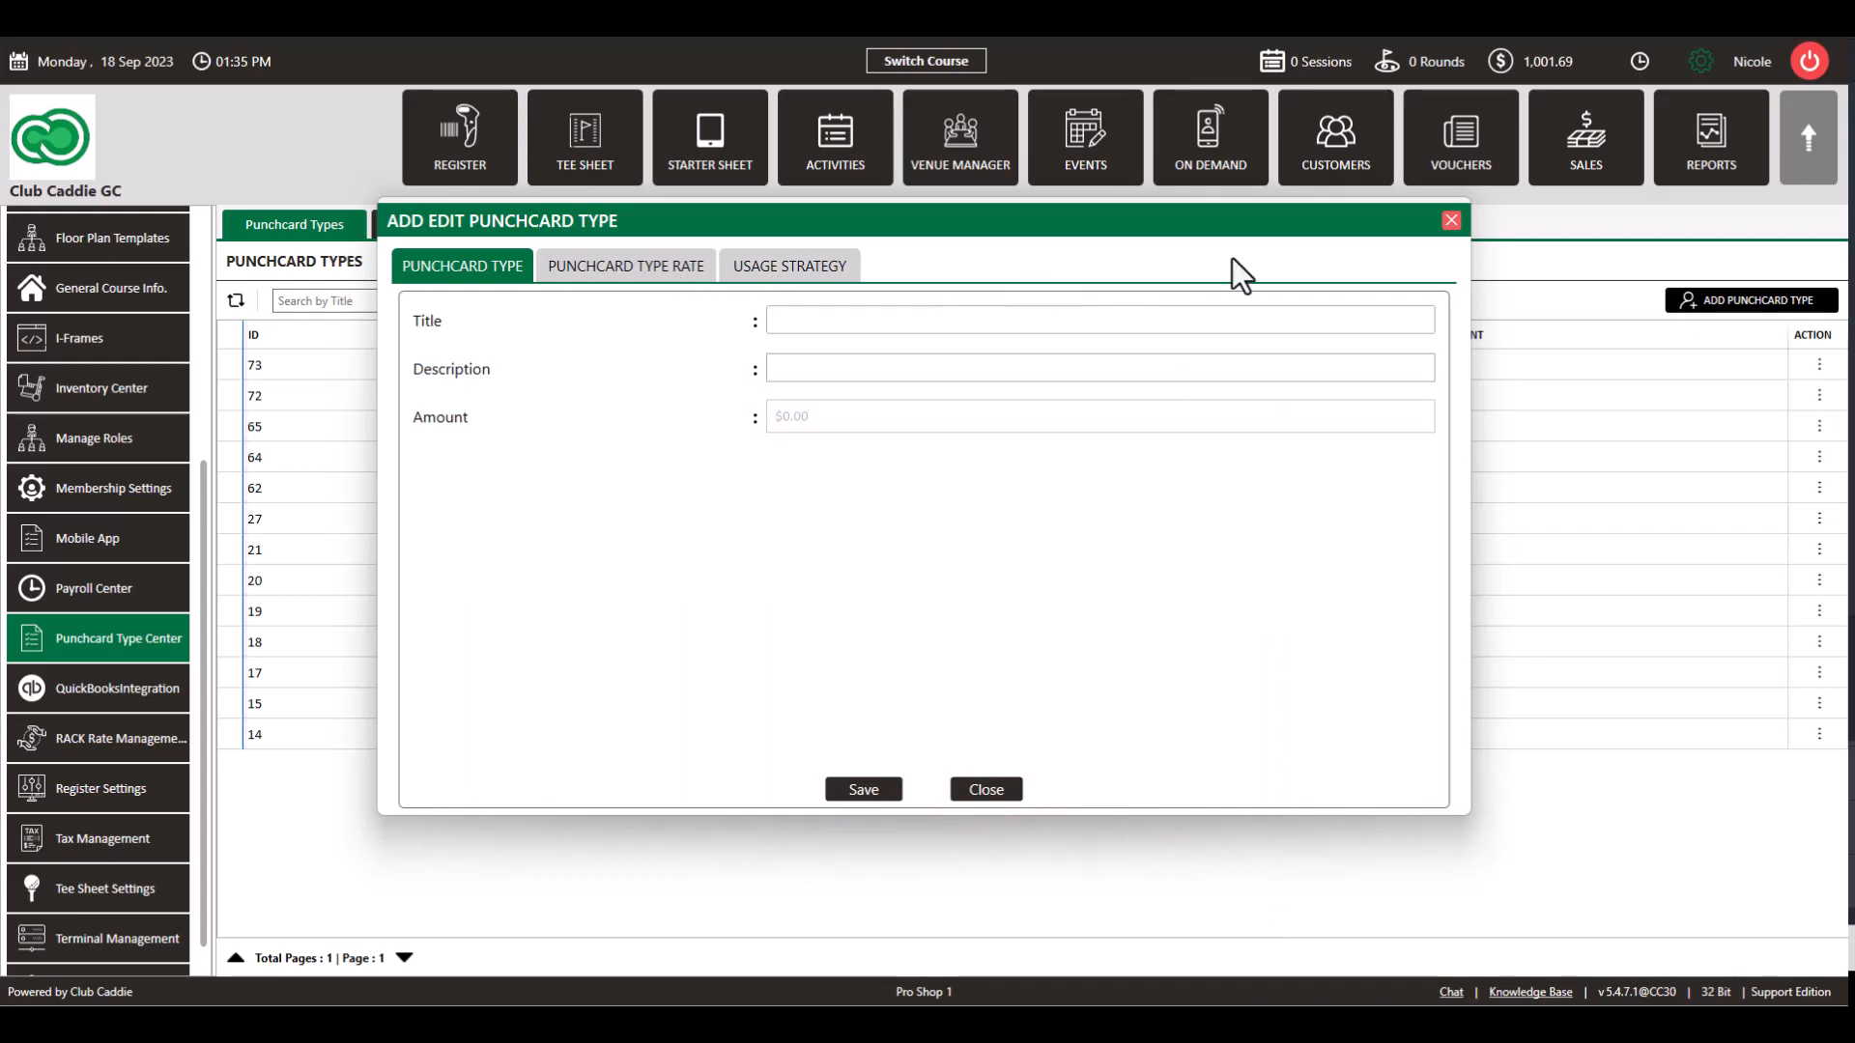
Step: Create and save the '5 pack 1 hour lesson' punchcard type at $375.00 with its $15-off description
left_click(1452, 220)
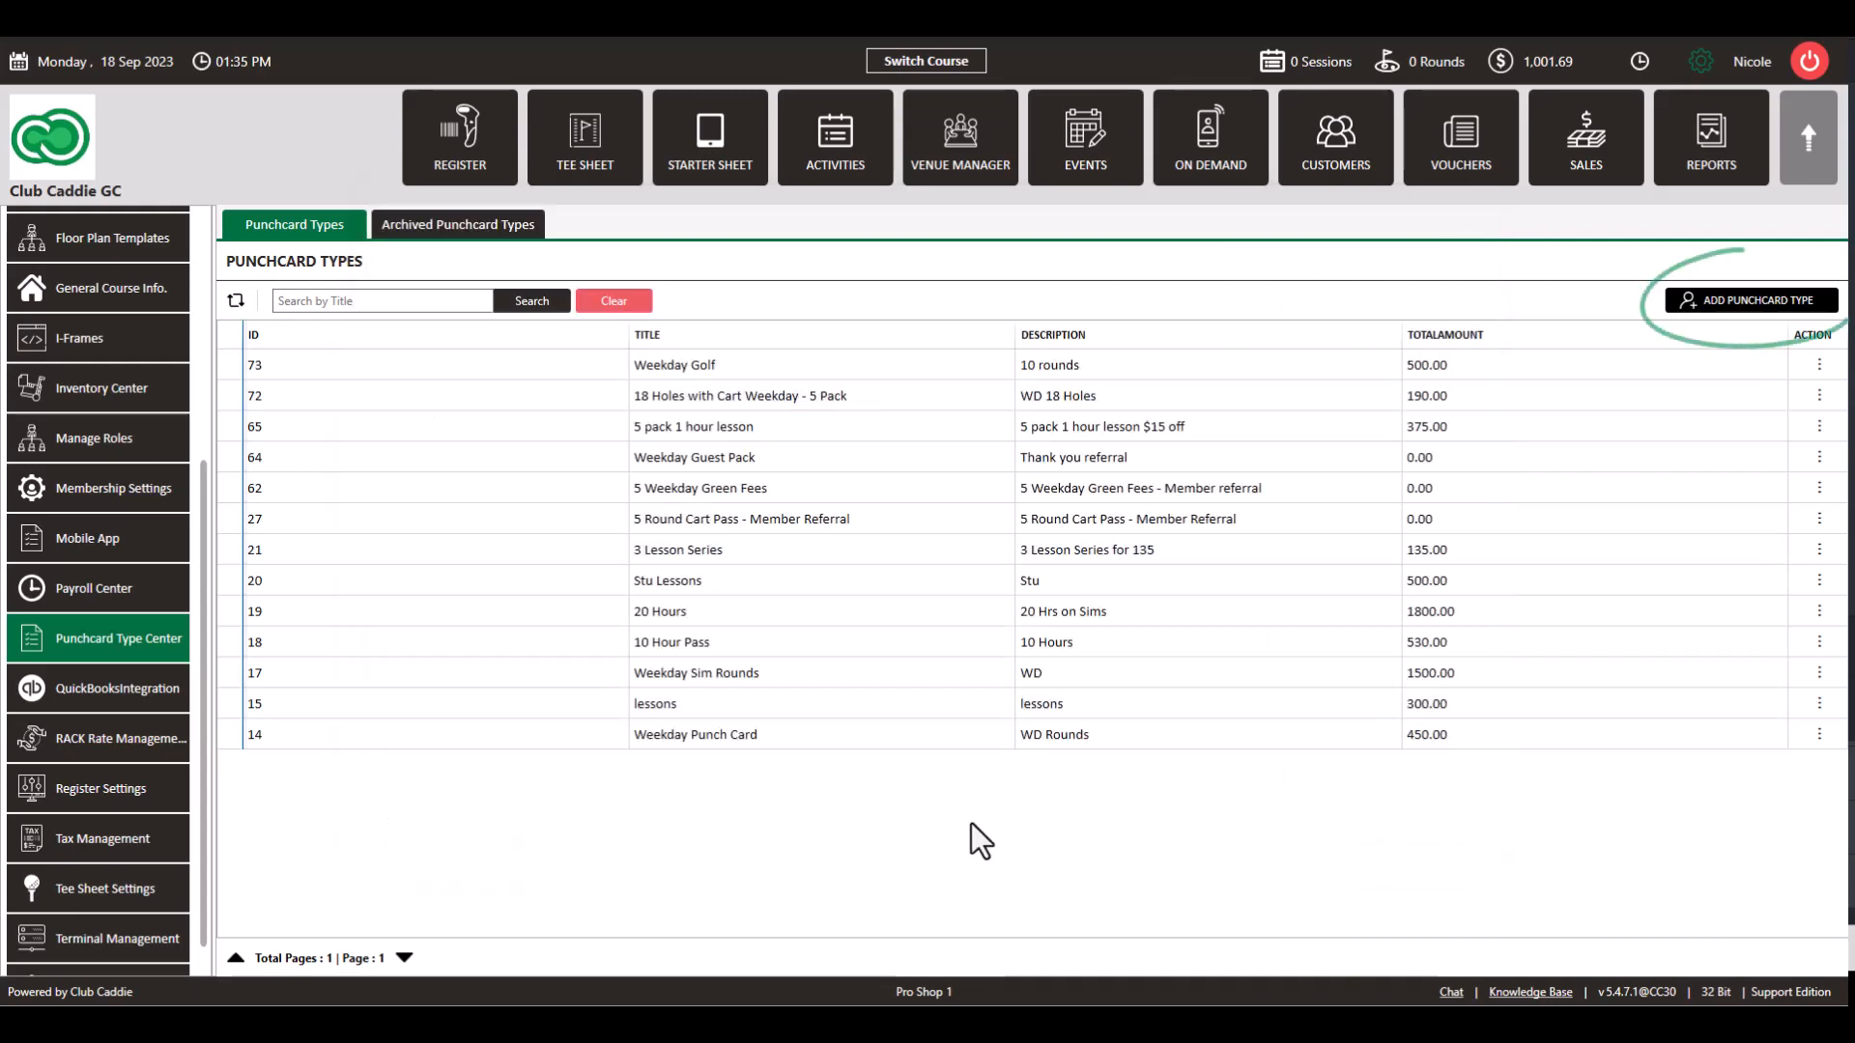
left_click(1719, 299)
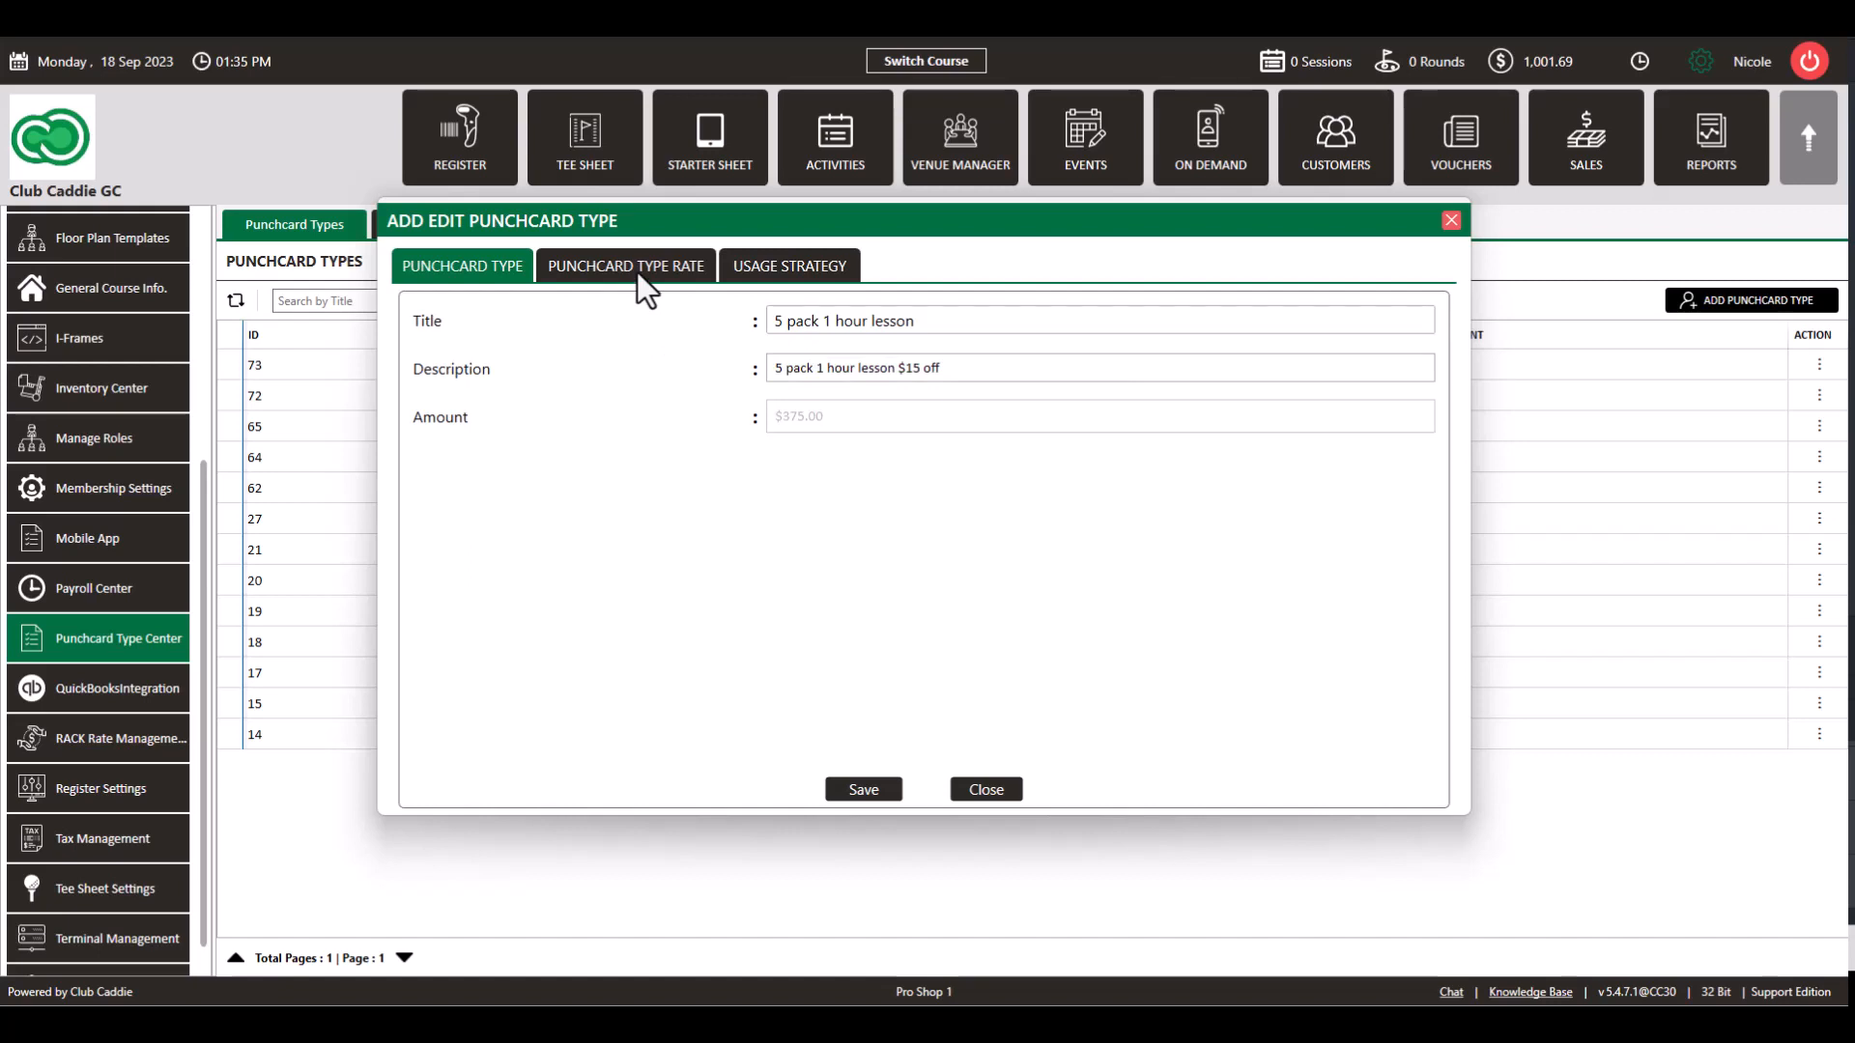
left_click(887, 785)
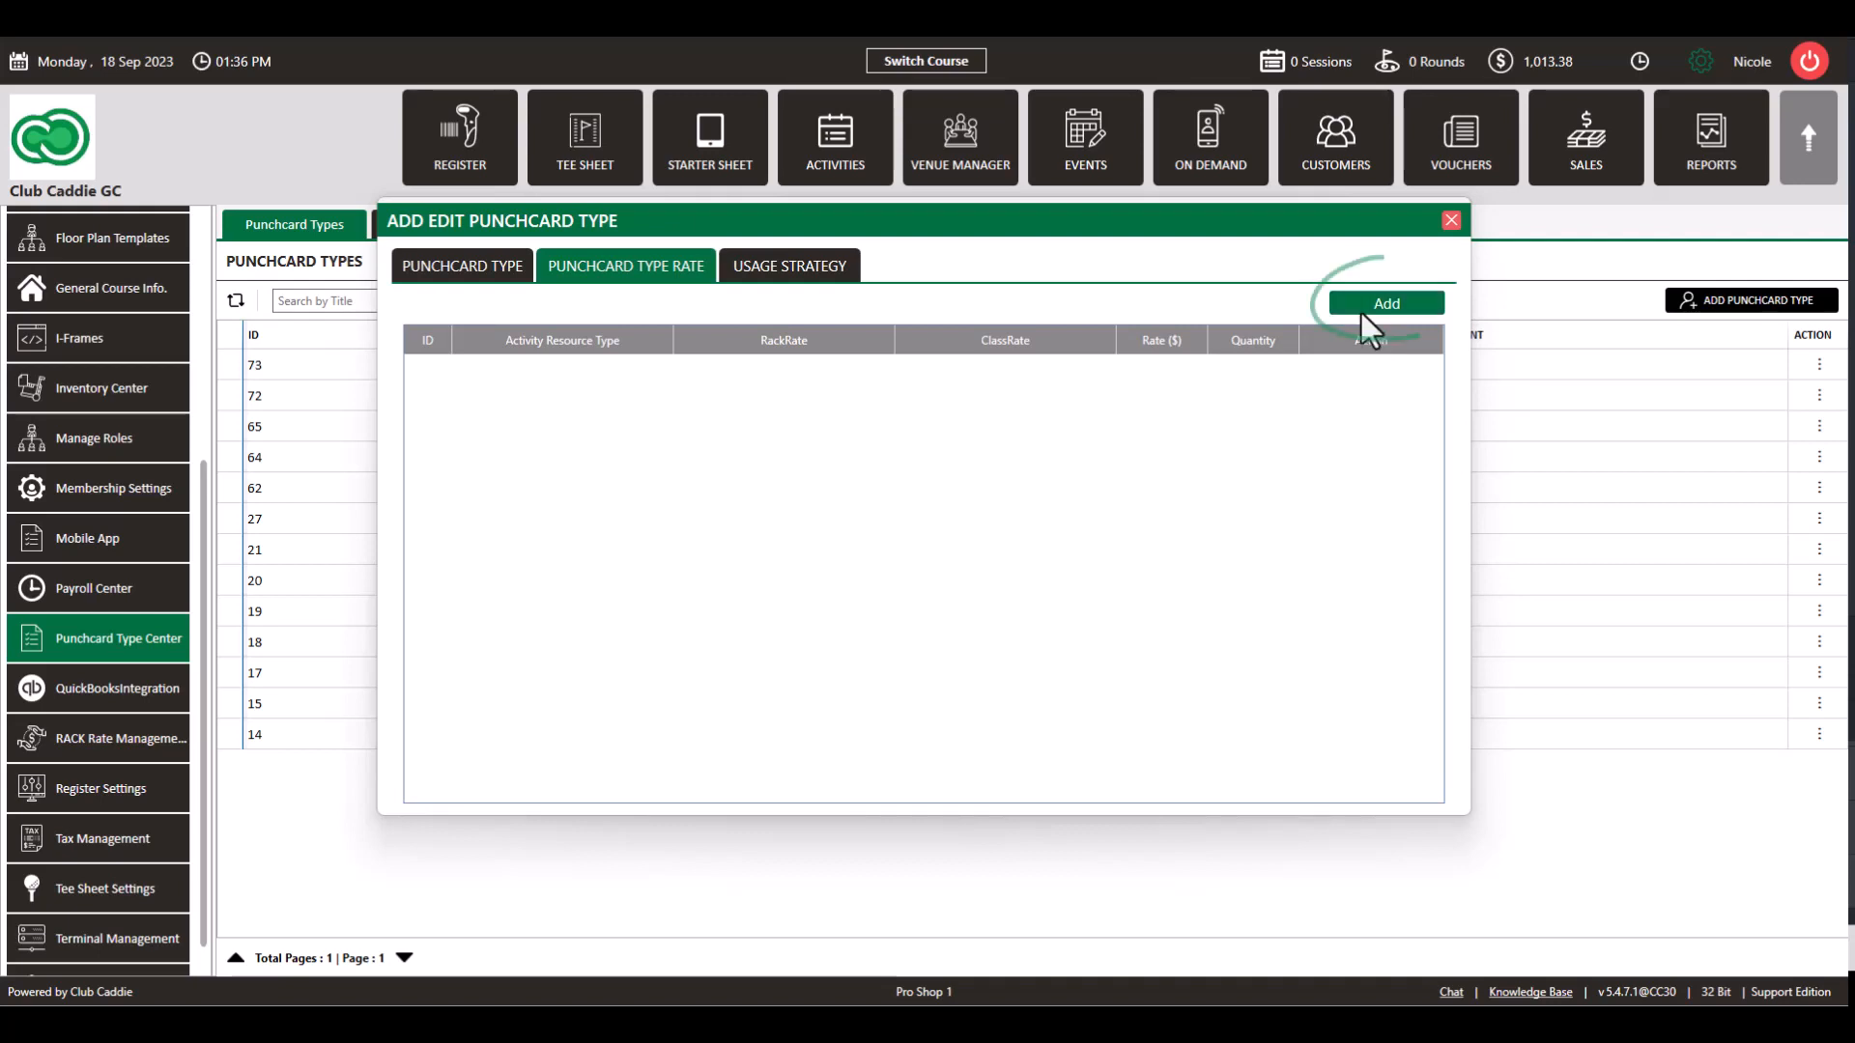
Step: Add a rate row to the punchcard and select the One Hour rack rate
left_click(1374, 301)
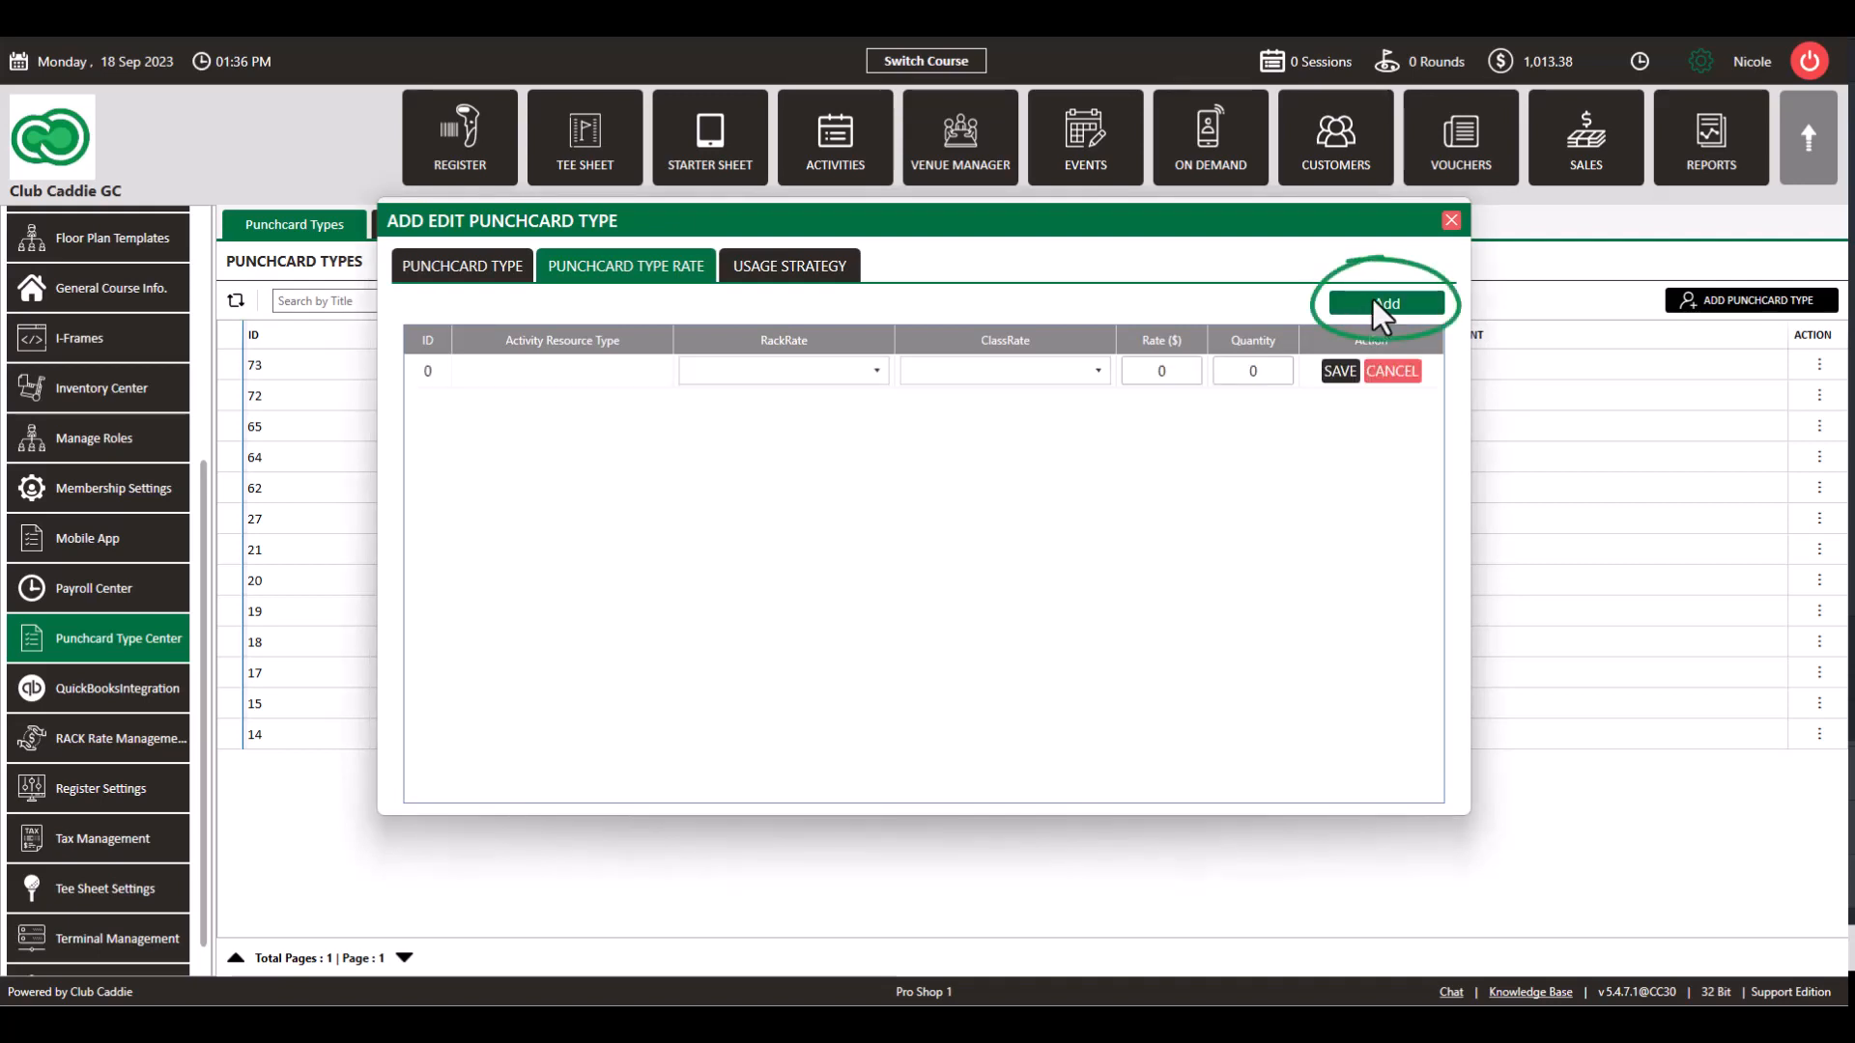
left_click(877, 372)
right_click(877, 397)
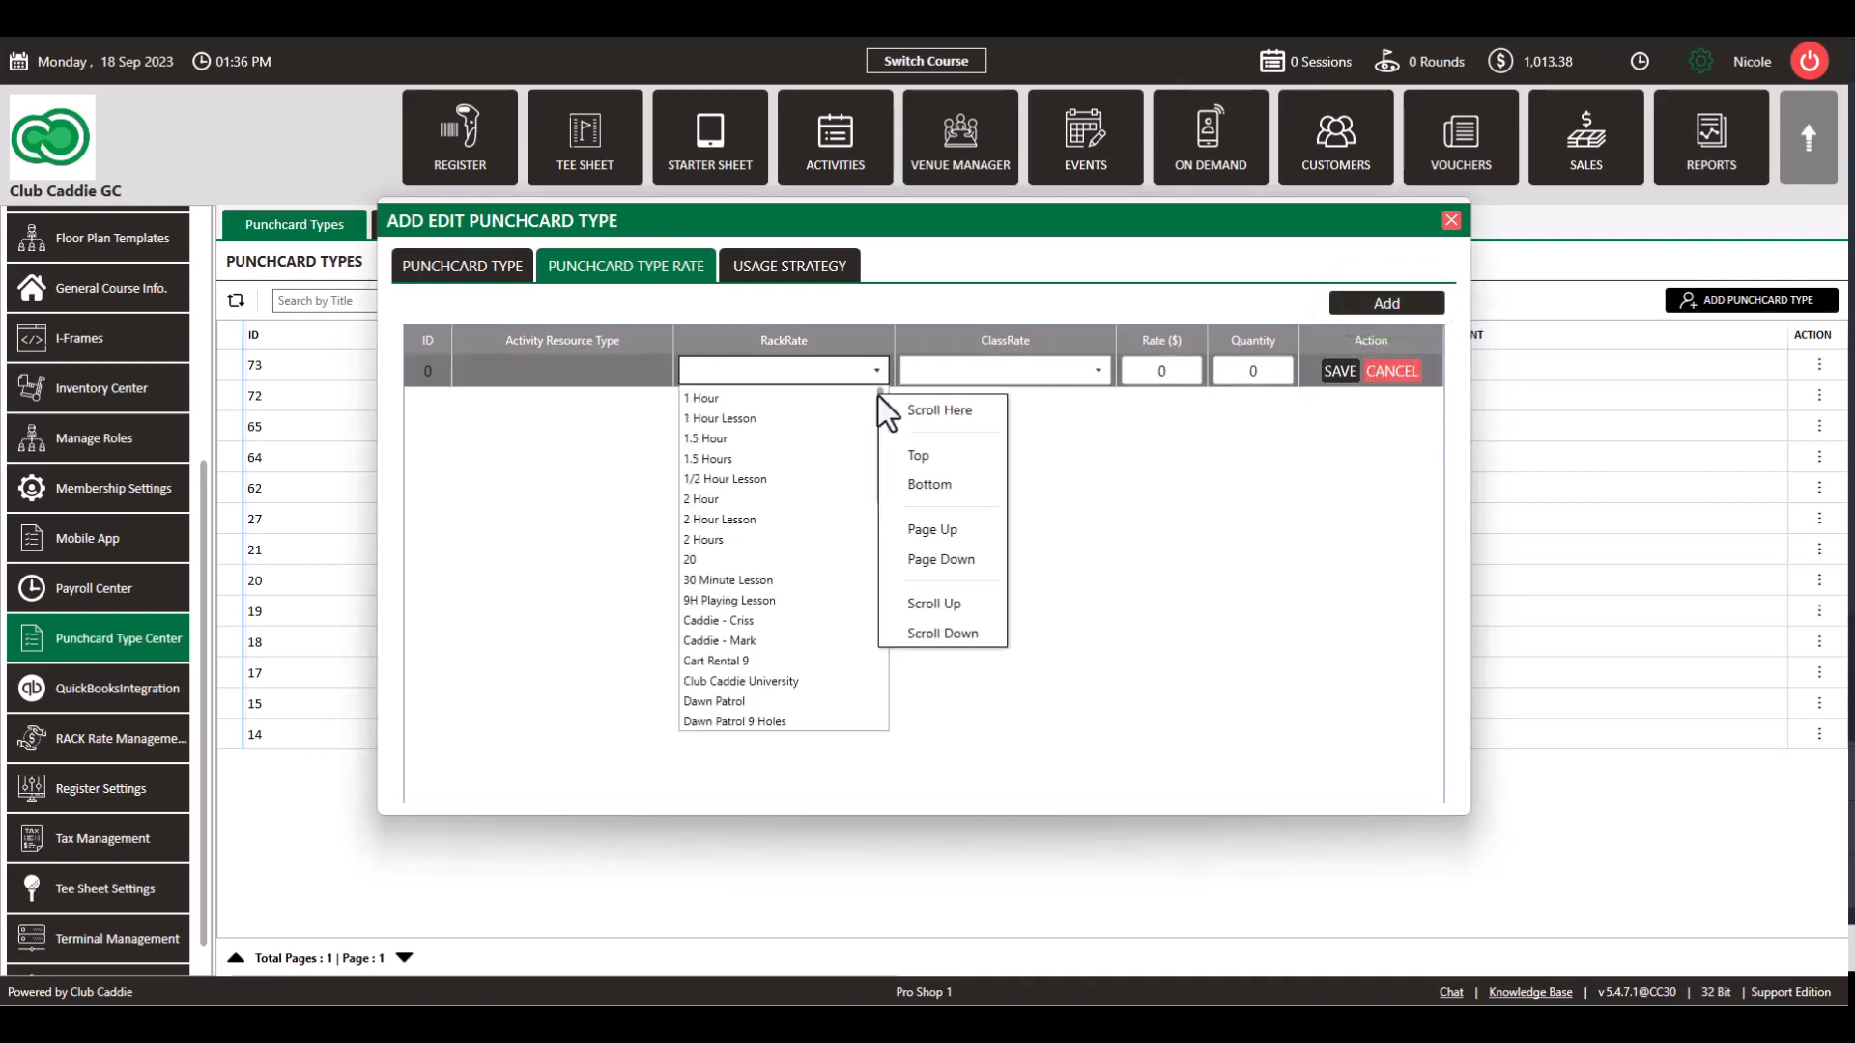
left_click(919, 489)
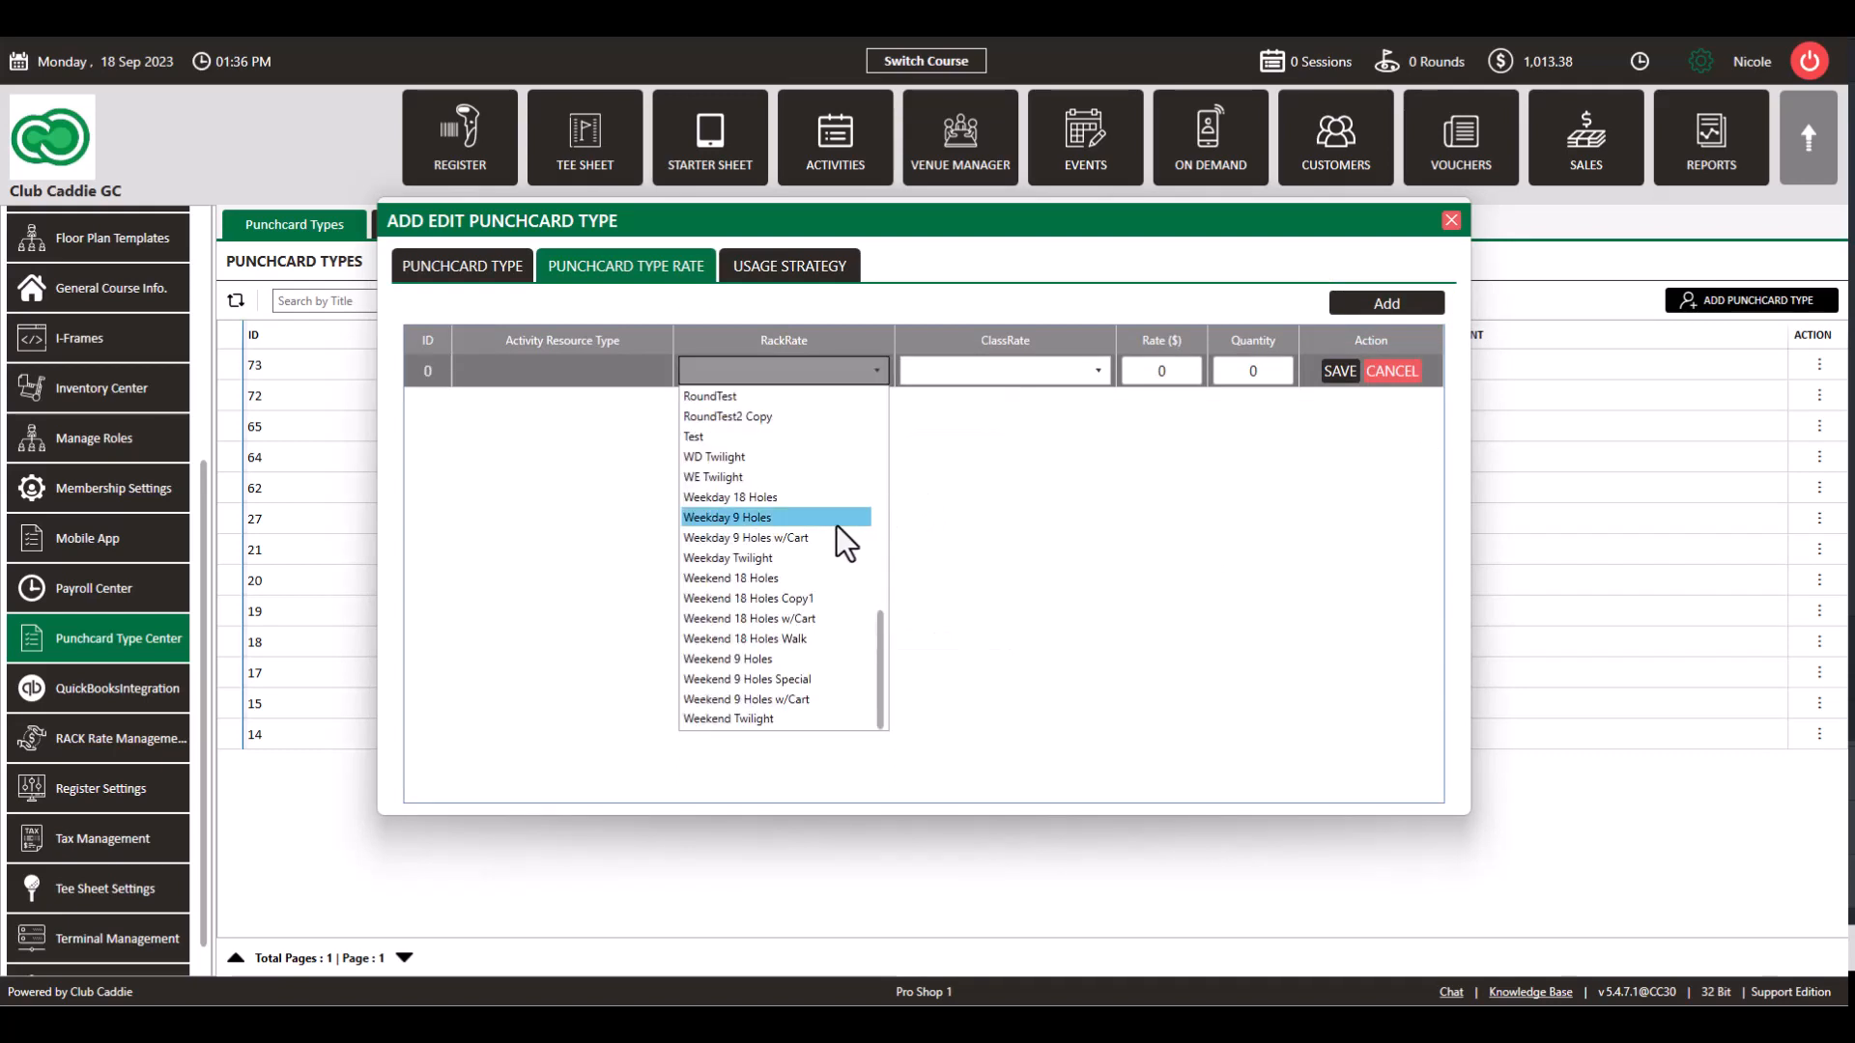
scroll(823, 521, "up", 10)
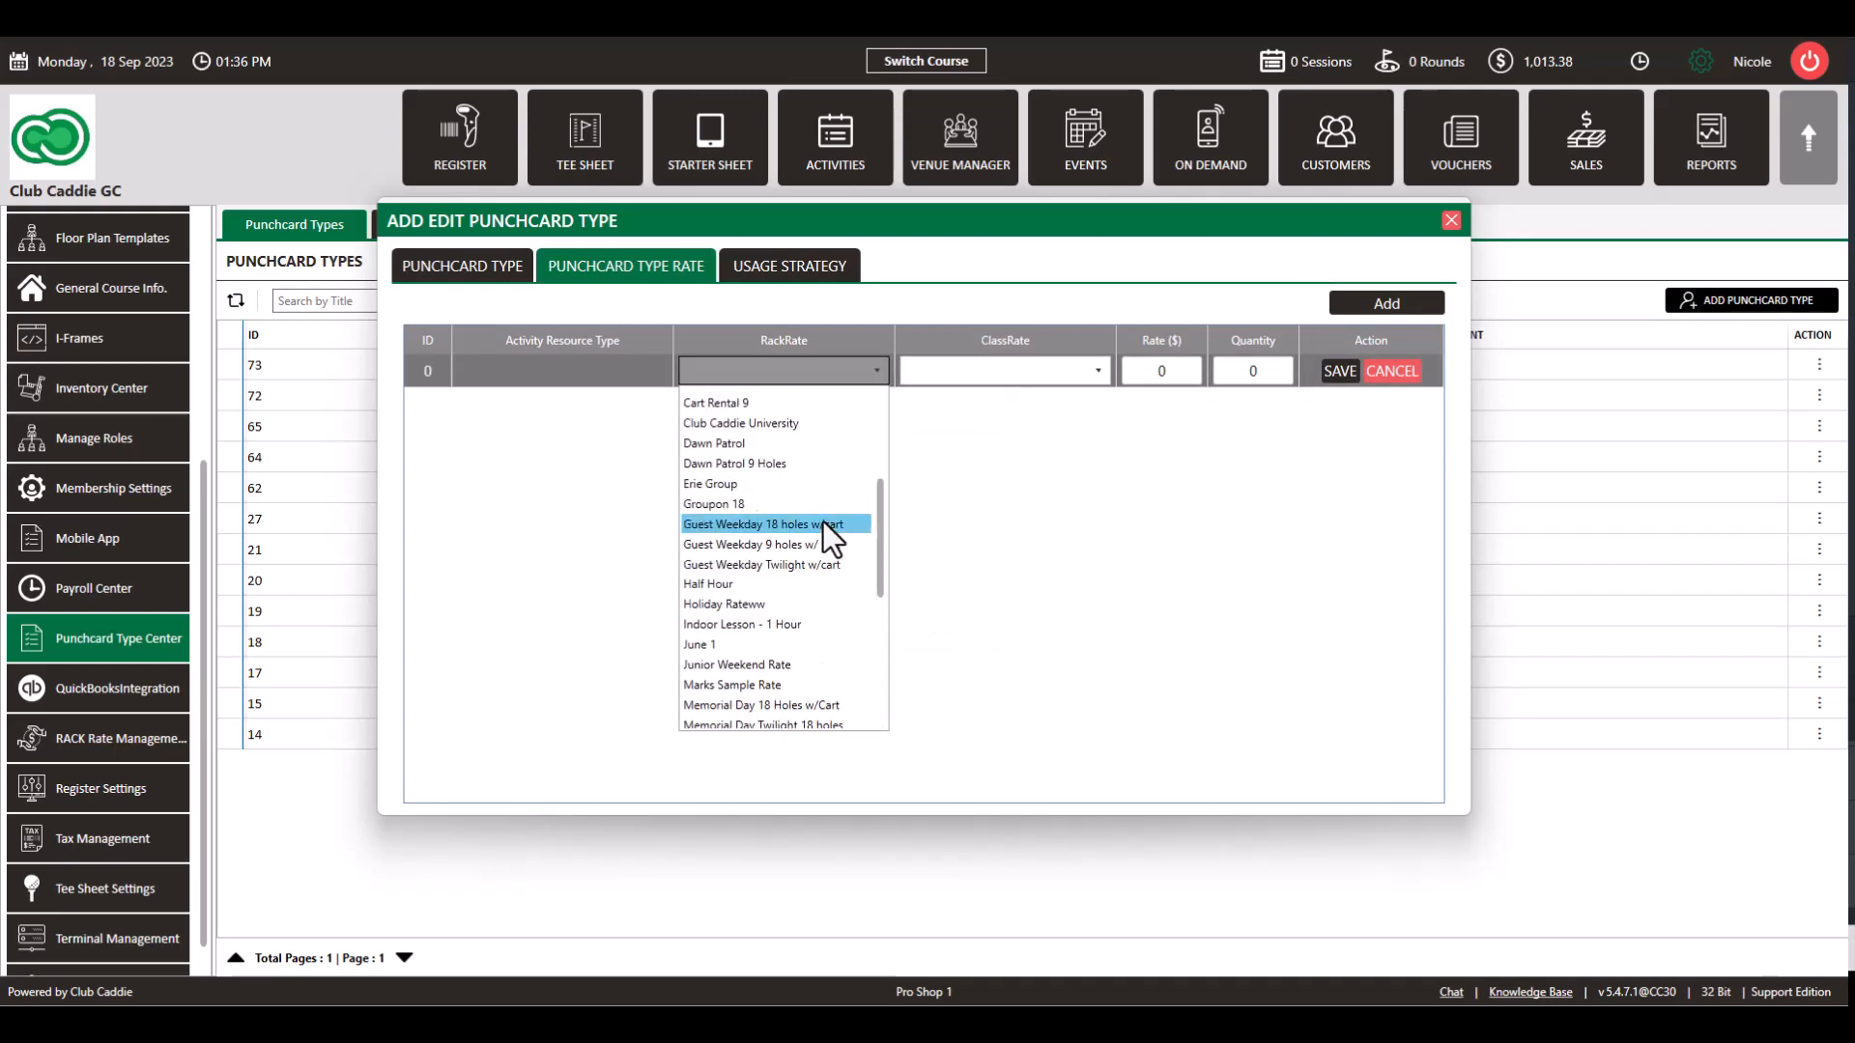
scroll(823, 522, "down", 2)
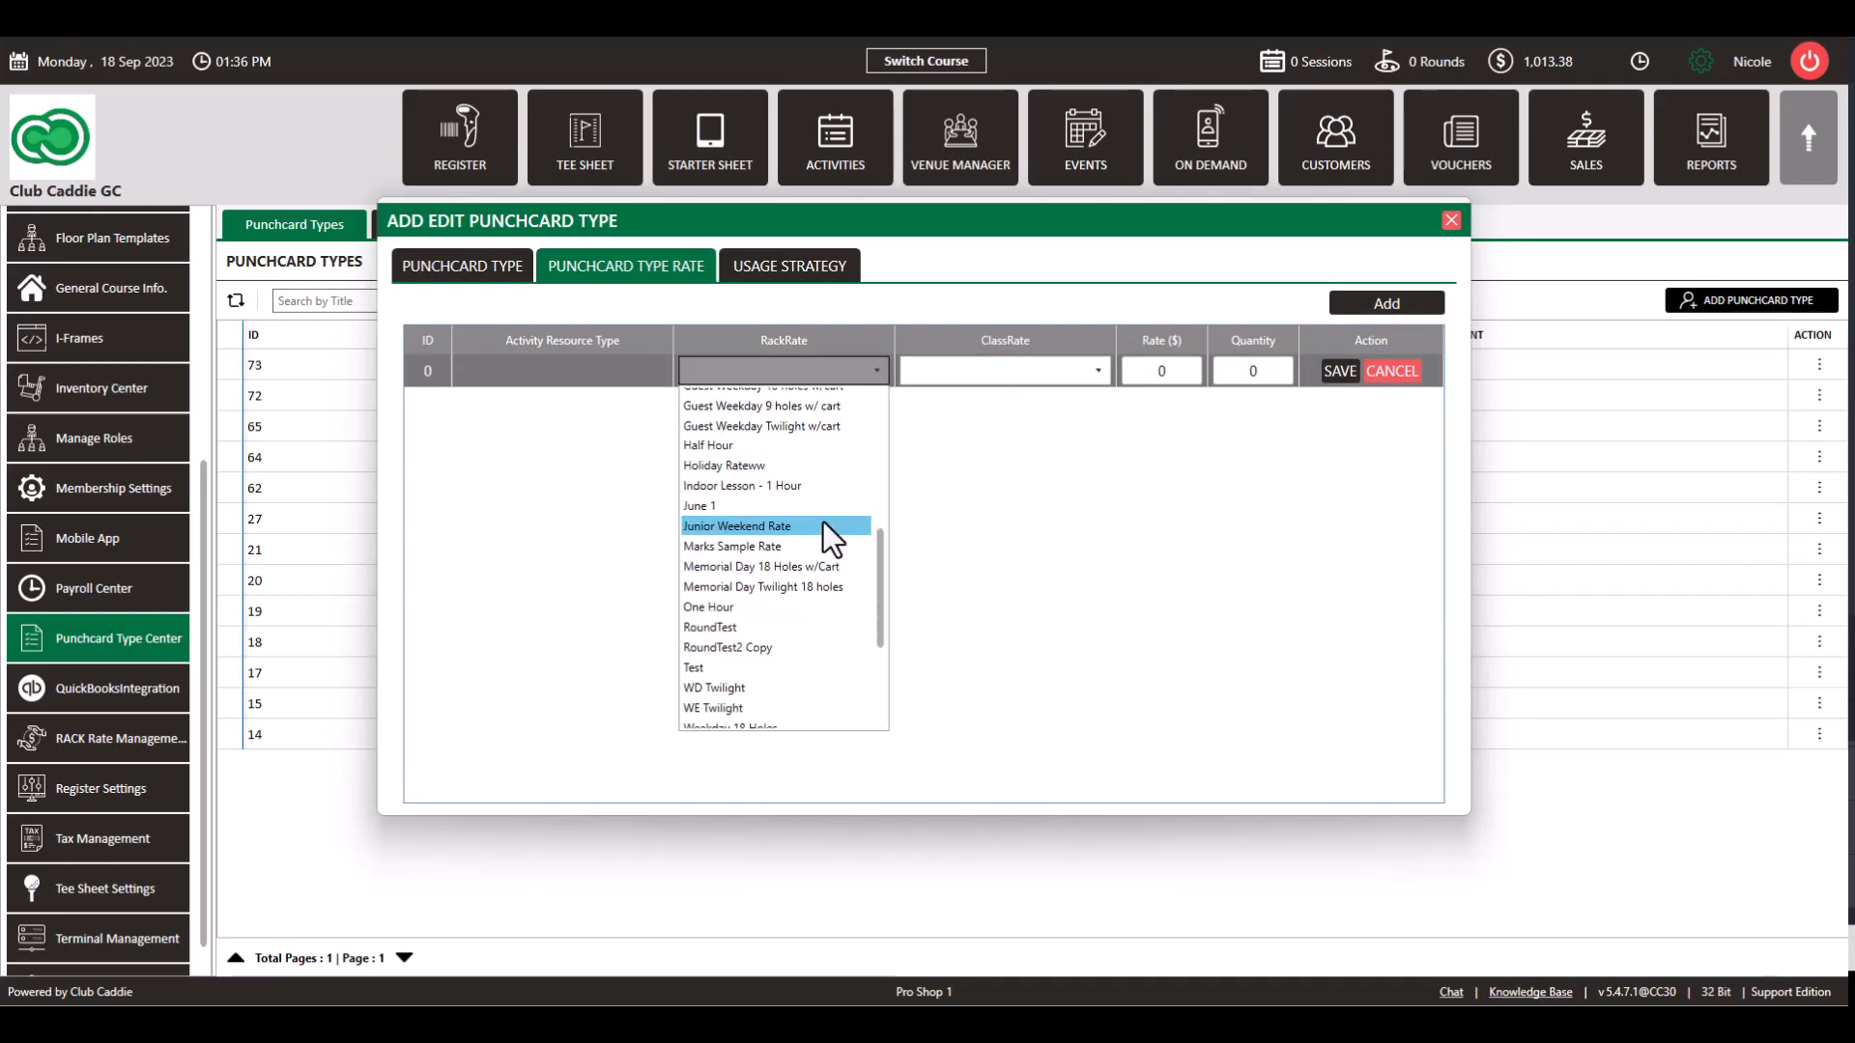
left_click(786, 608)
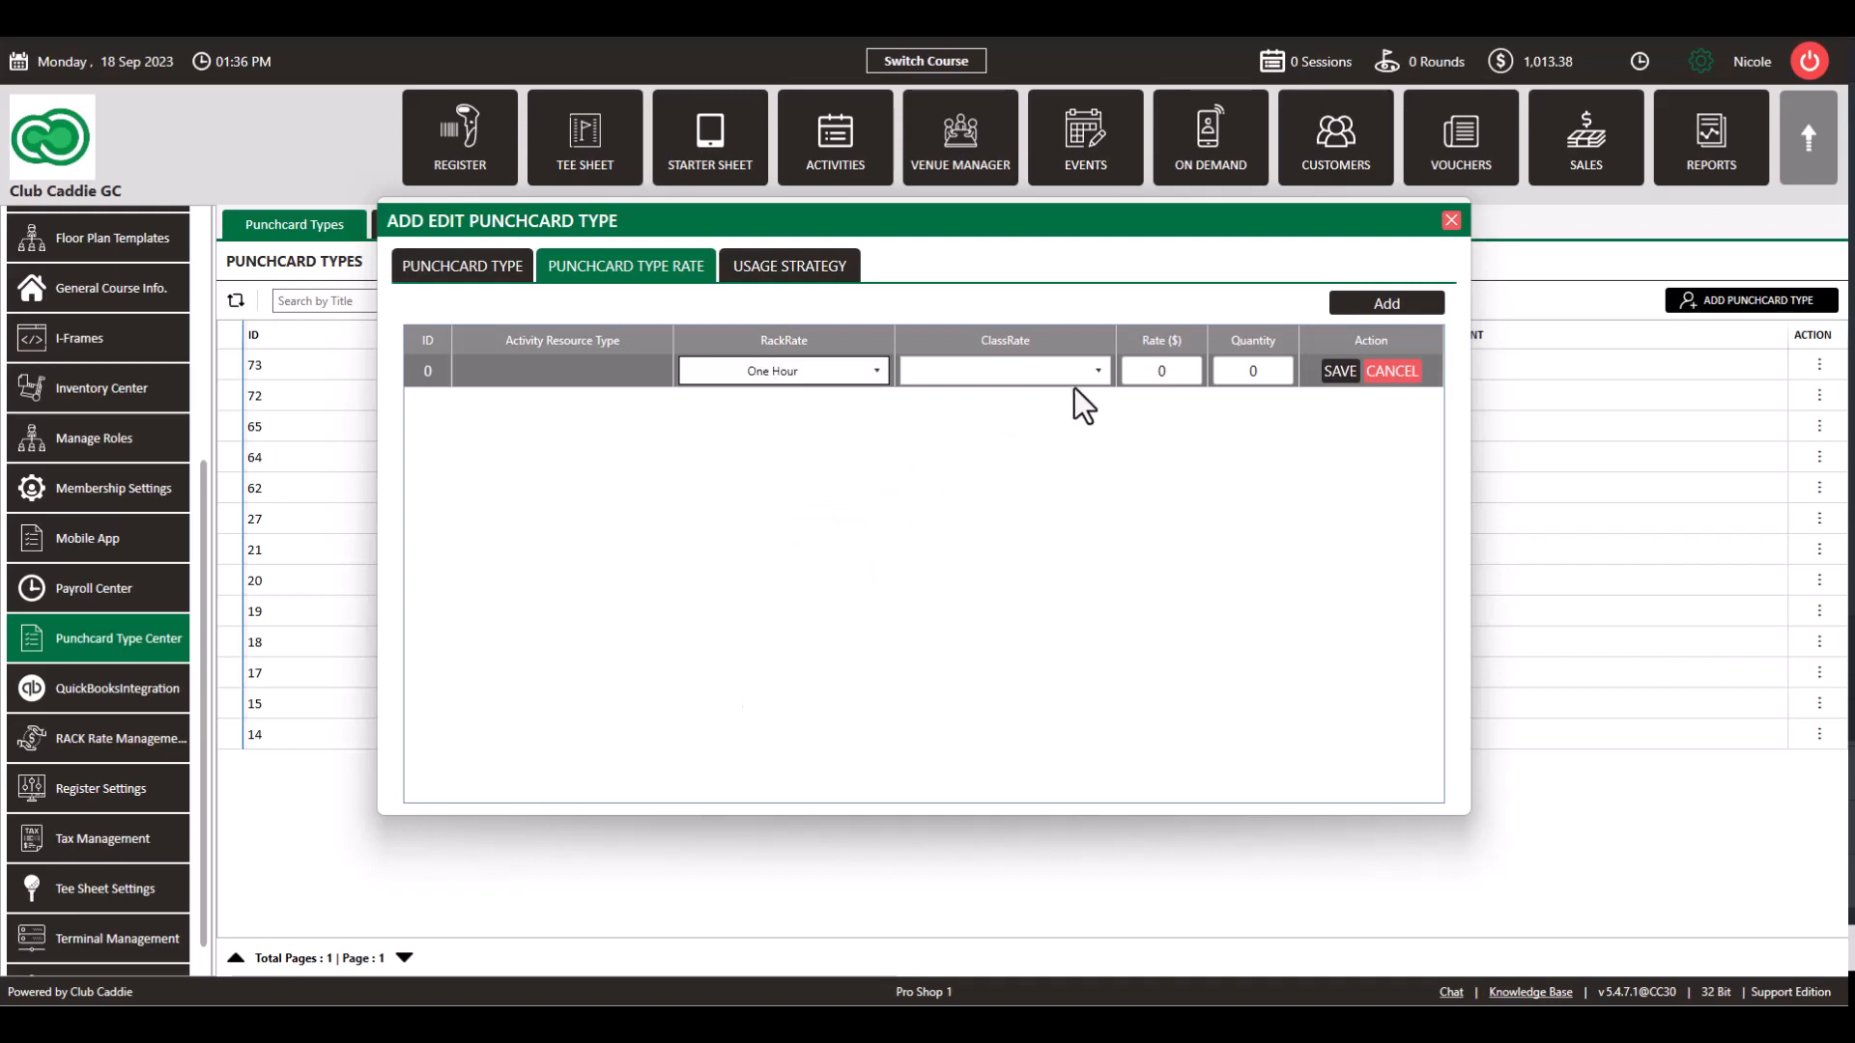
Step: Give the One Hour row a $75.00 rate and quantity 5, and save it
left_click(1142, 372)
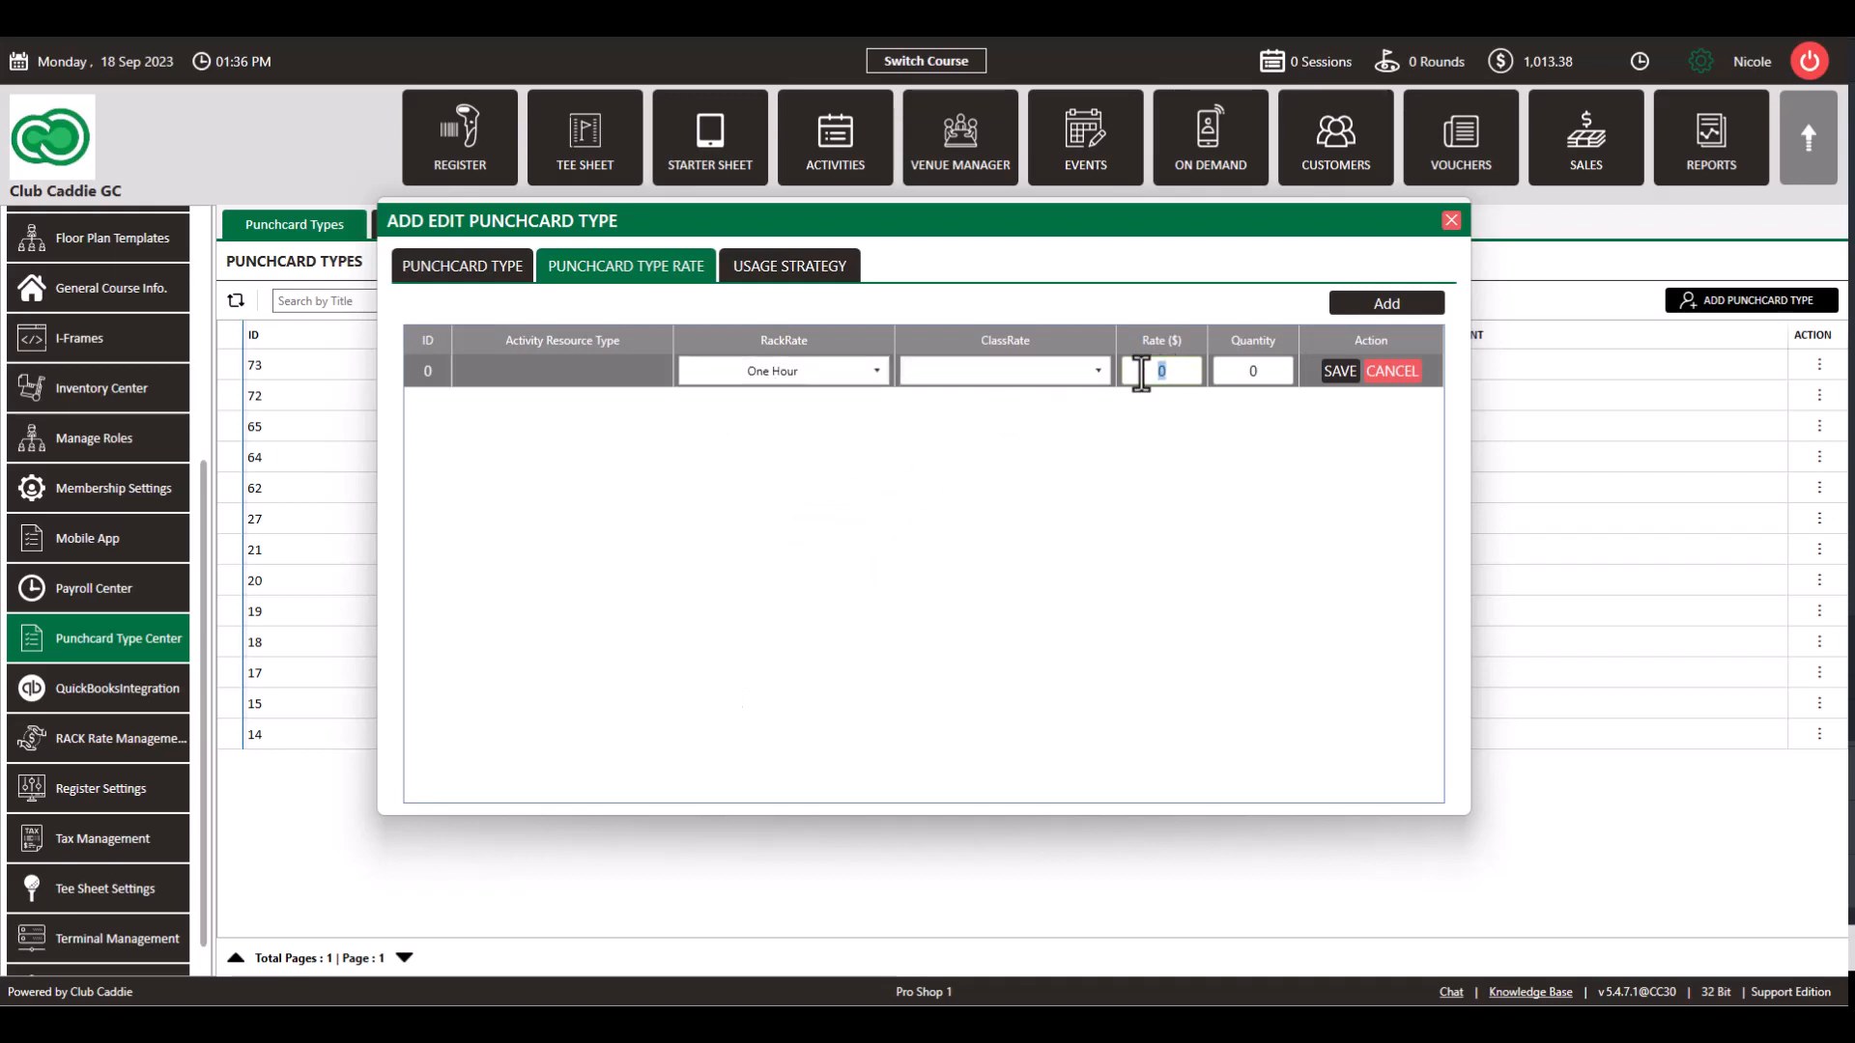
key("BackSpace")
type("75")
left_click(1238, 371)
key("BackSpace")
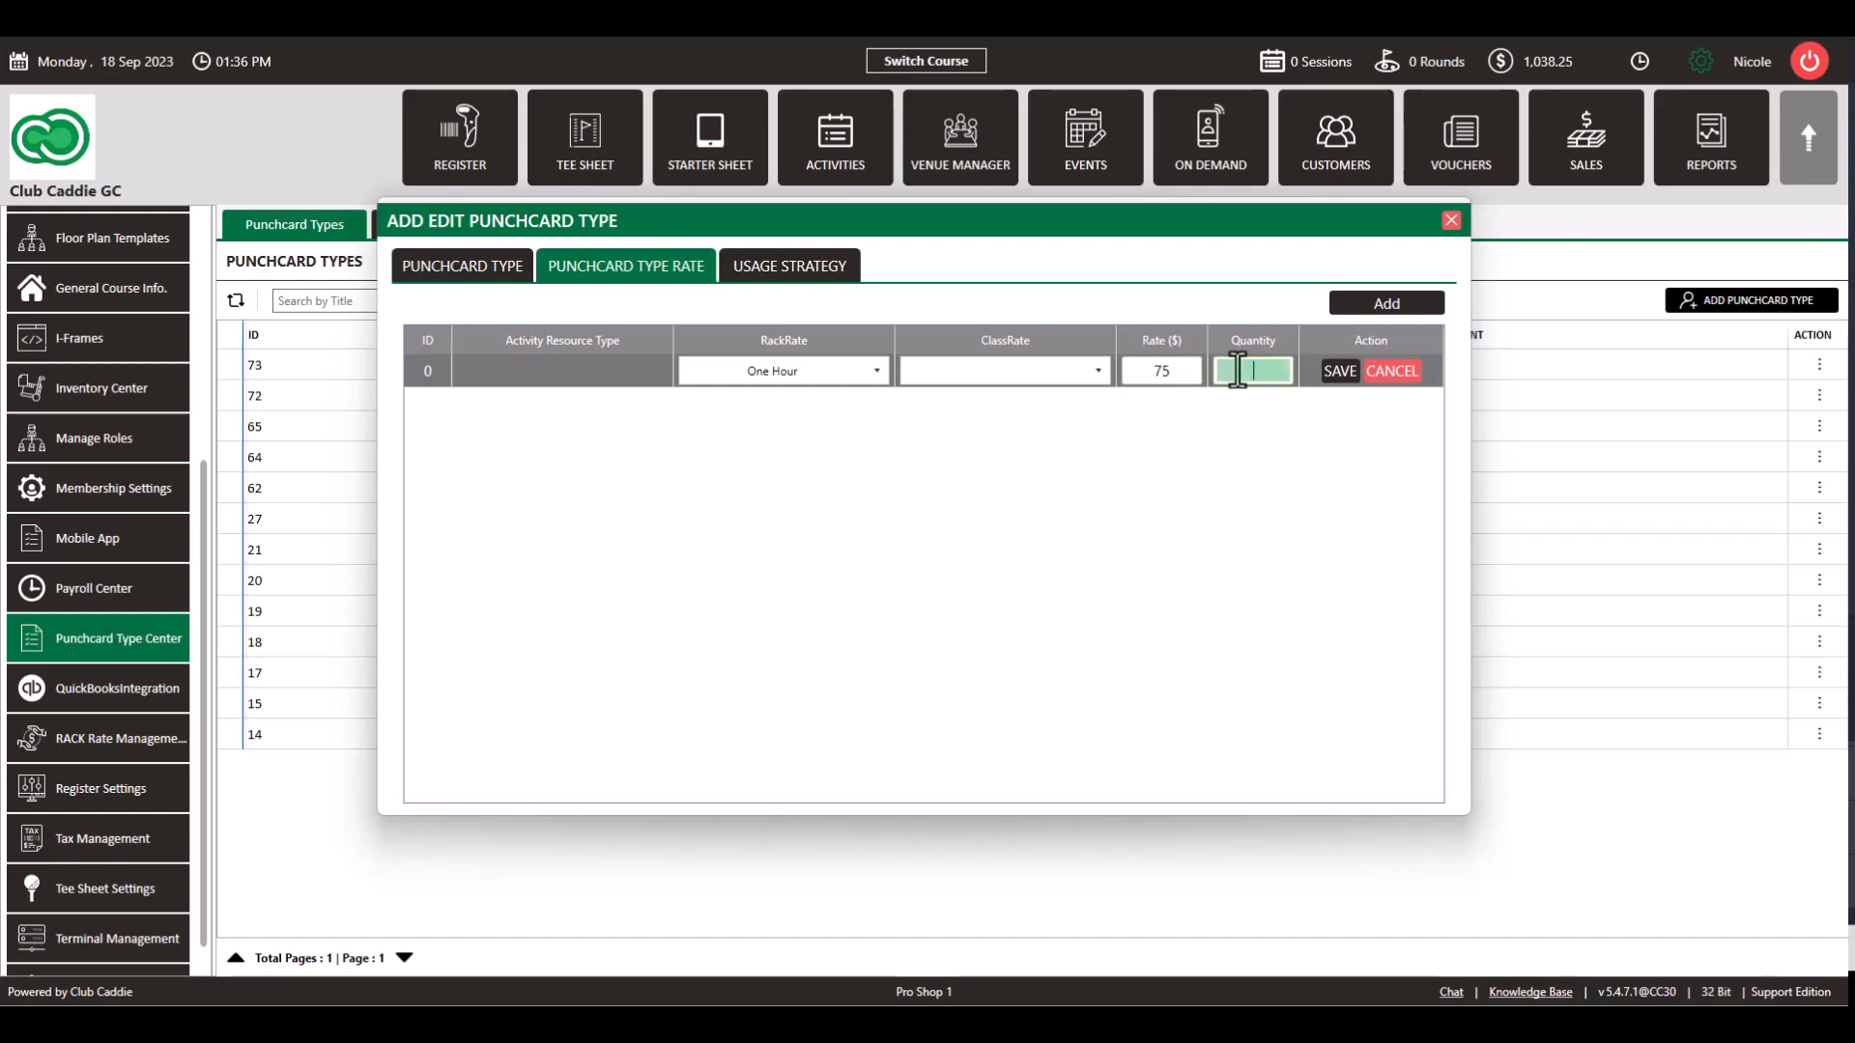
type("5")
left_click(1331, 373)
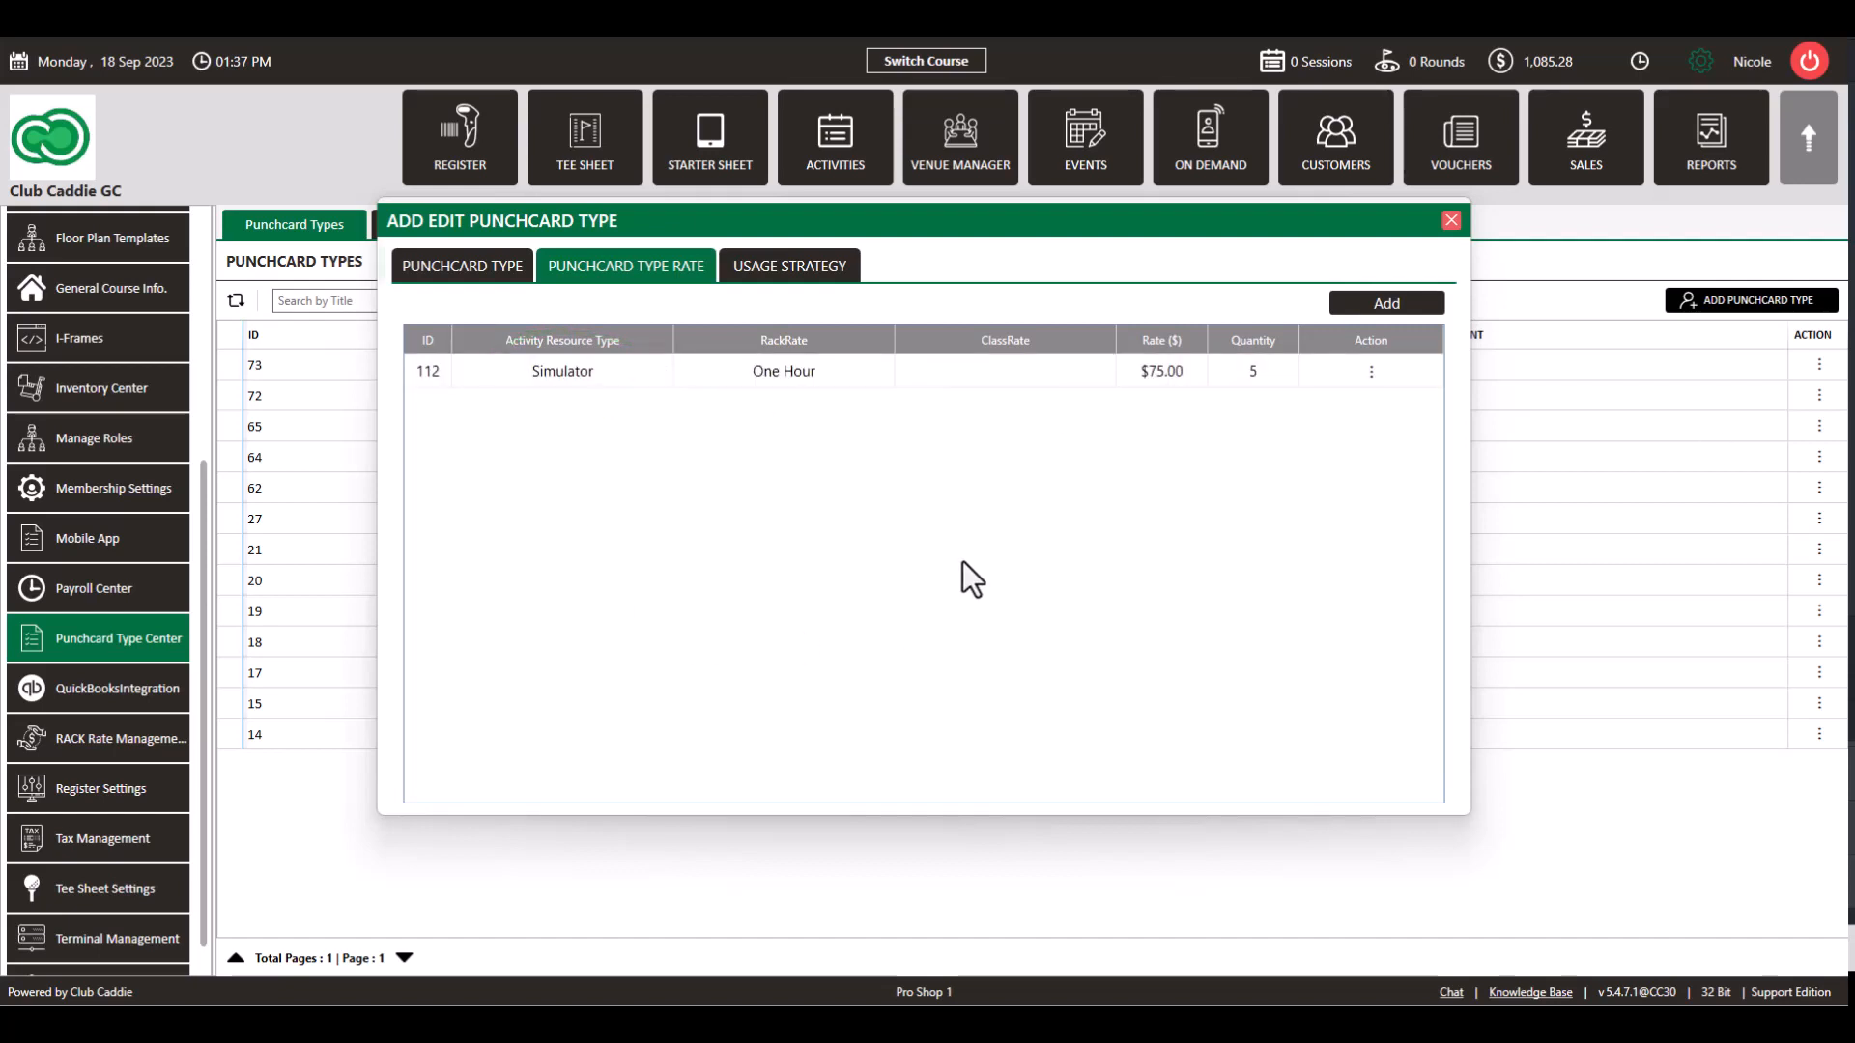
left_click(507, 278)
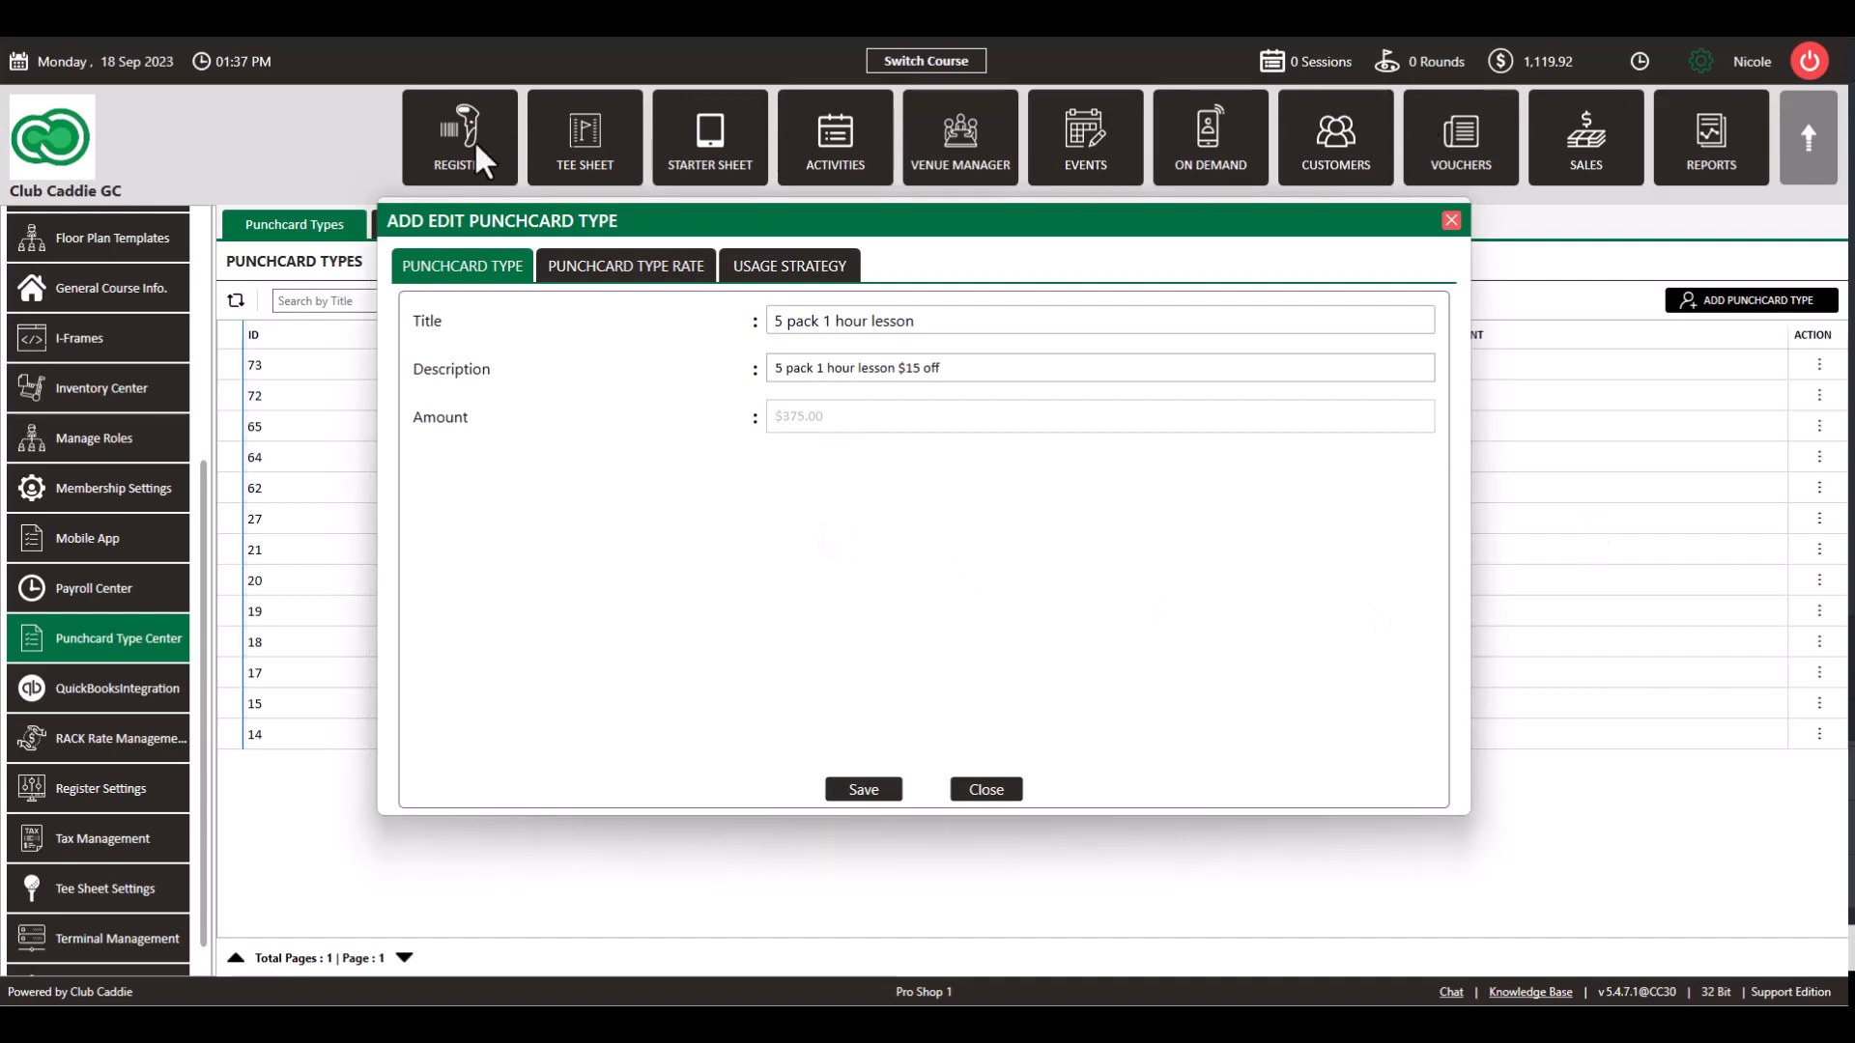
Step: In the register, add the 5 pack 1 hour lesson punchcard to the sale
left_click(983, 788)
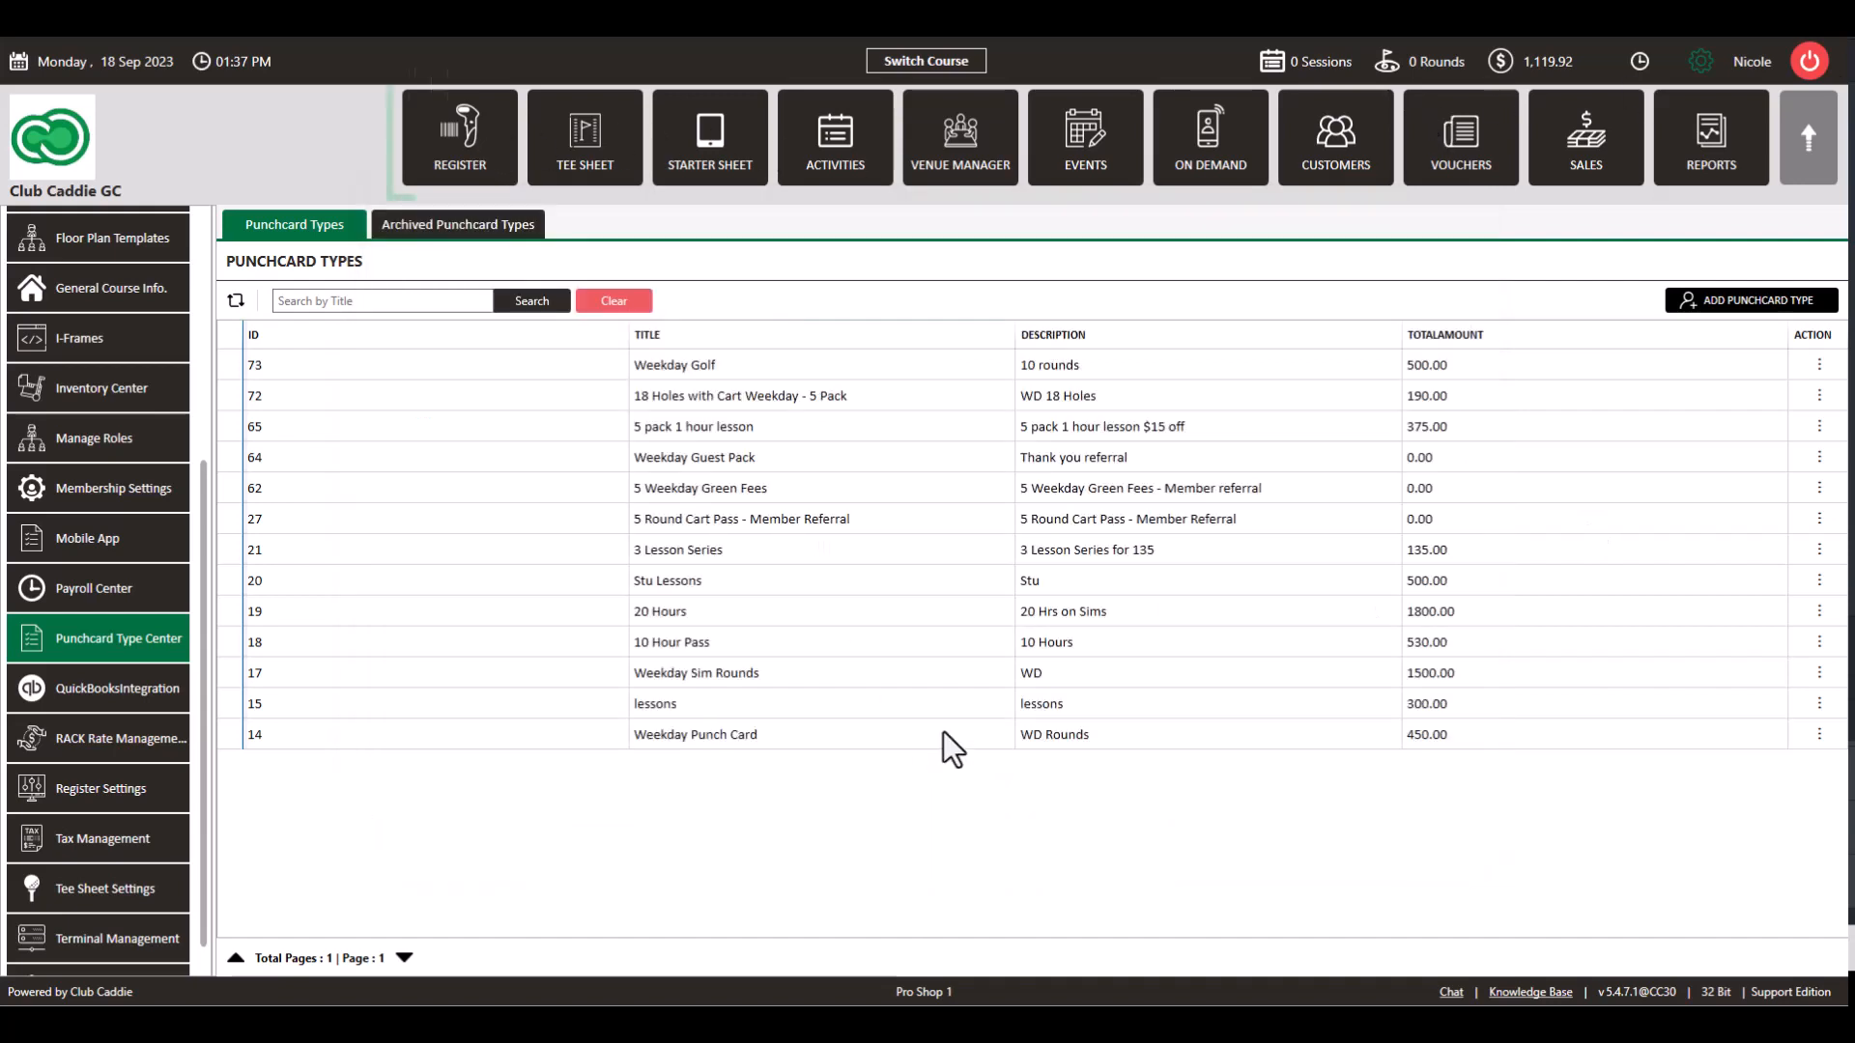
left_click(465, 152)
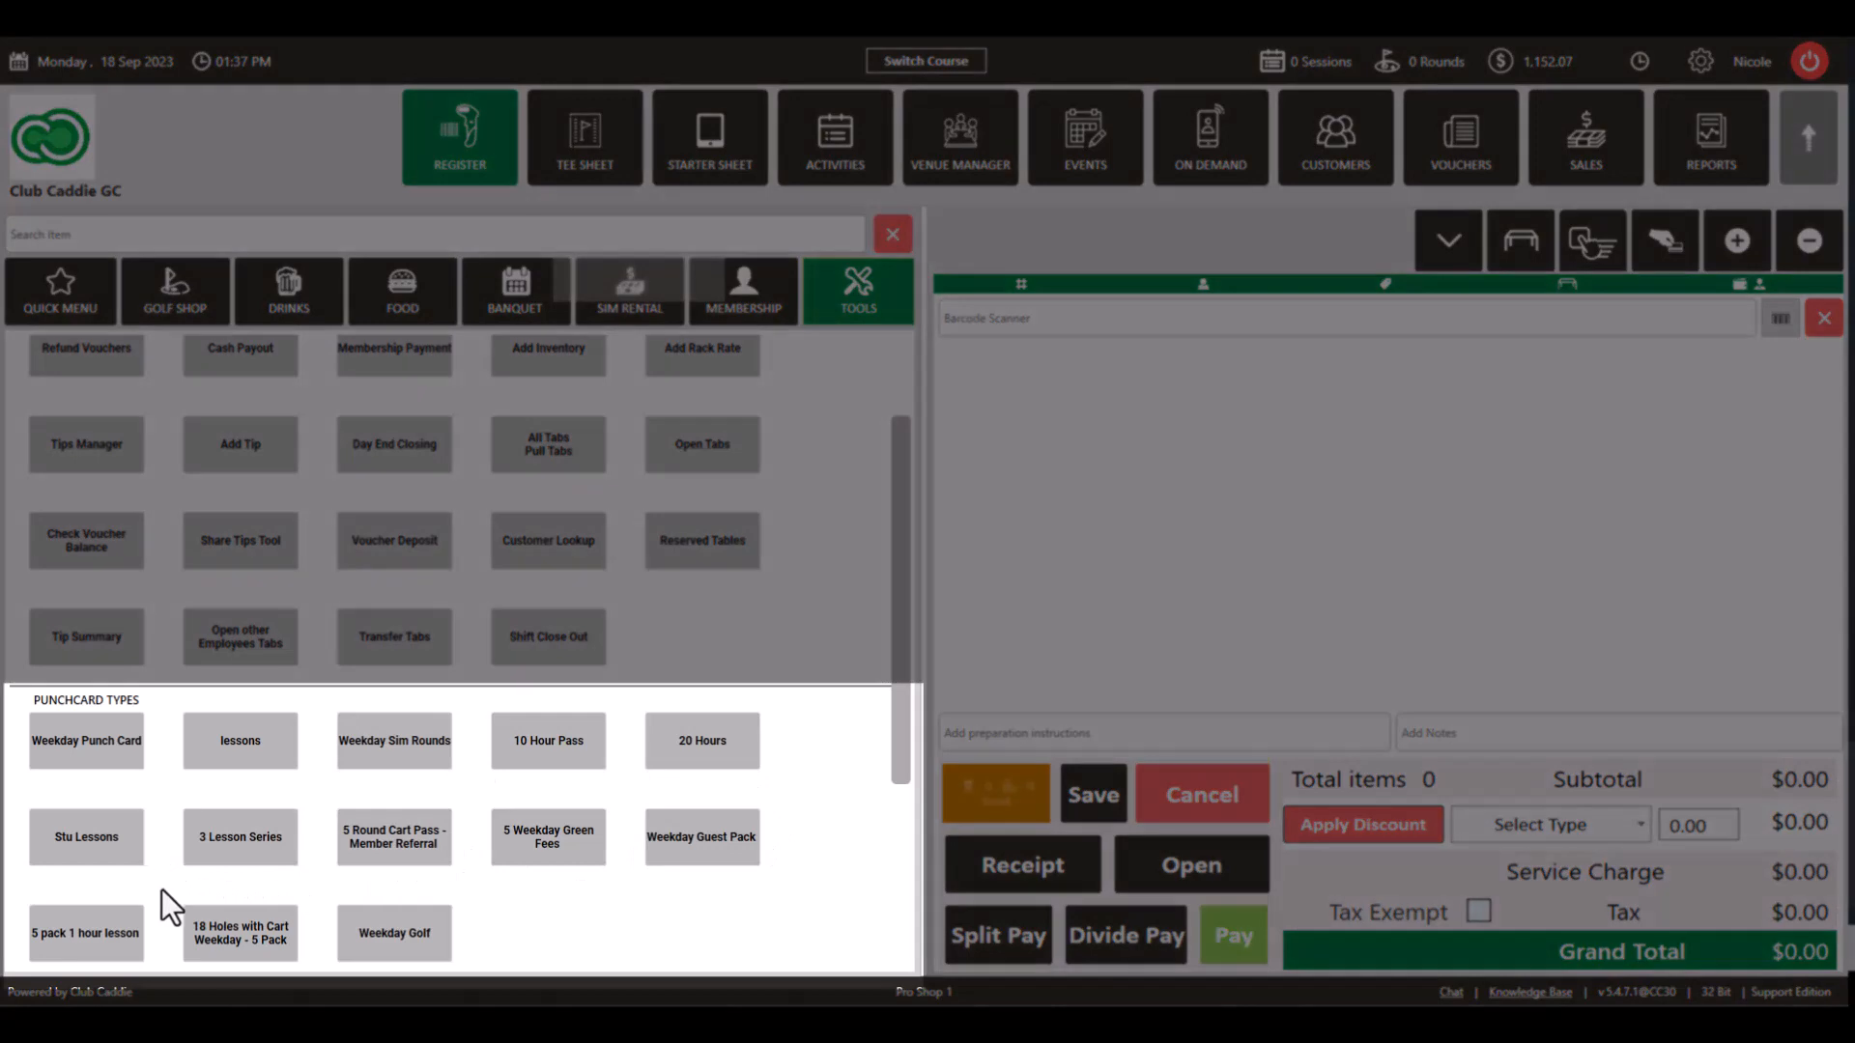
scroll(662, 945, "down", 1)
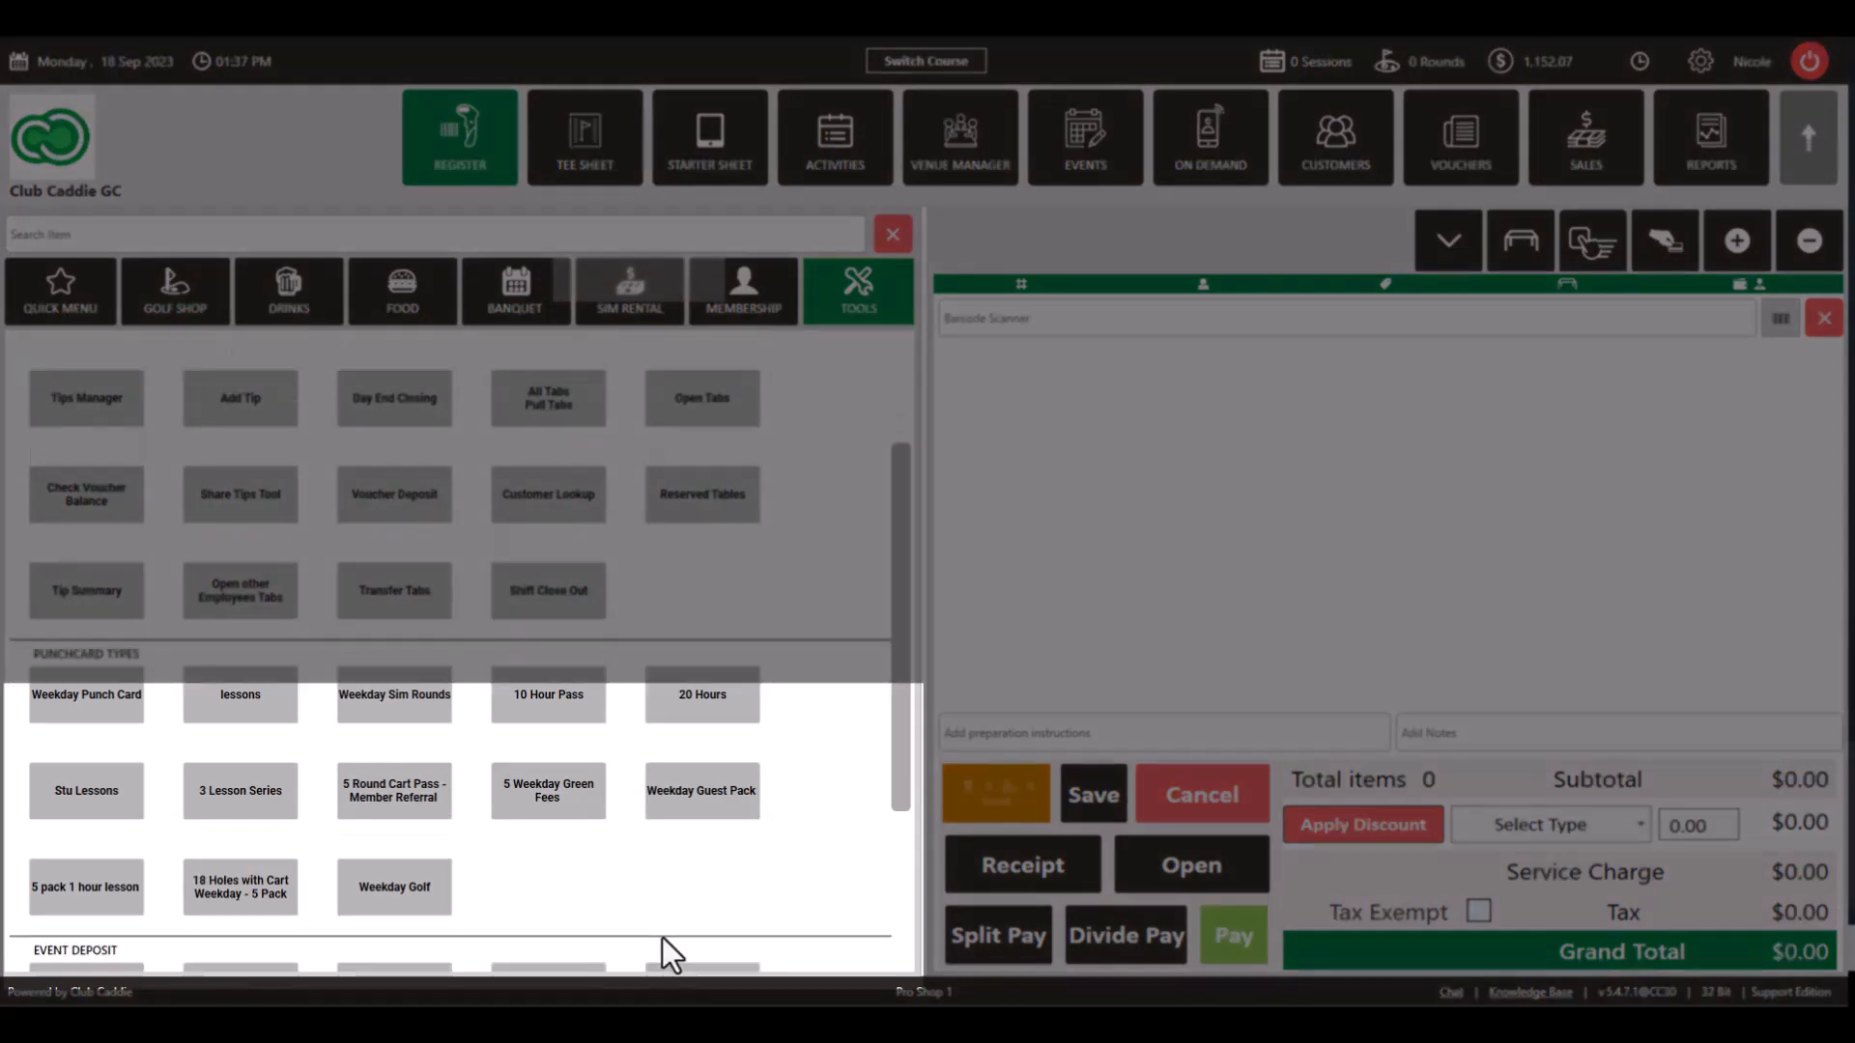
left_click(79, 903)
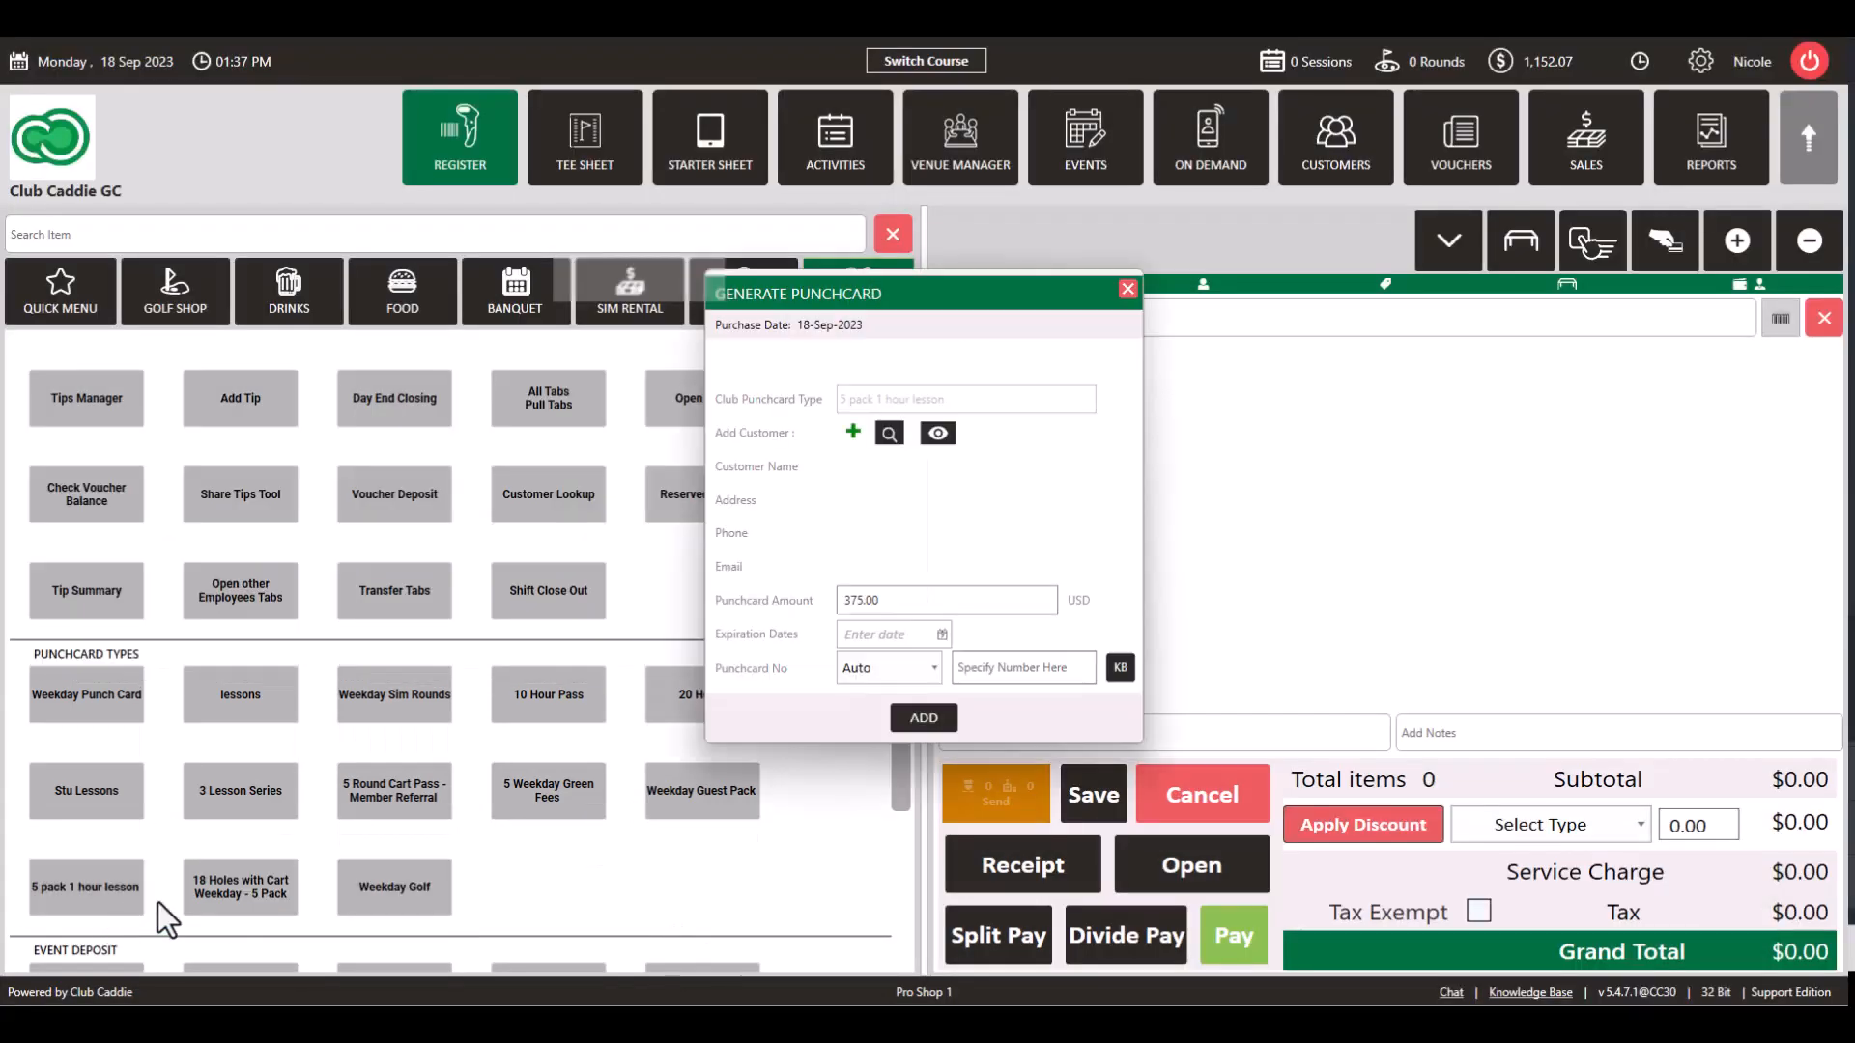
Step: Search for the existing customer by name and attach them to the punchcard
left_click(855, 432)
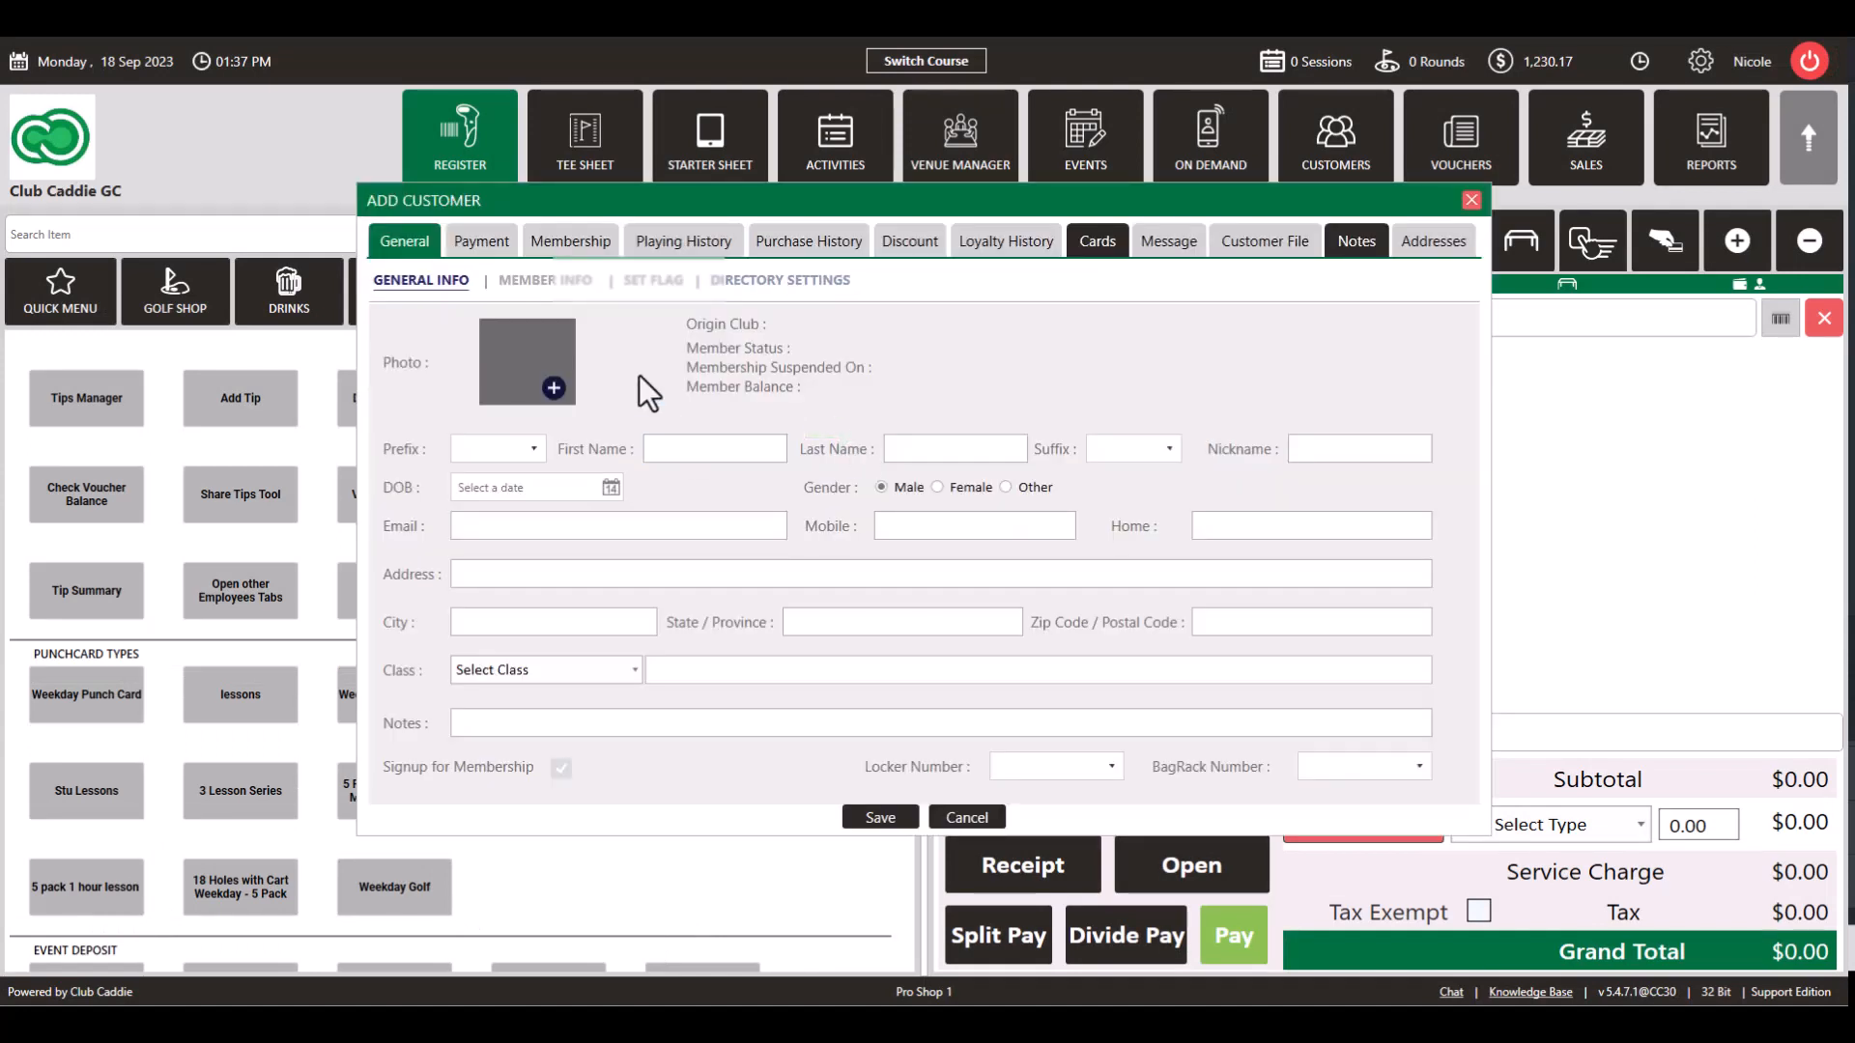
left_click(1471, 201)
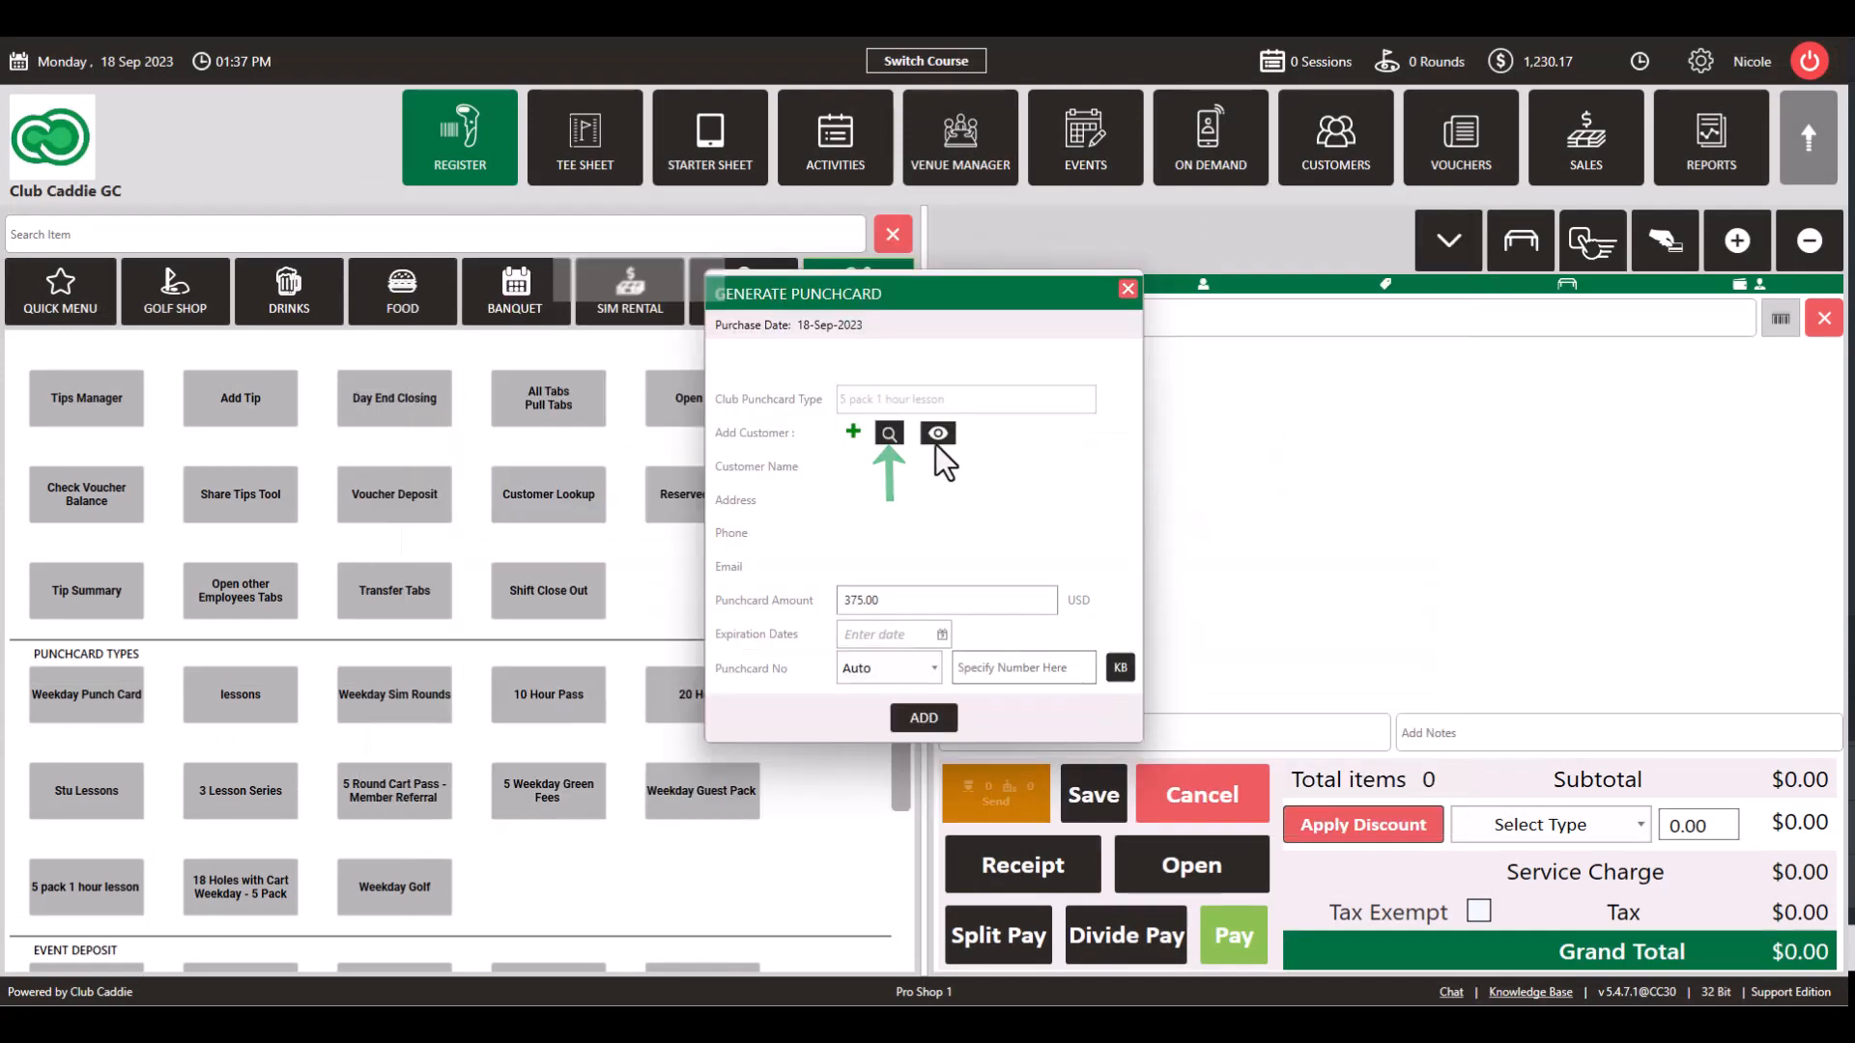
left_click(889, 433)
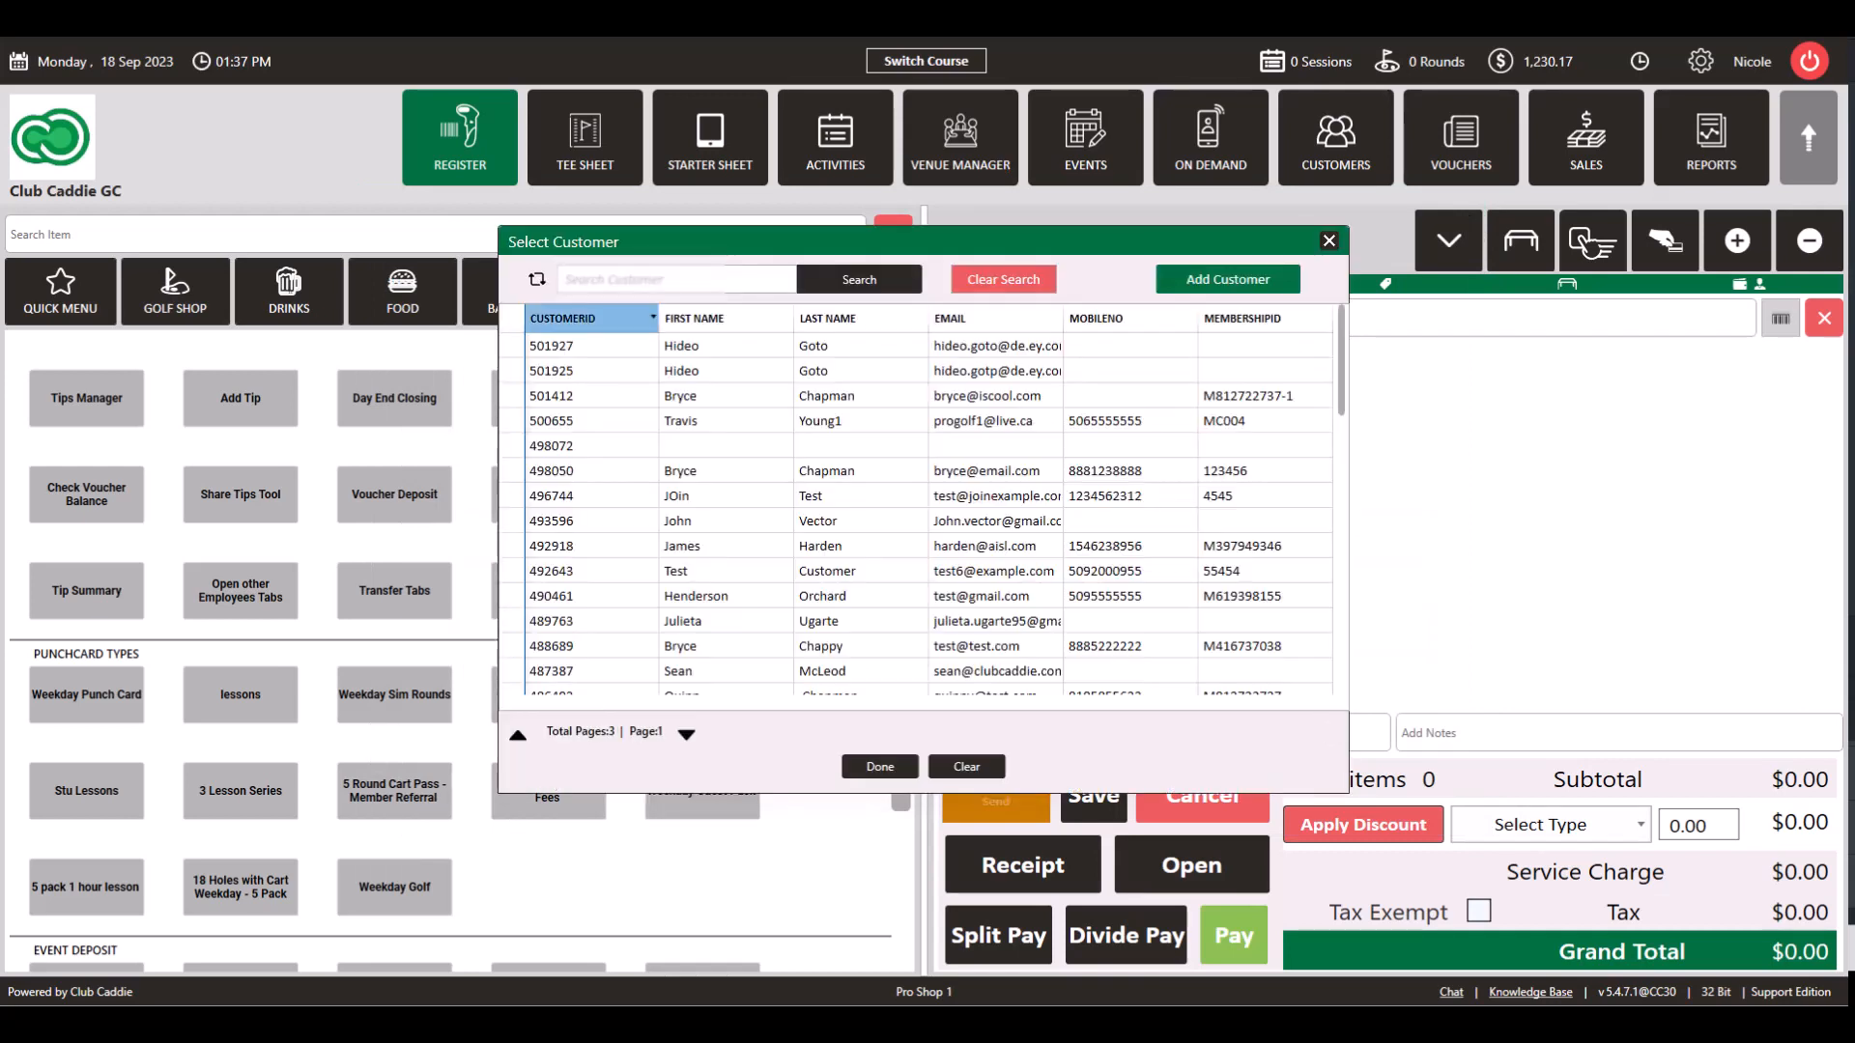
left_click(673, 273)
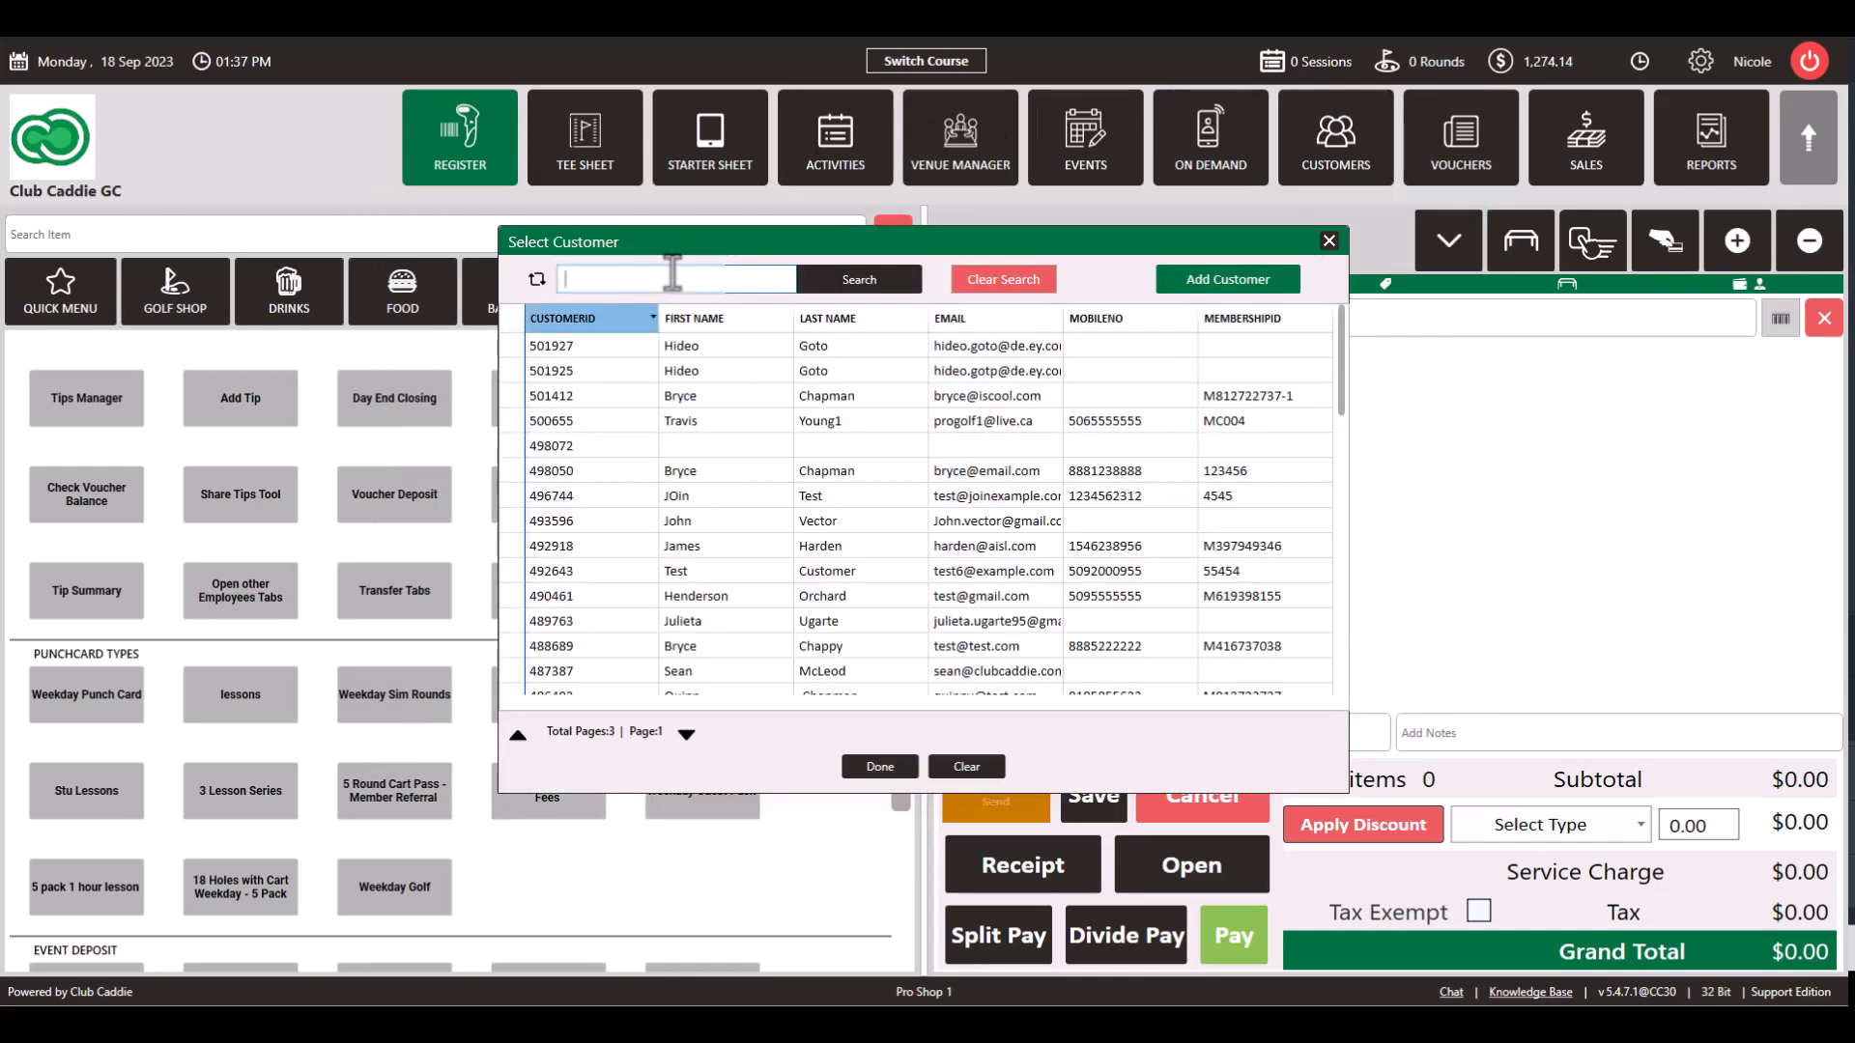
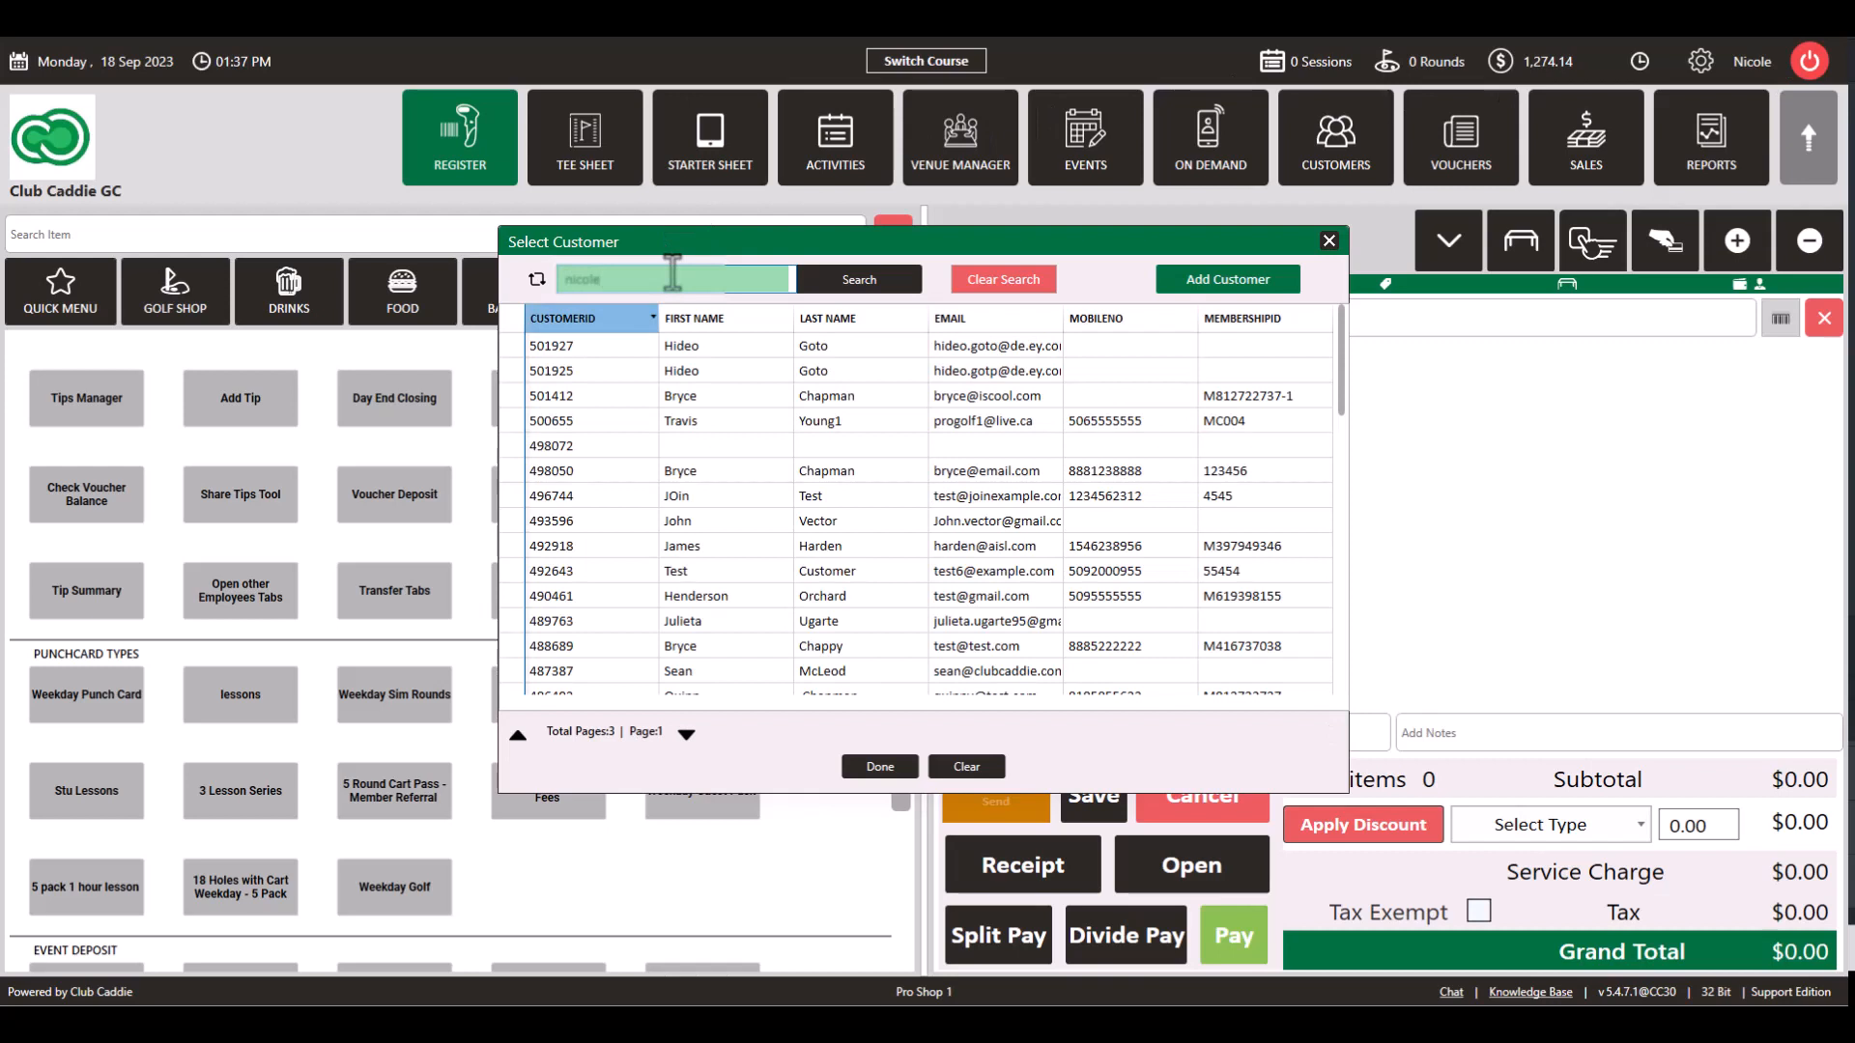
left_click(901, 277)
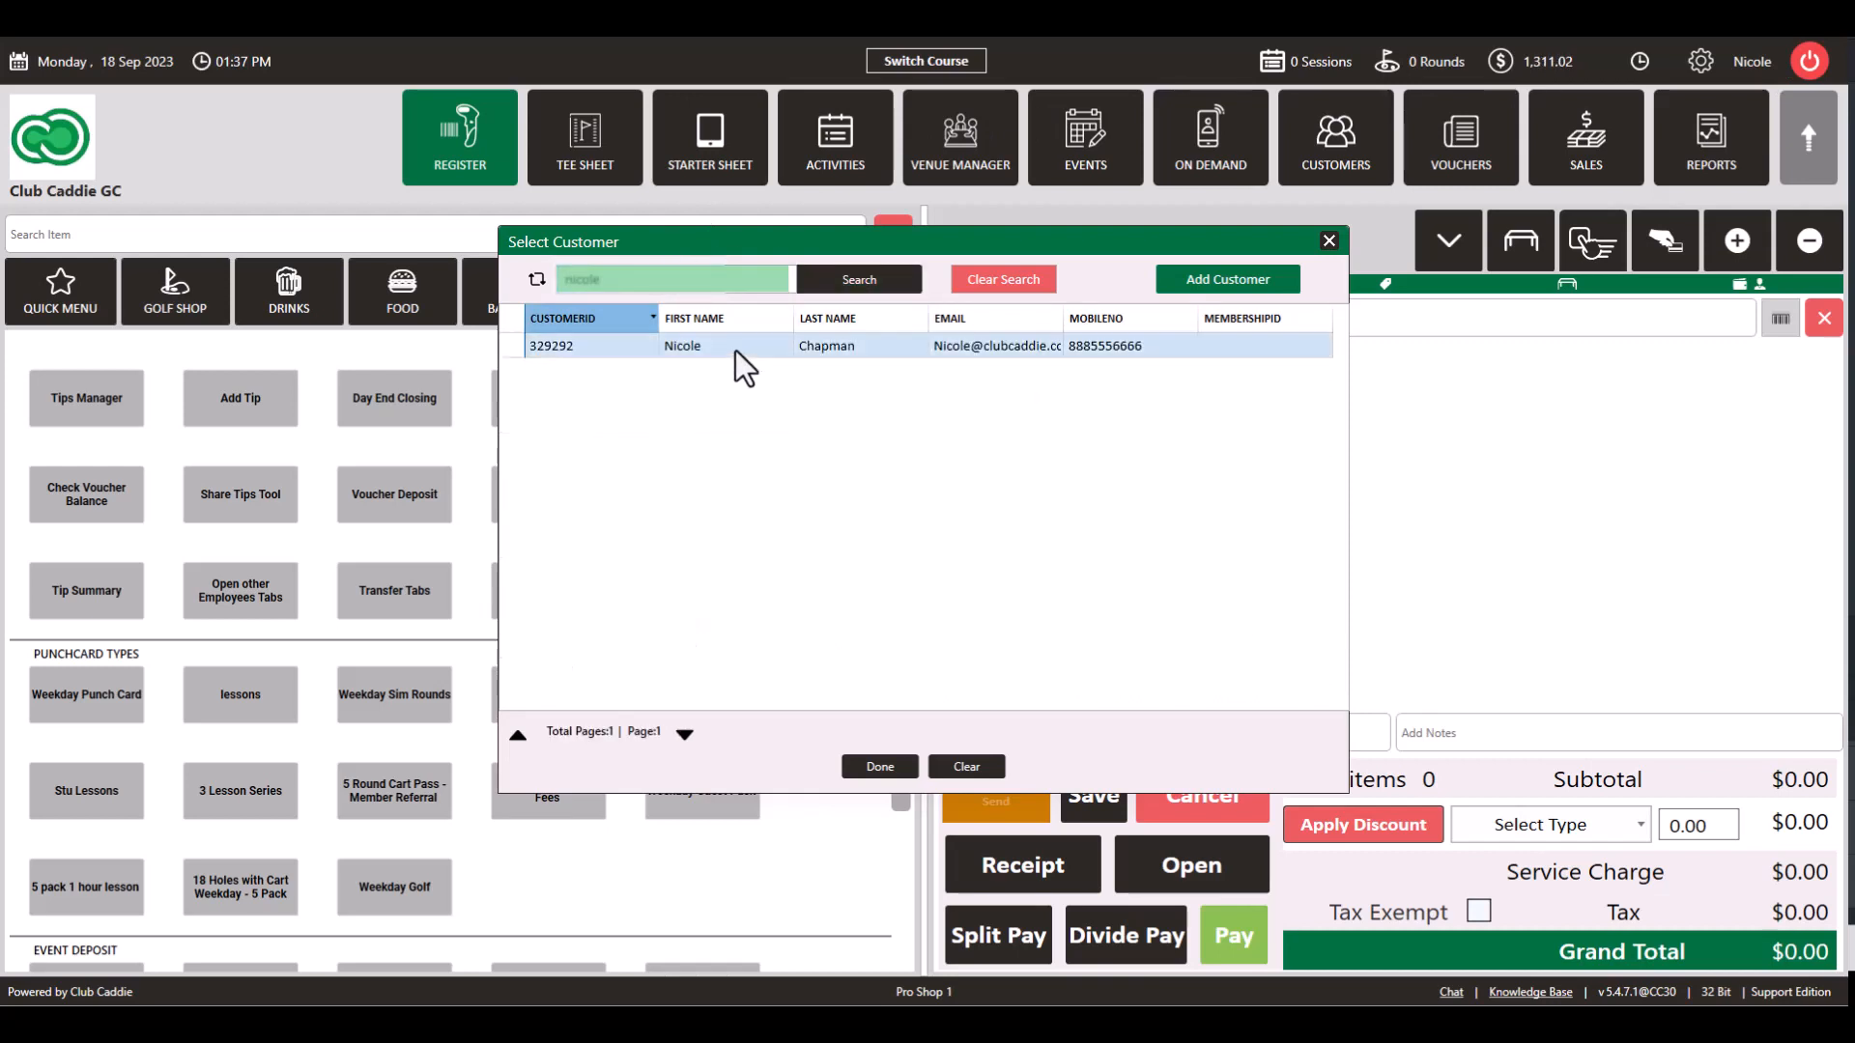
left_click(734, 350)
left_click(889, 764)
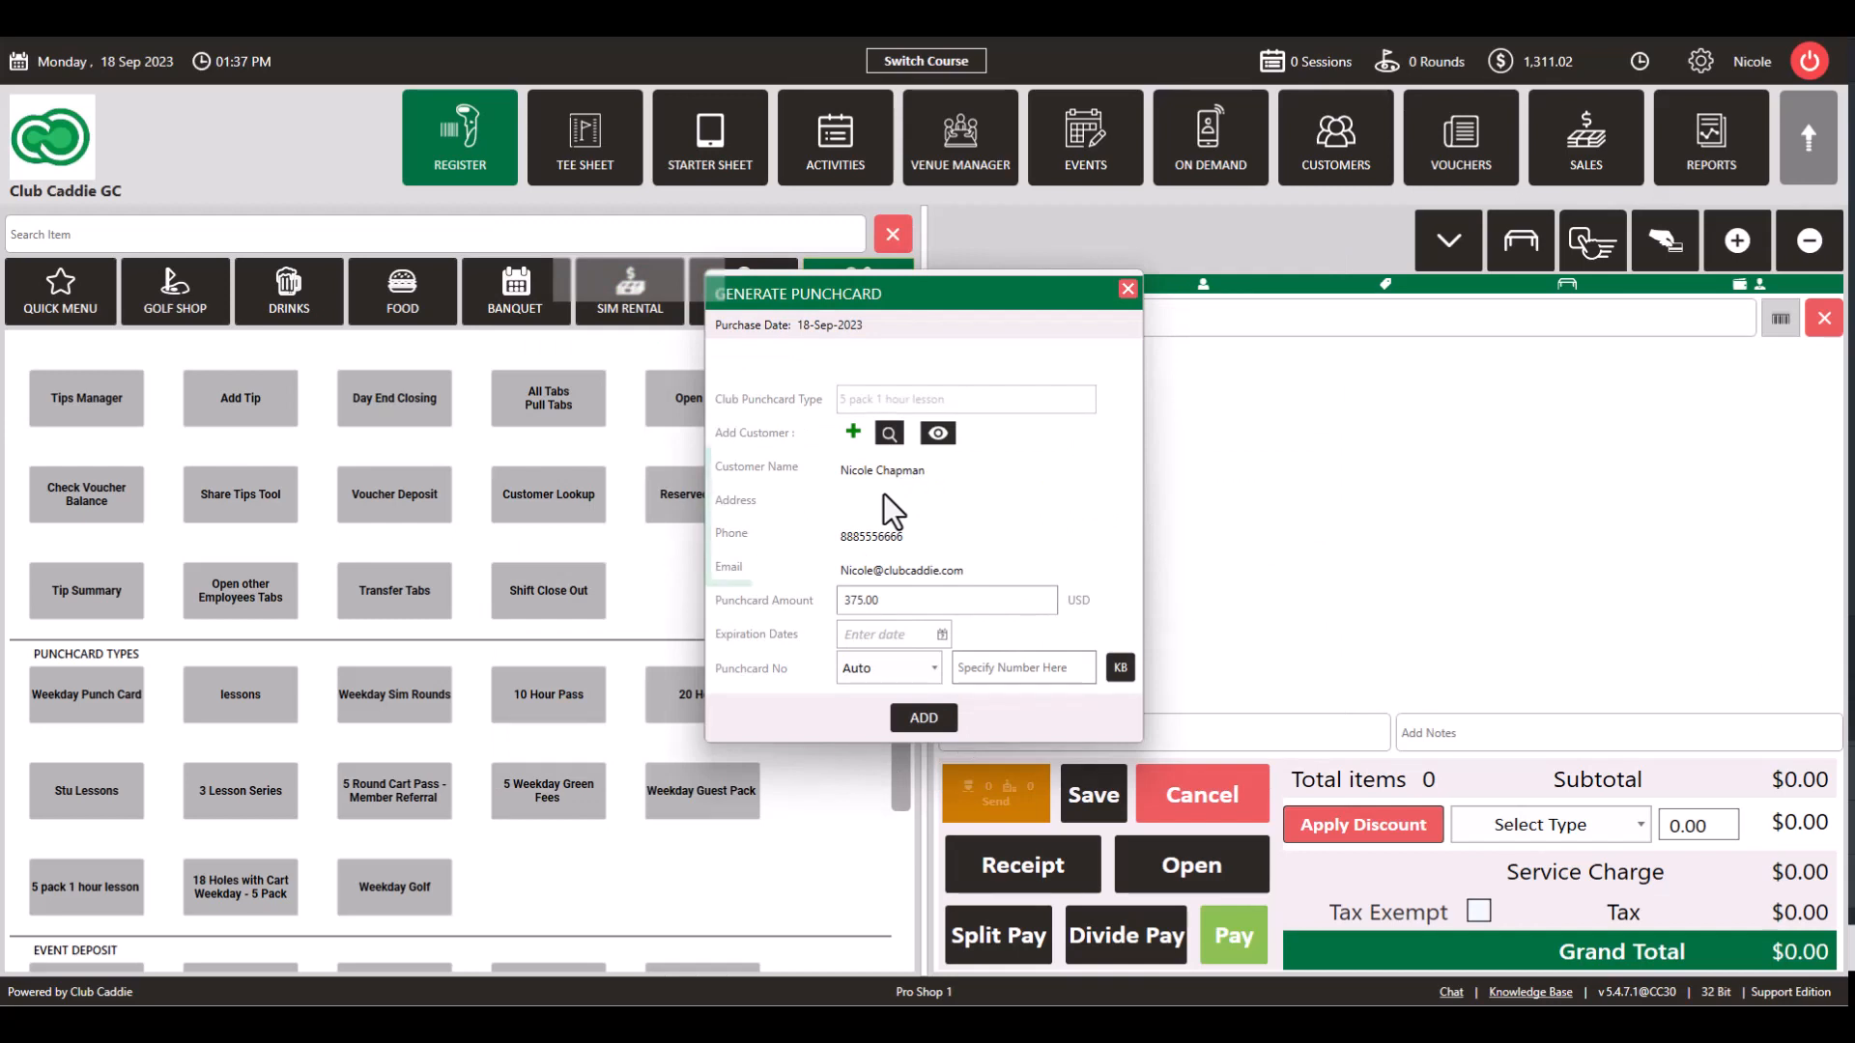
Step: Leave expiration empty, enter a specified punchcard number, and add the card to the ticket
left_click(943, 634)
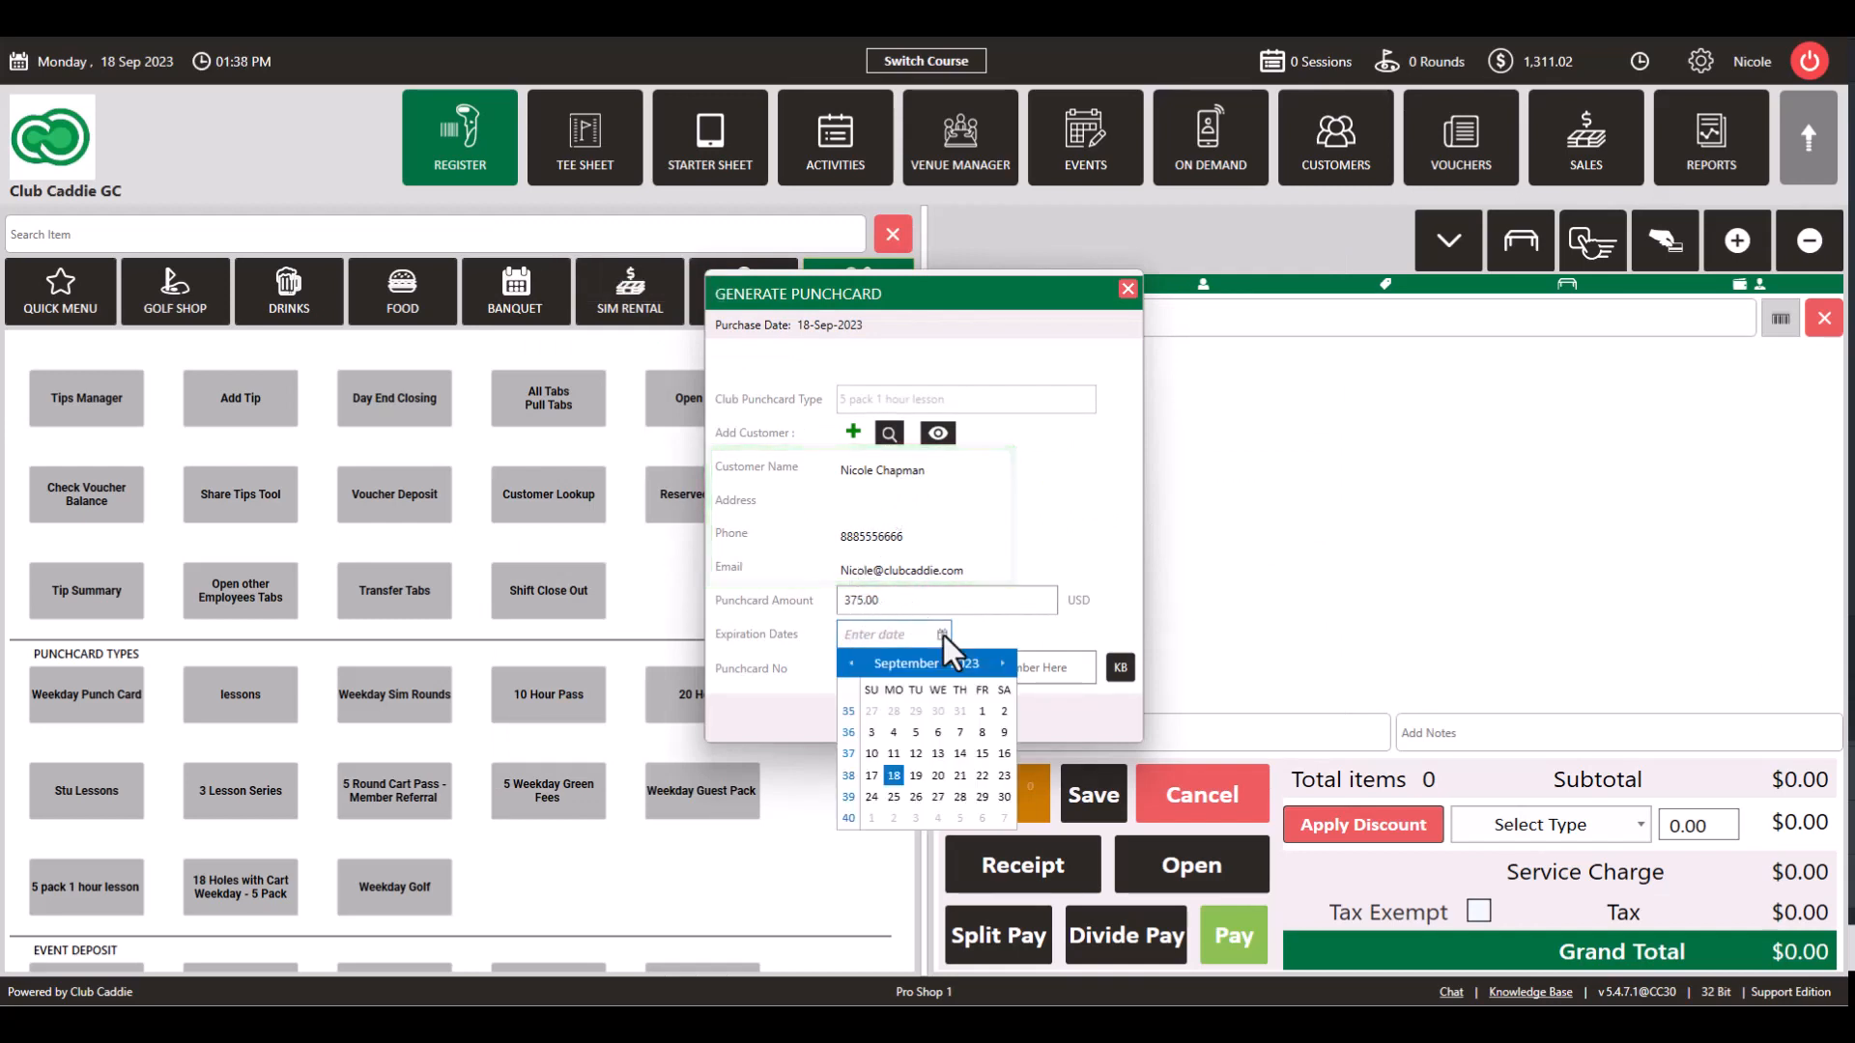
left_click(988, 635)
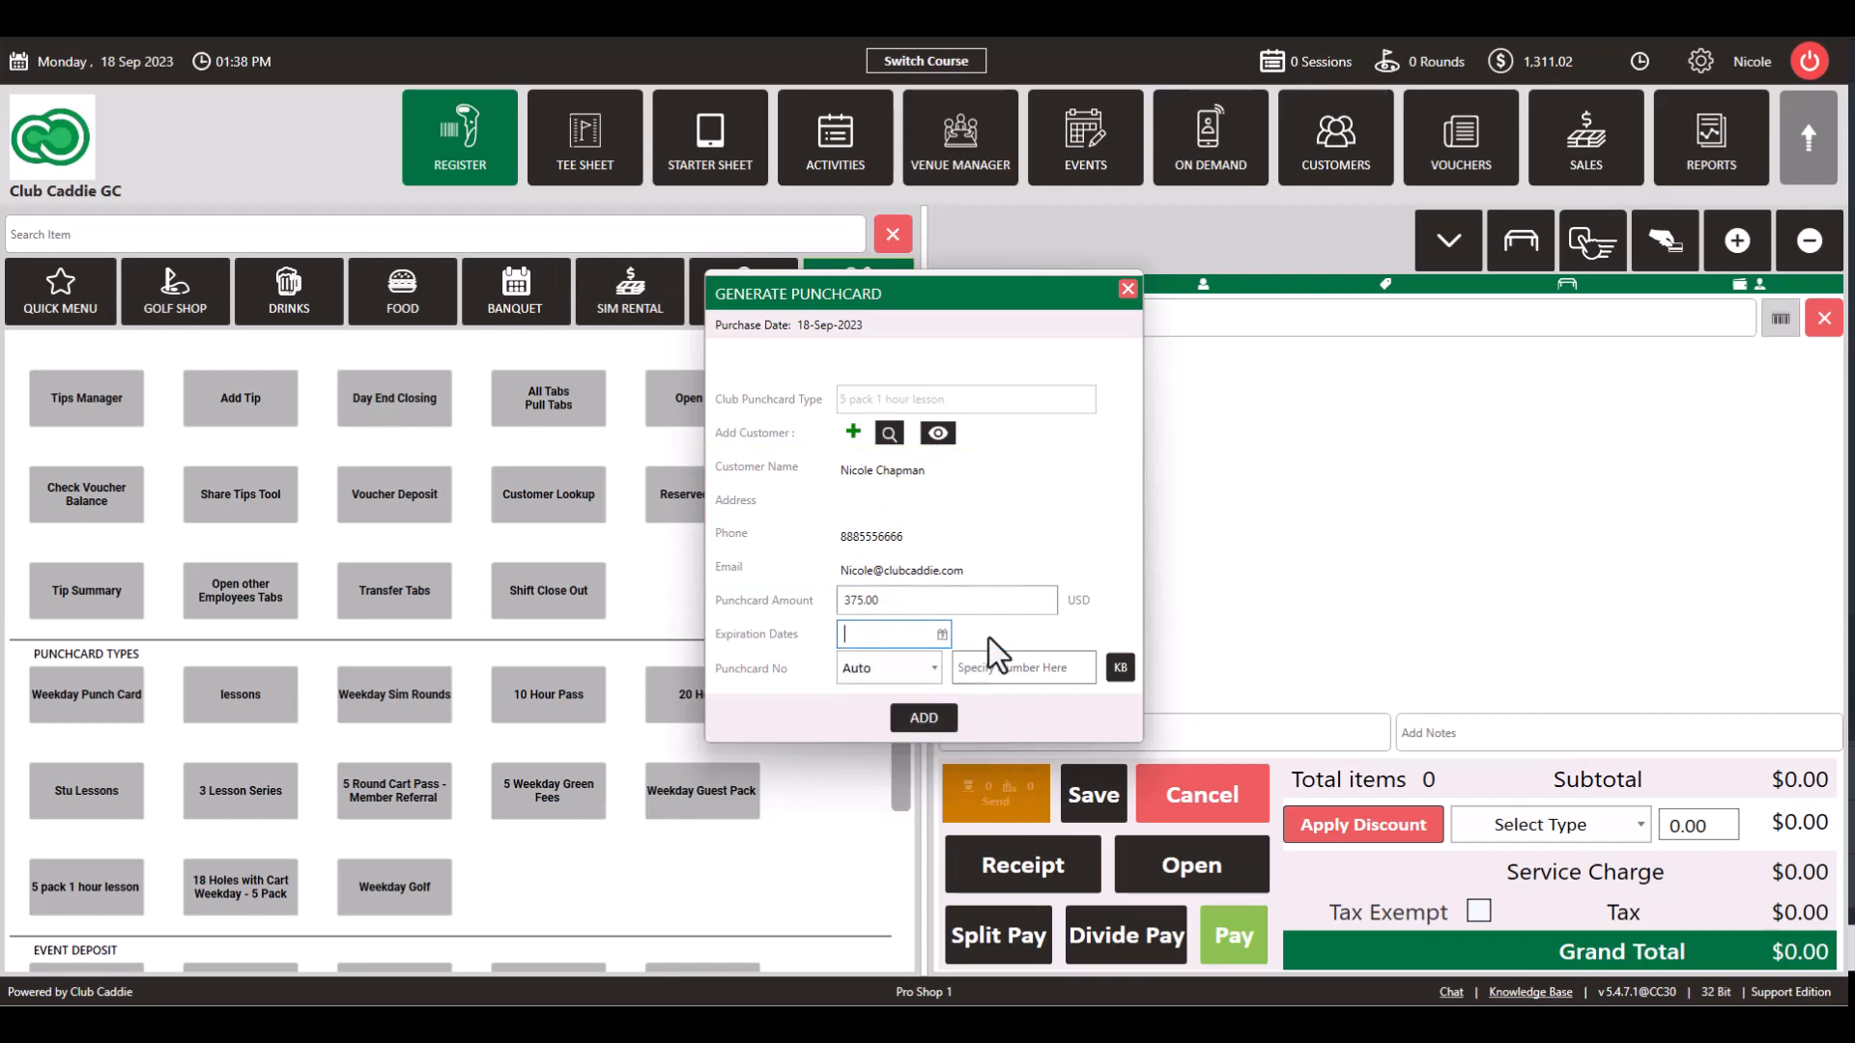
left_click(929, 668)
left_click(901, 717)
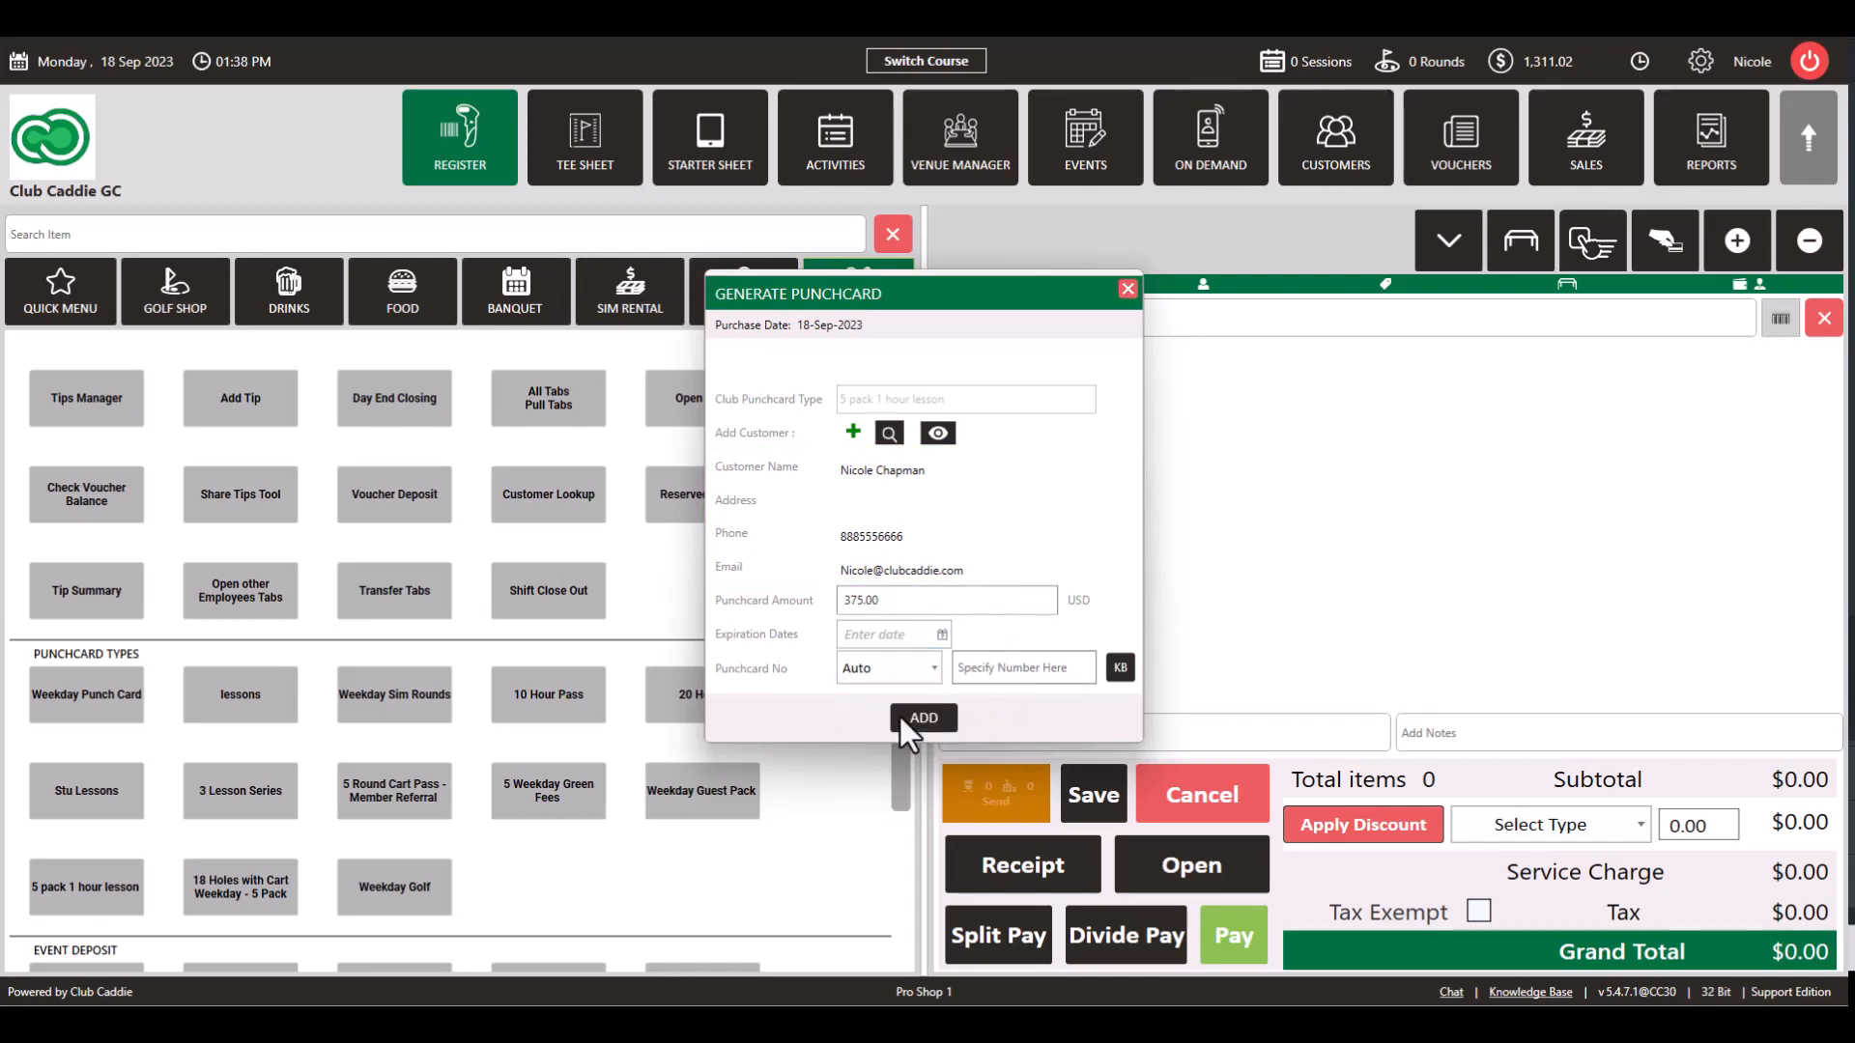
left_click(976, 675)
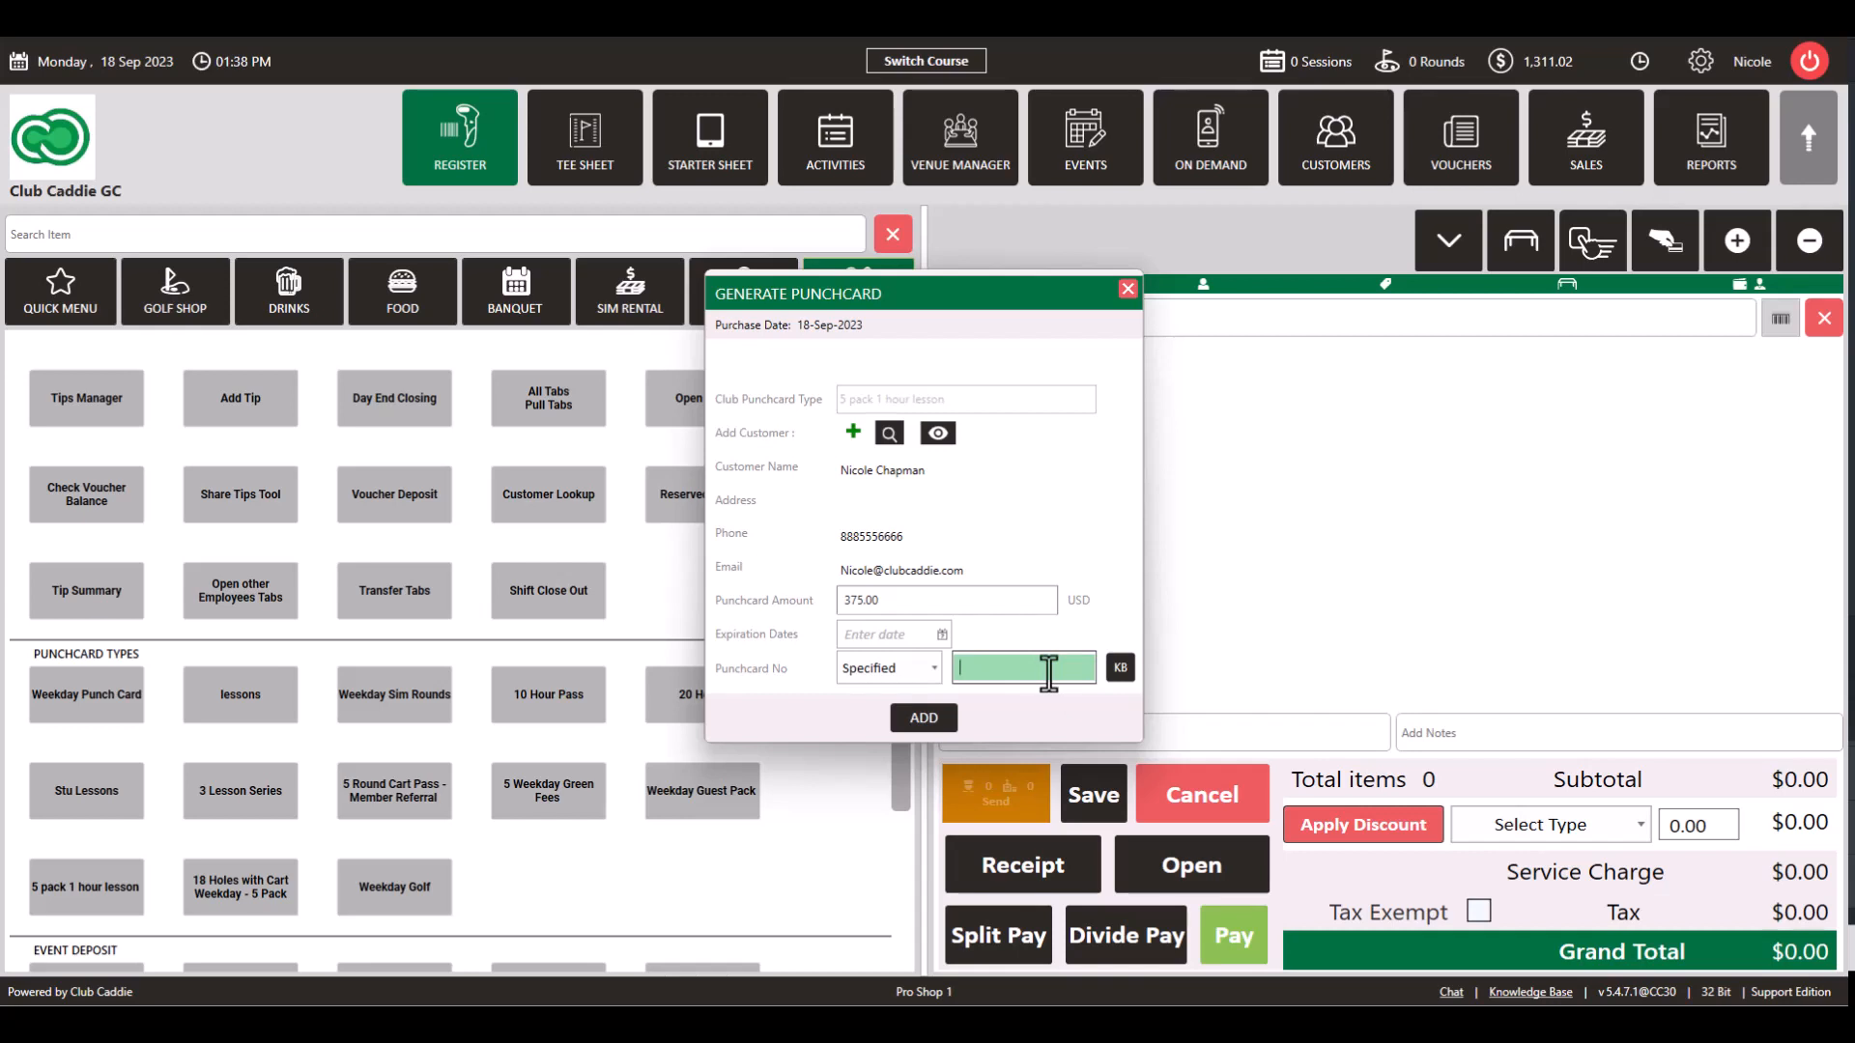
type("PC123")
key("Tab")
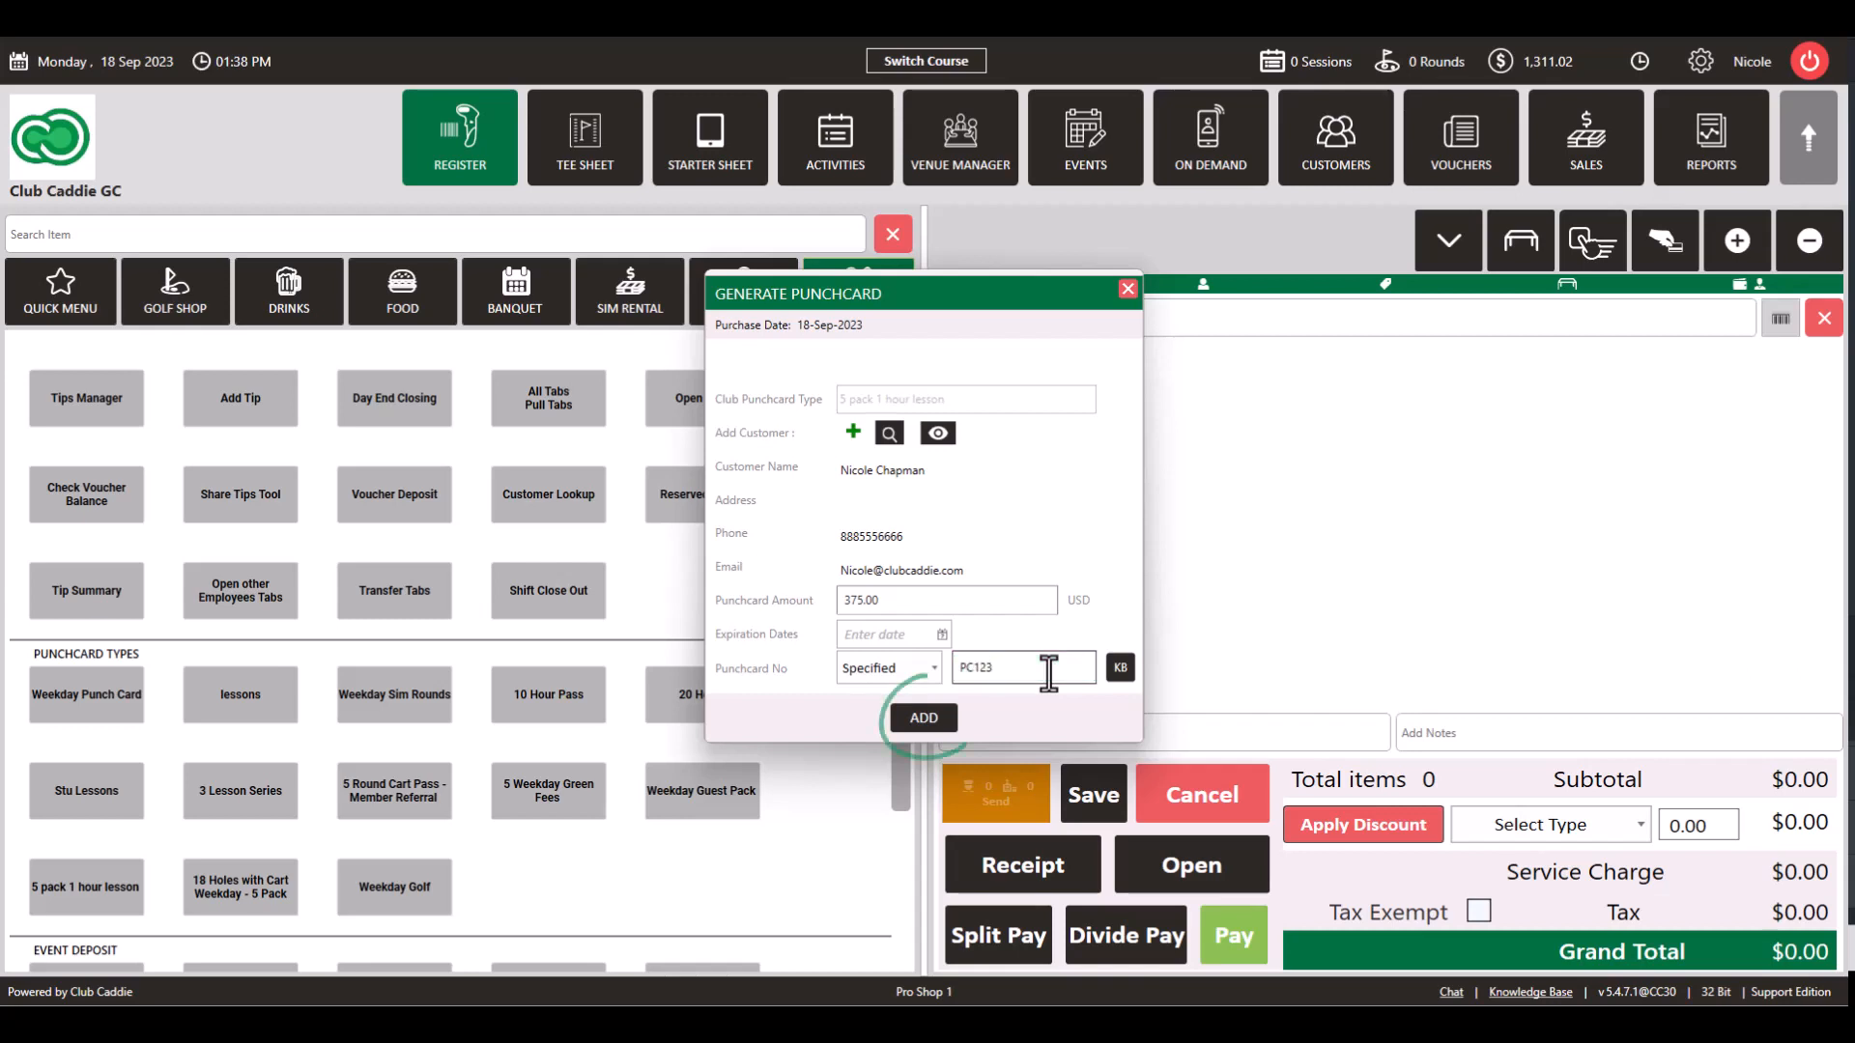
left_click(903, 717)
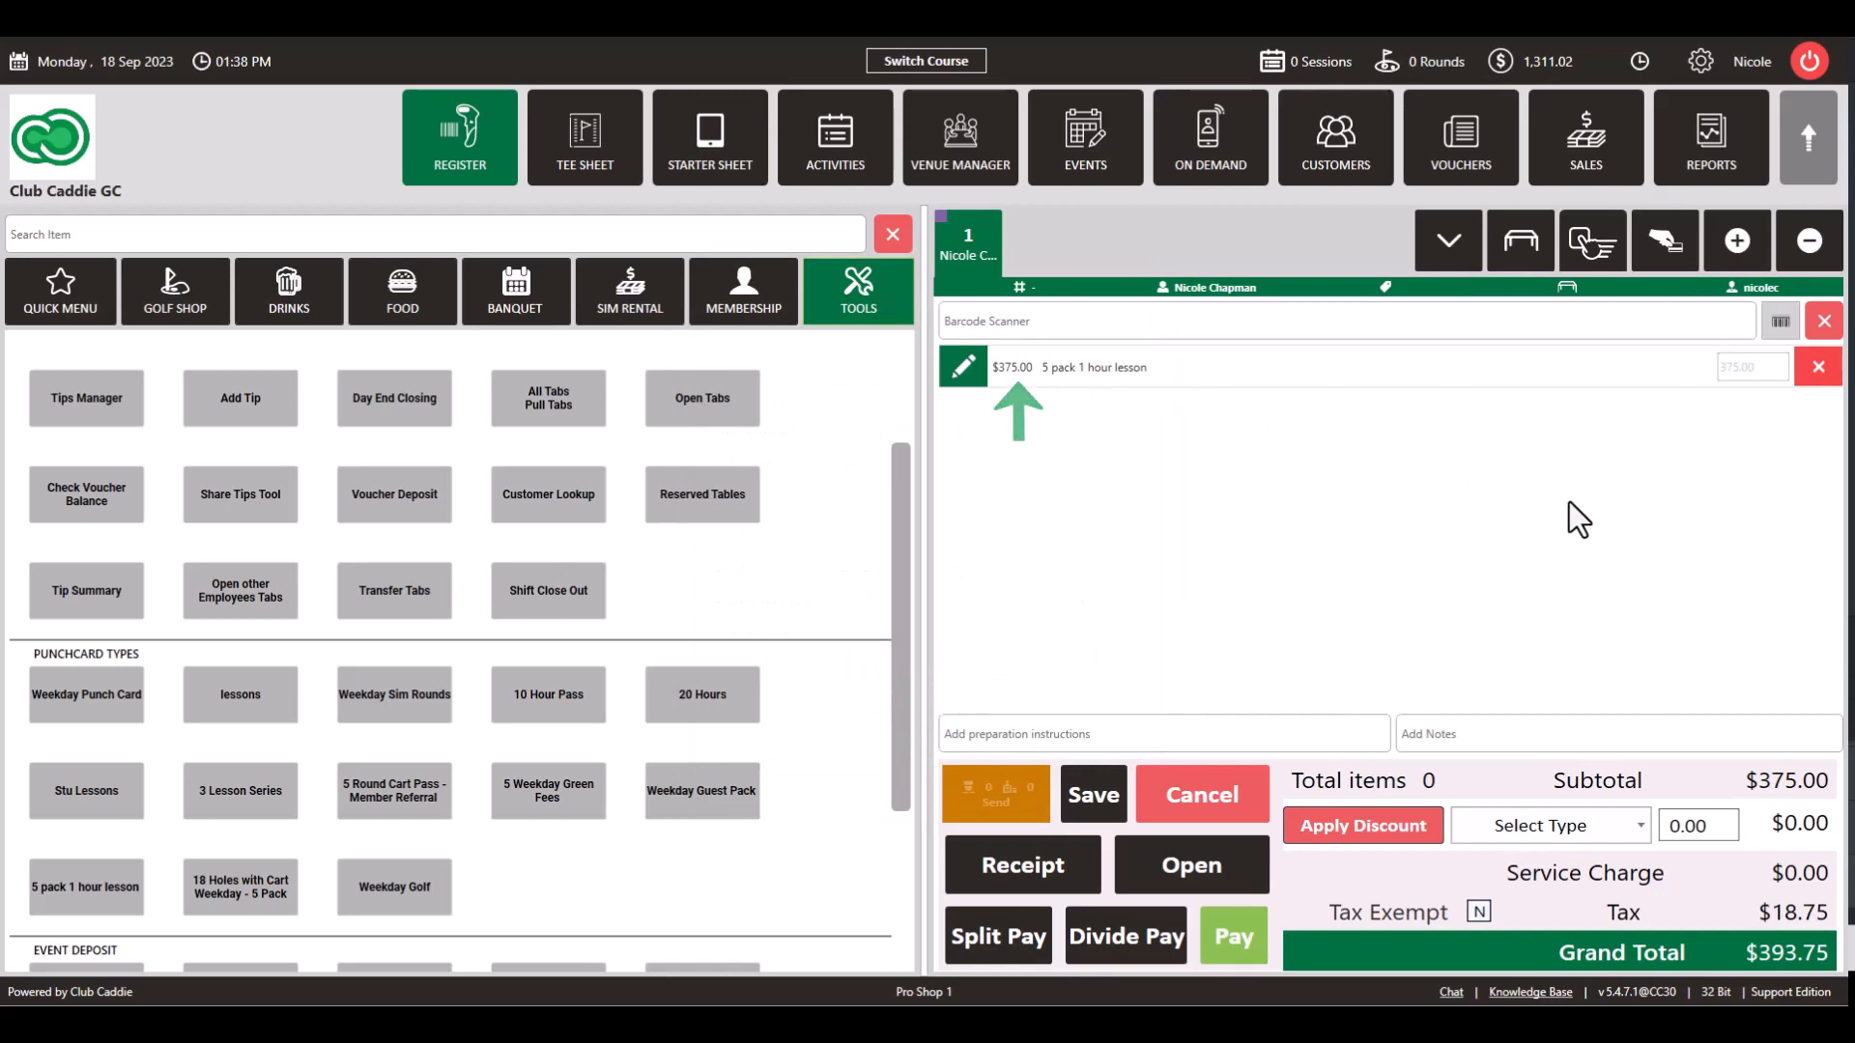
Step: Pay the $393.75 punchcard sale, then go to the Customers list
left_click(1221, 936)
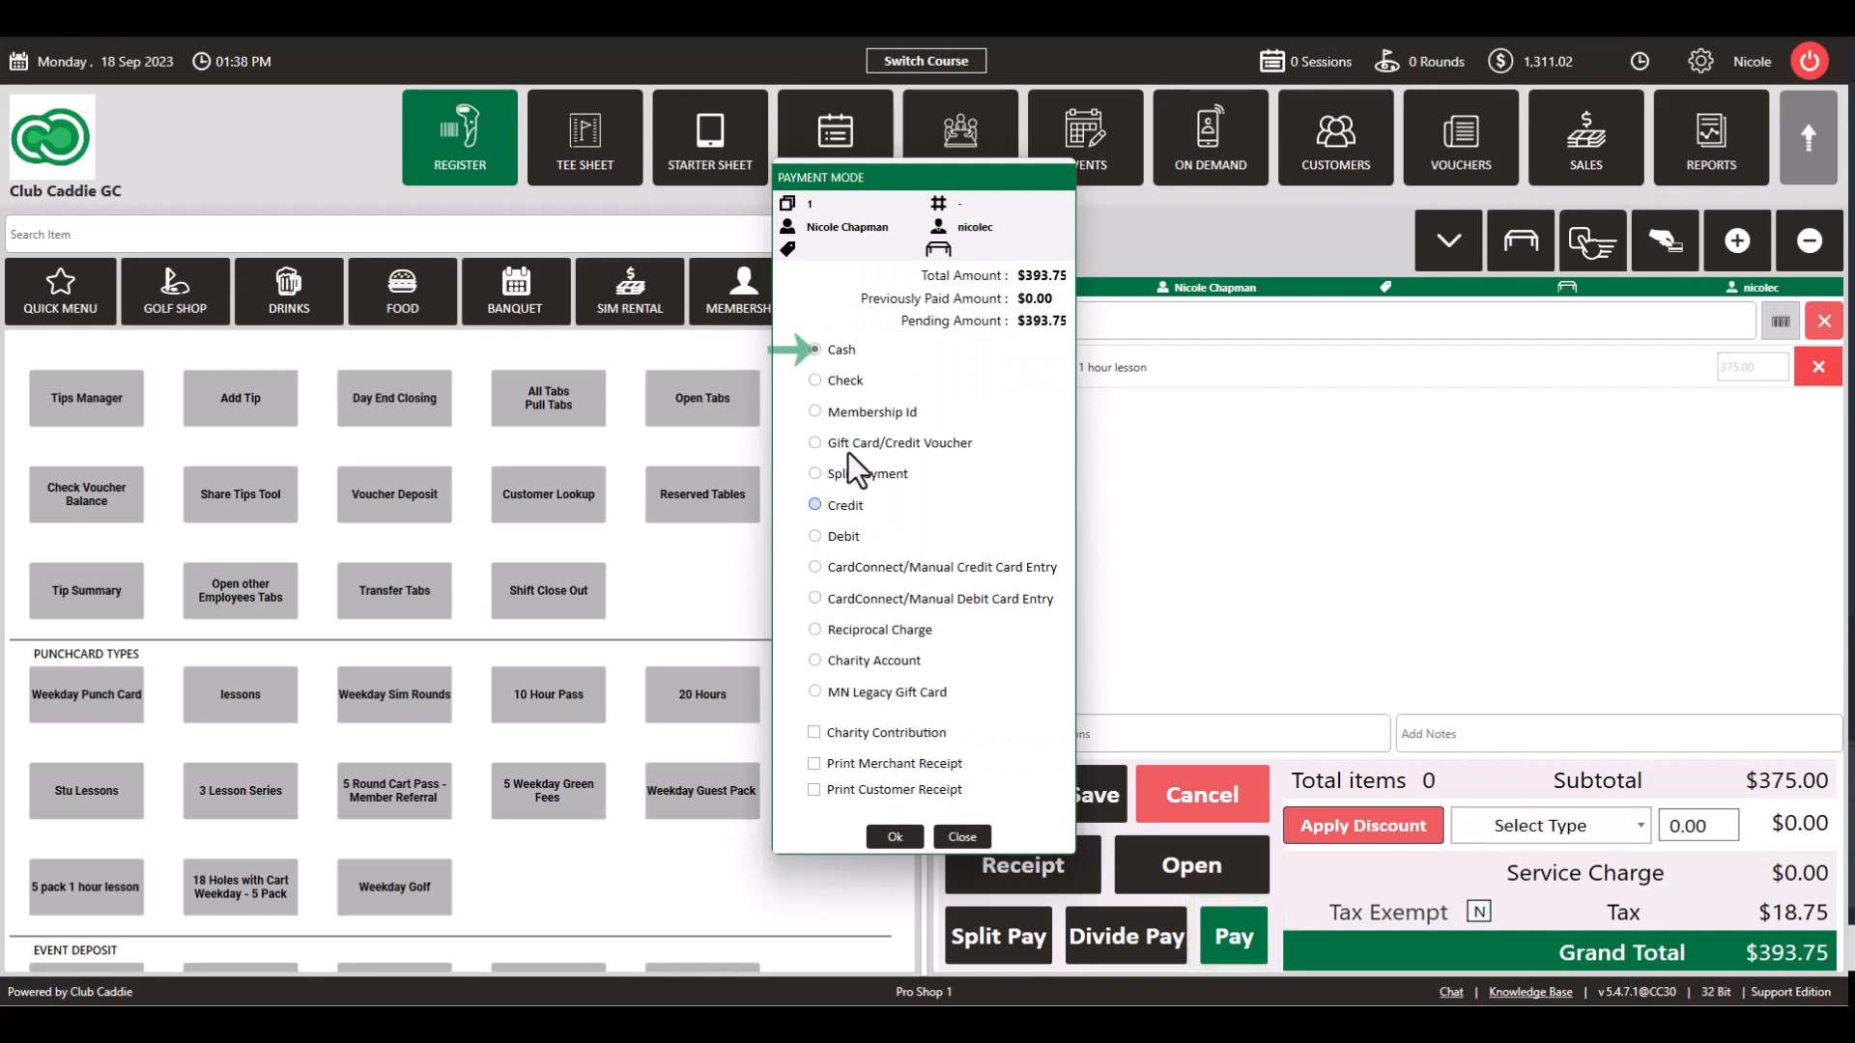
left_click(894, 837)
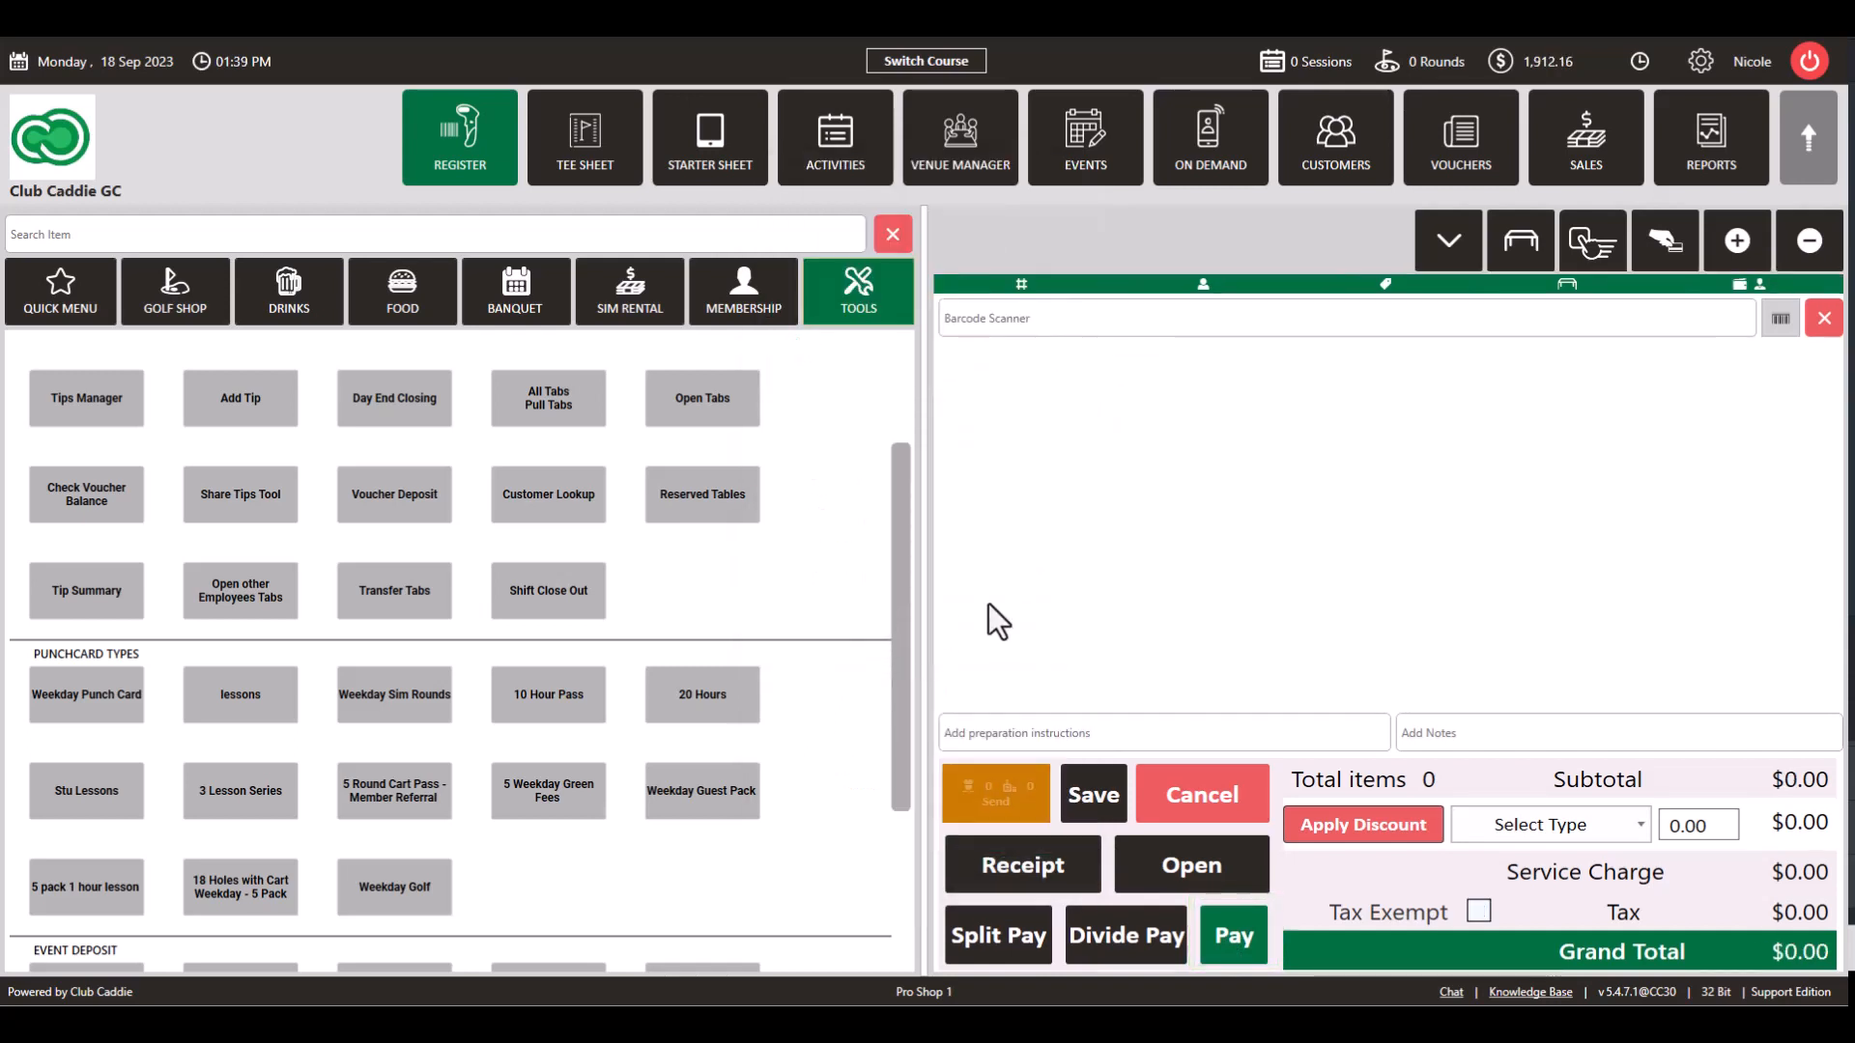
left_click(1355, 166)
Step: Find the customer, view the Punchcards under Cards on their profile, then close it
left_click(363, 302)
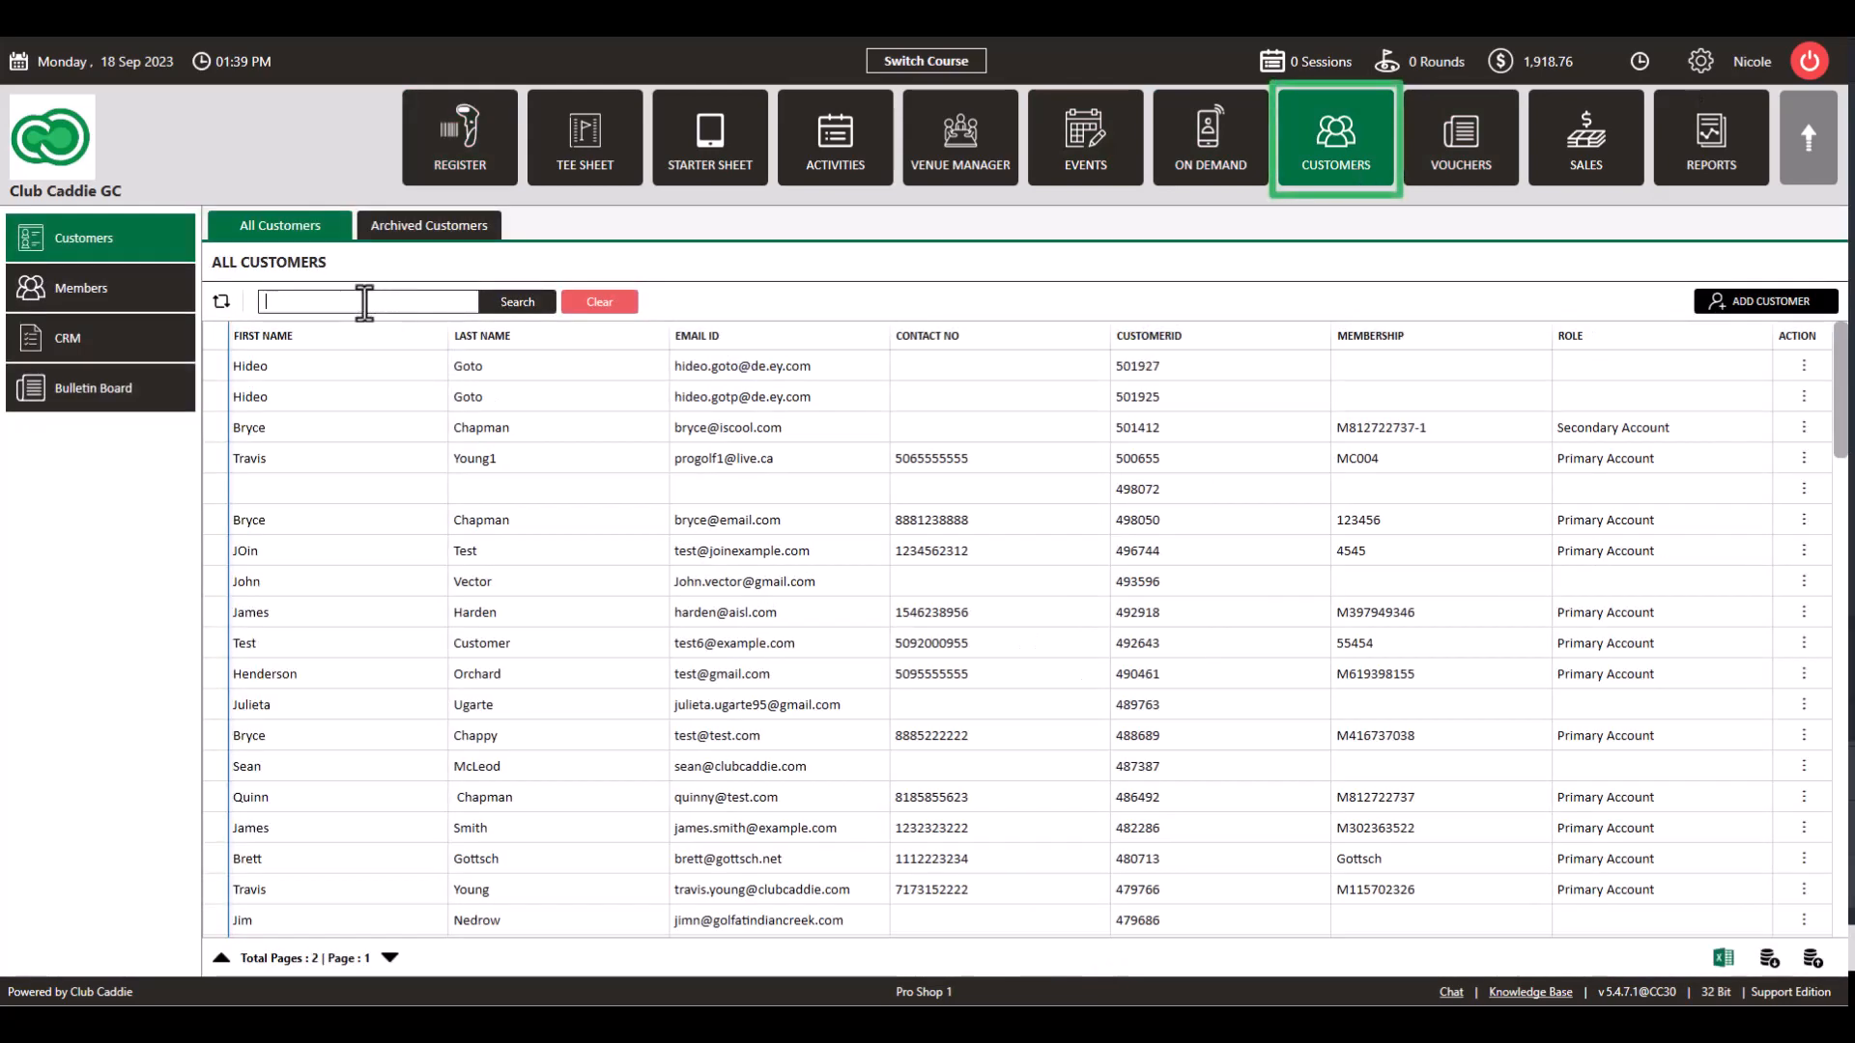
left_click(517, 303)
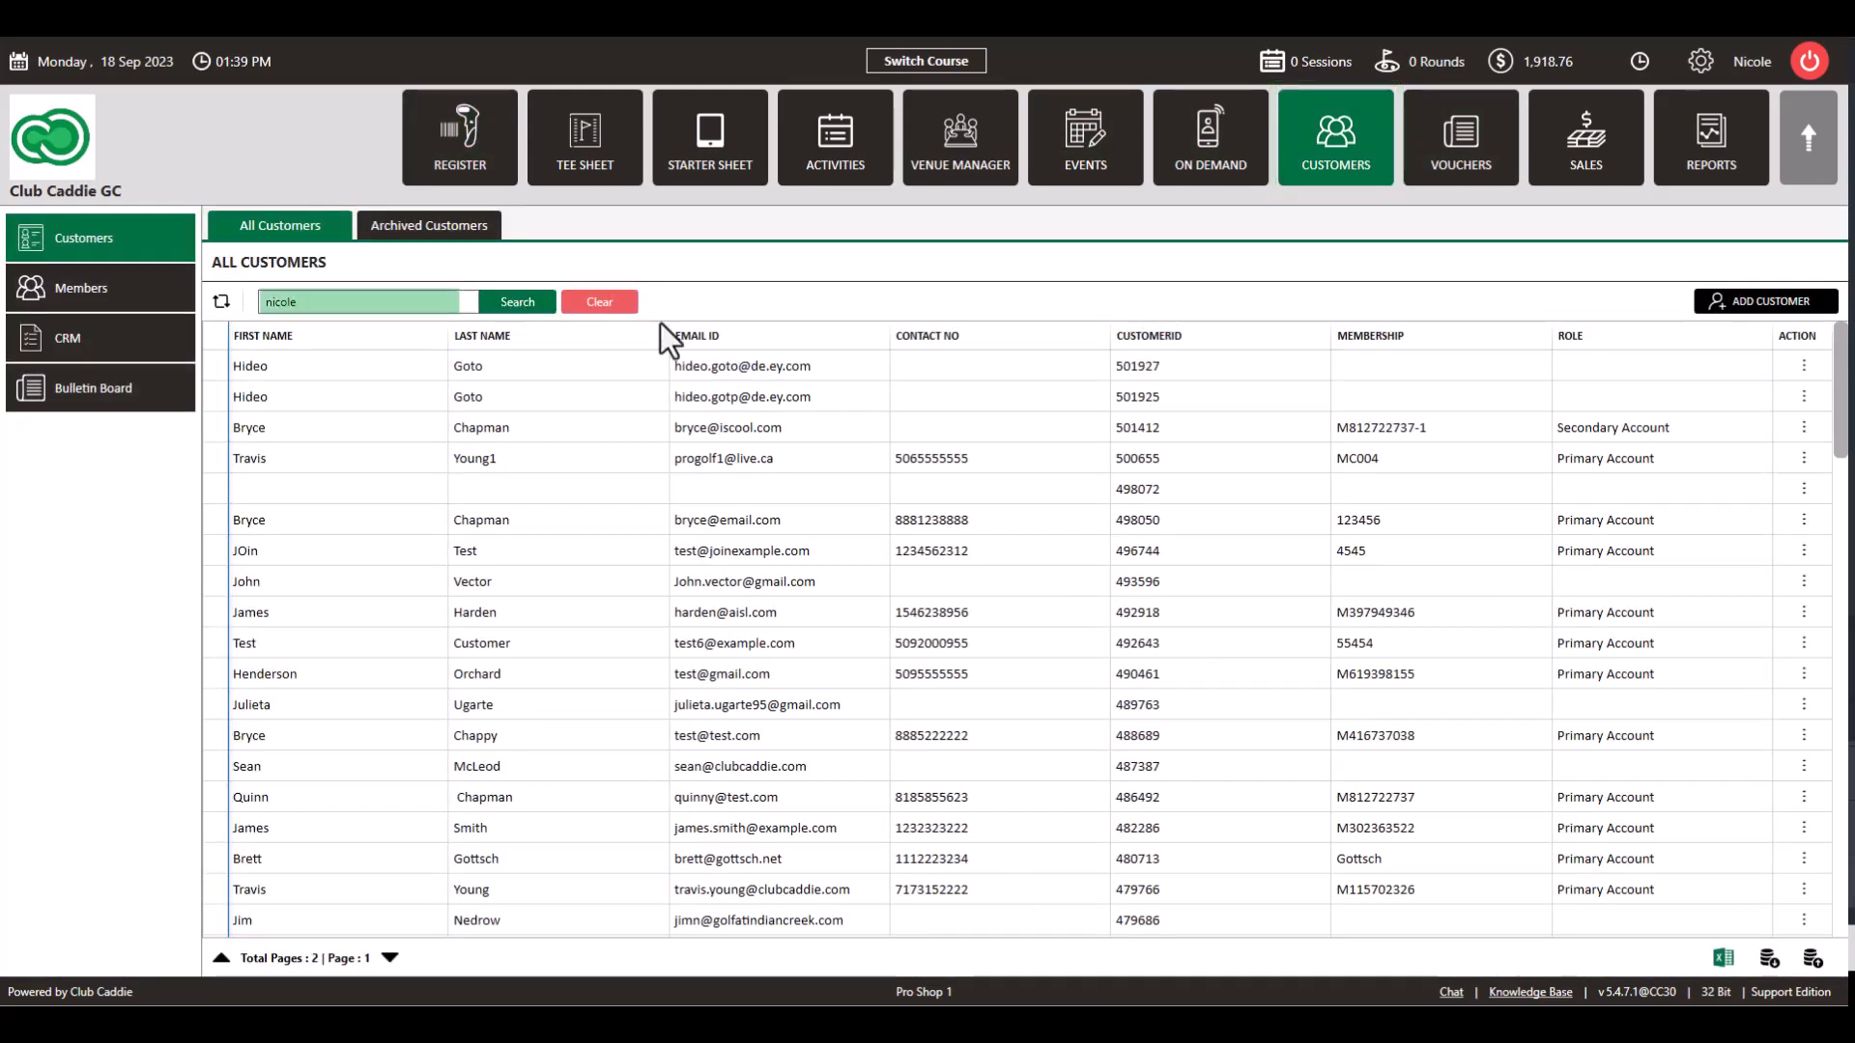
double_click(870, 366)
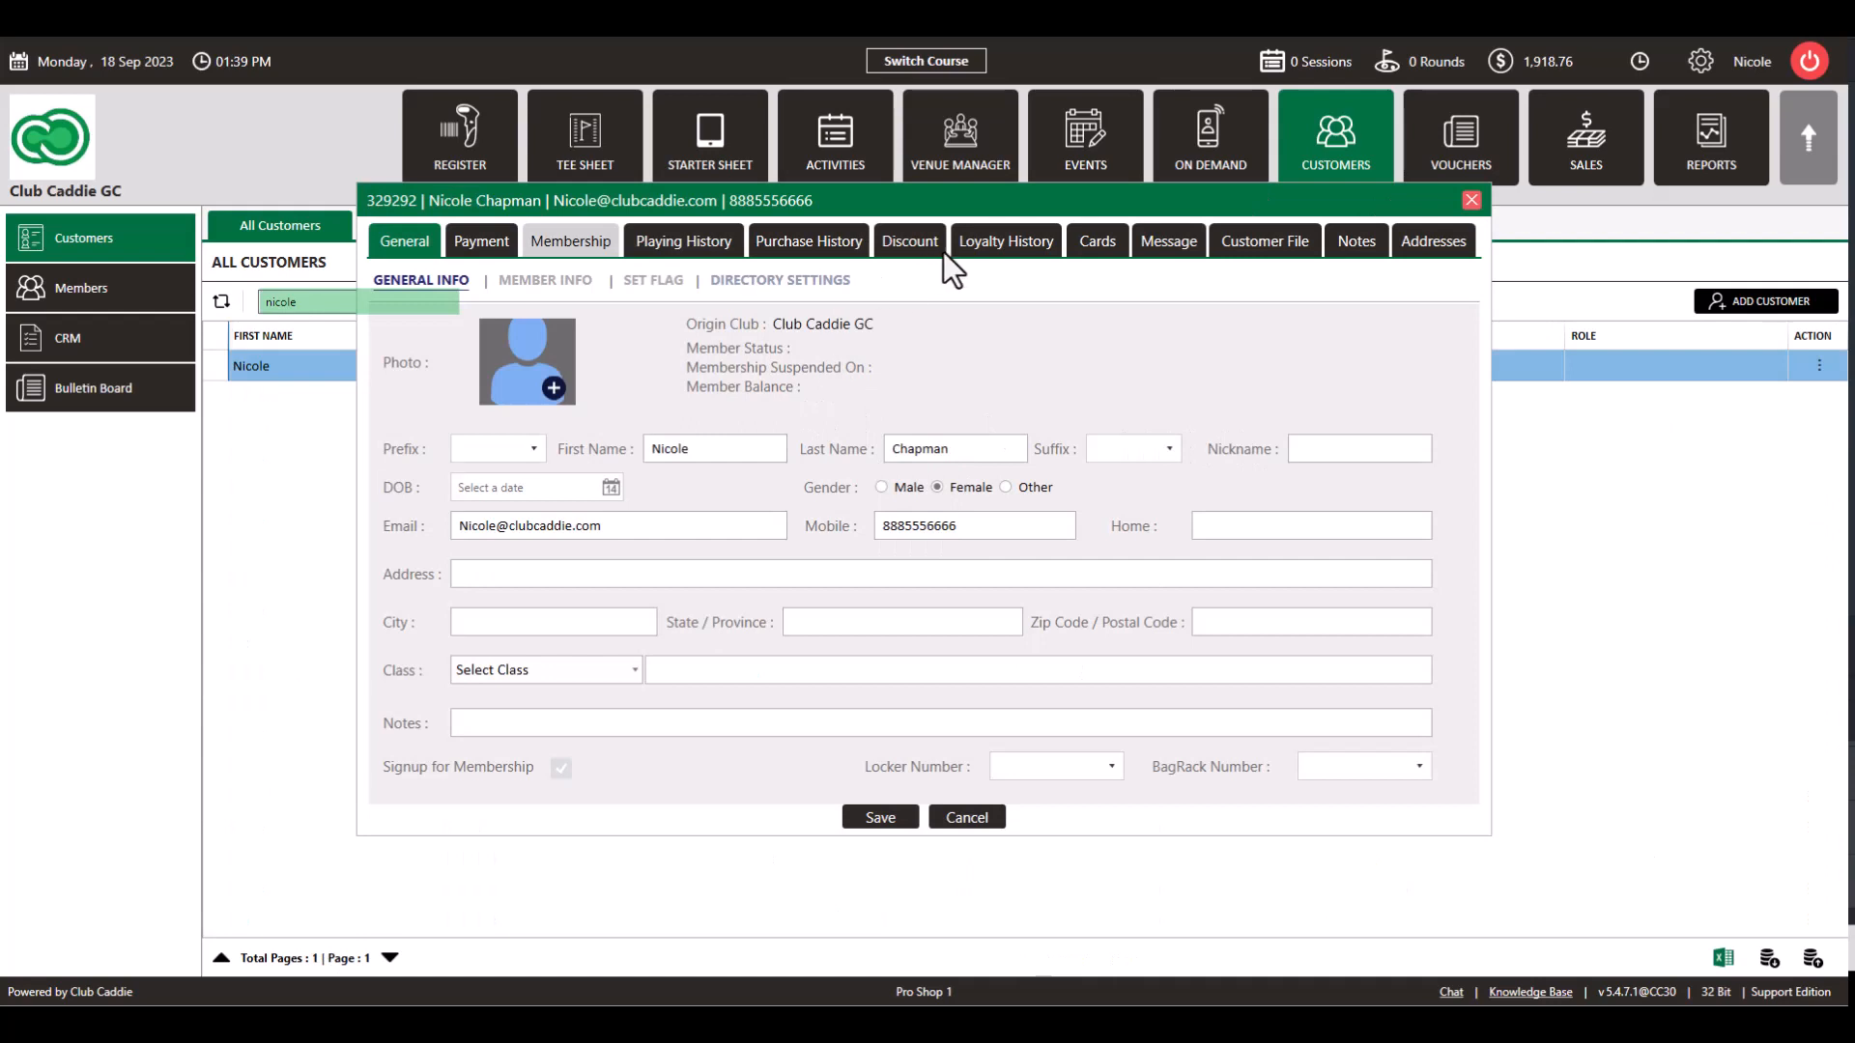
left_click(1098, 241)
left_click(586, 283)
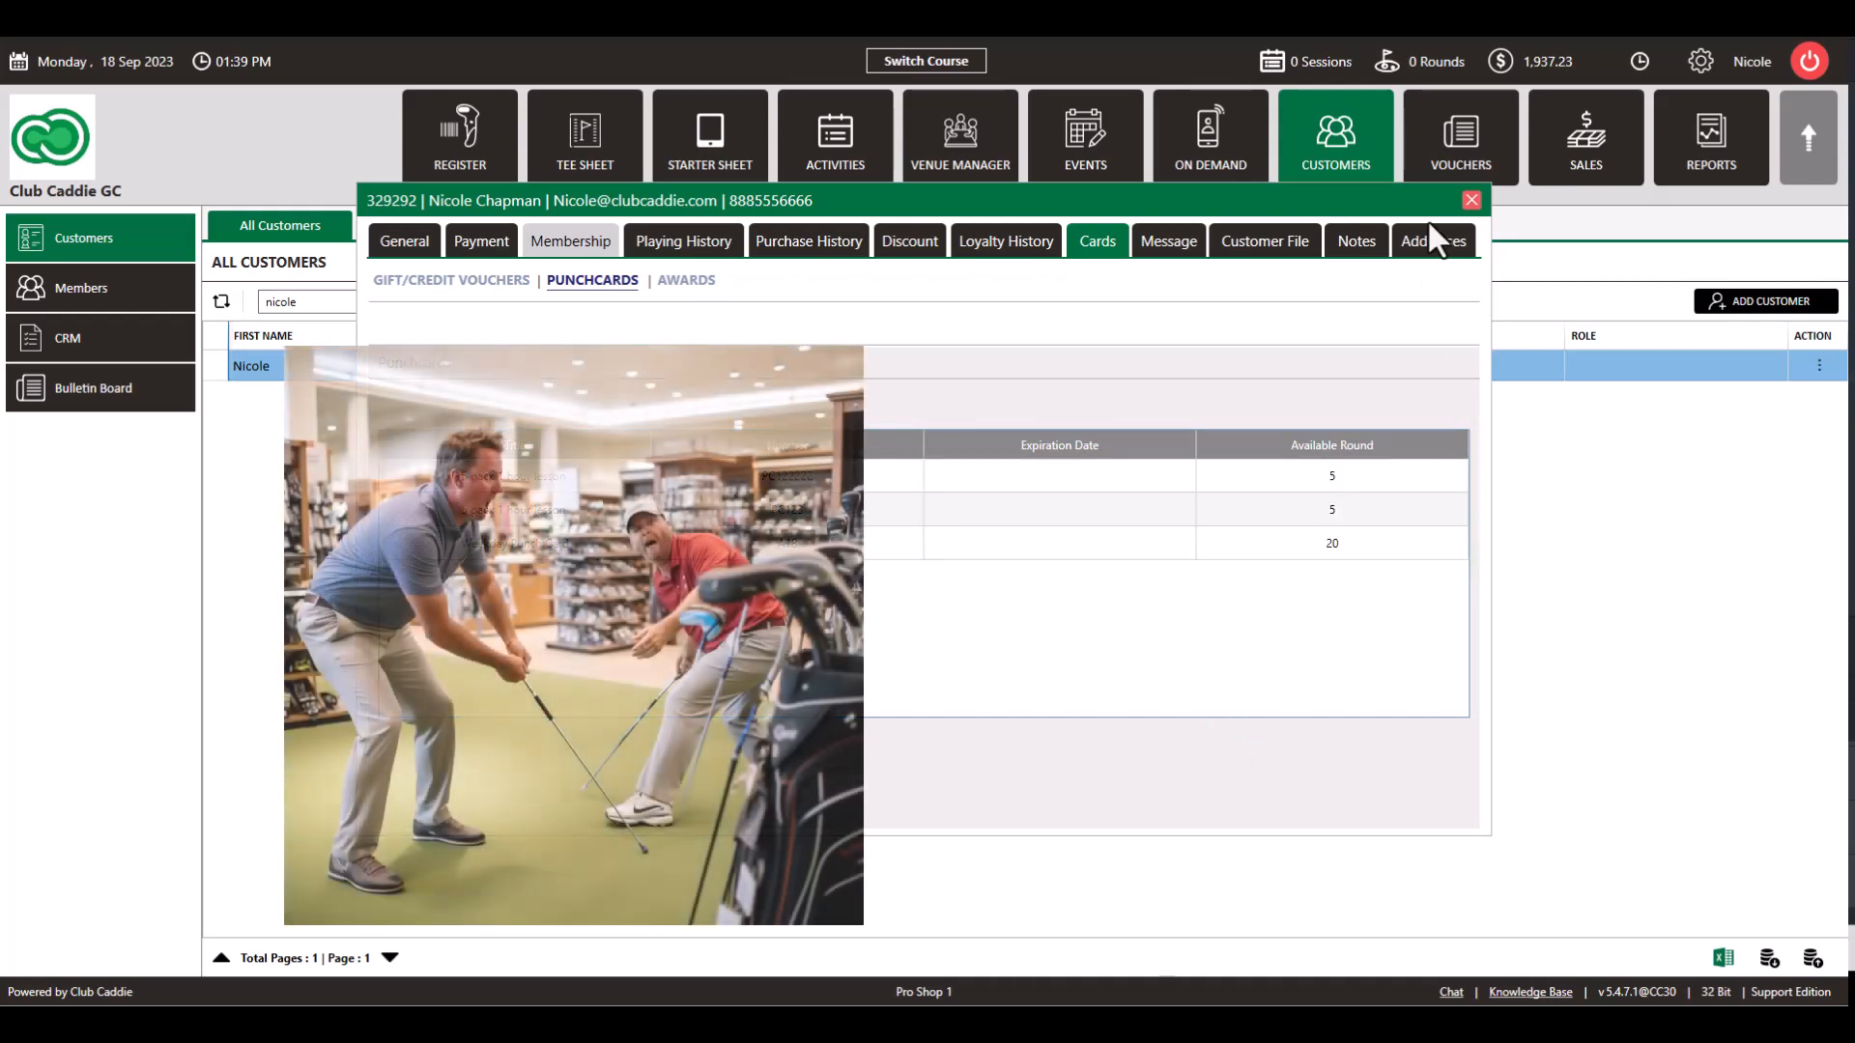
left_click(1471, 200)
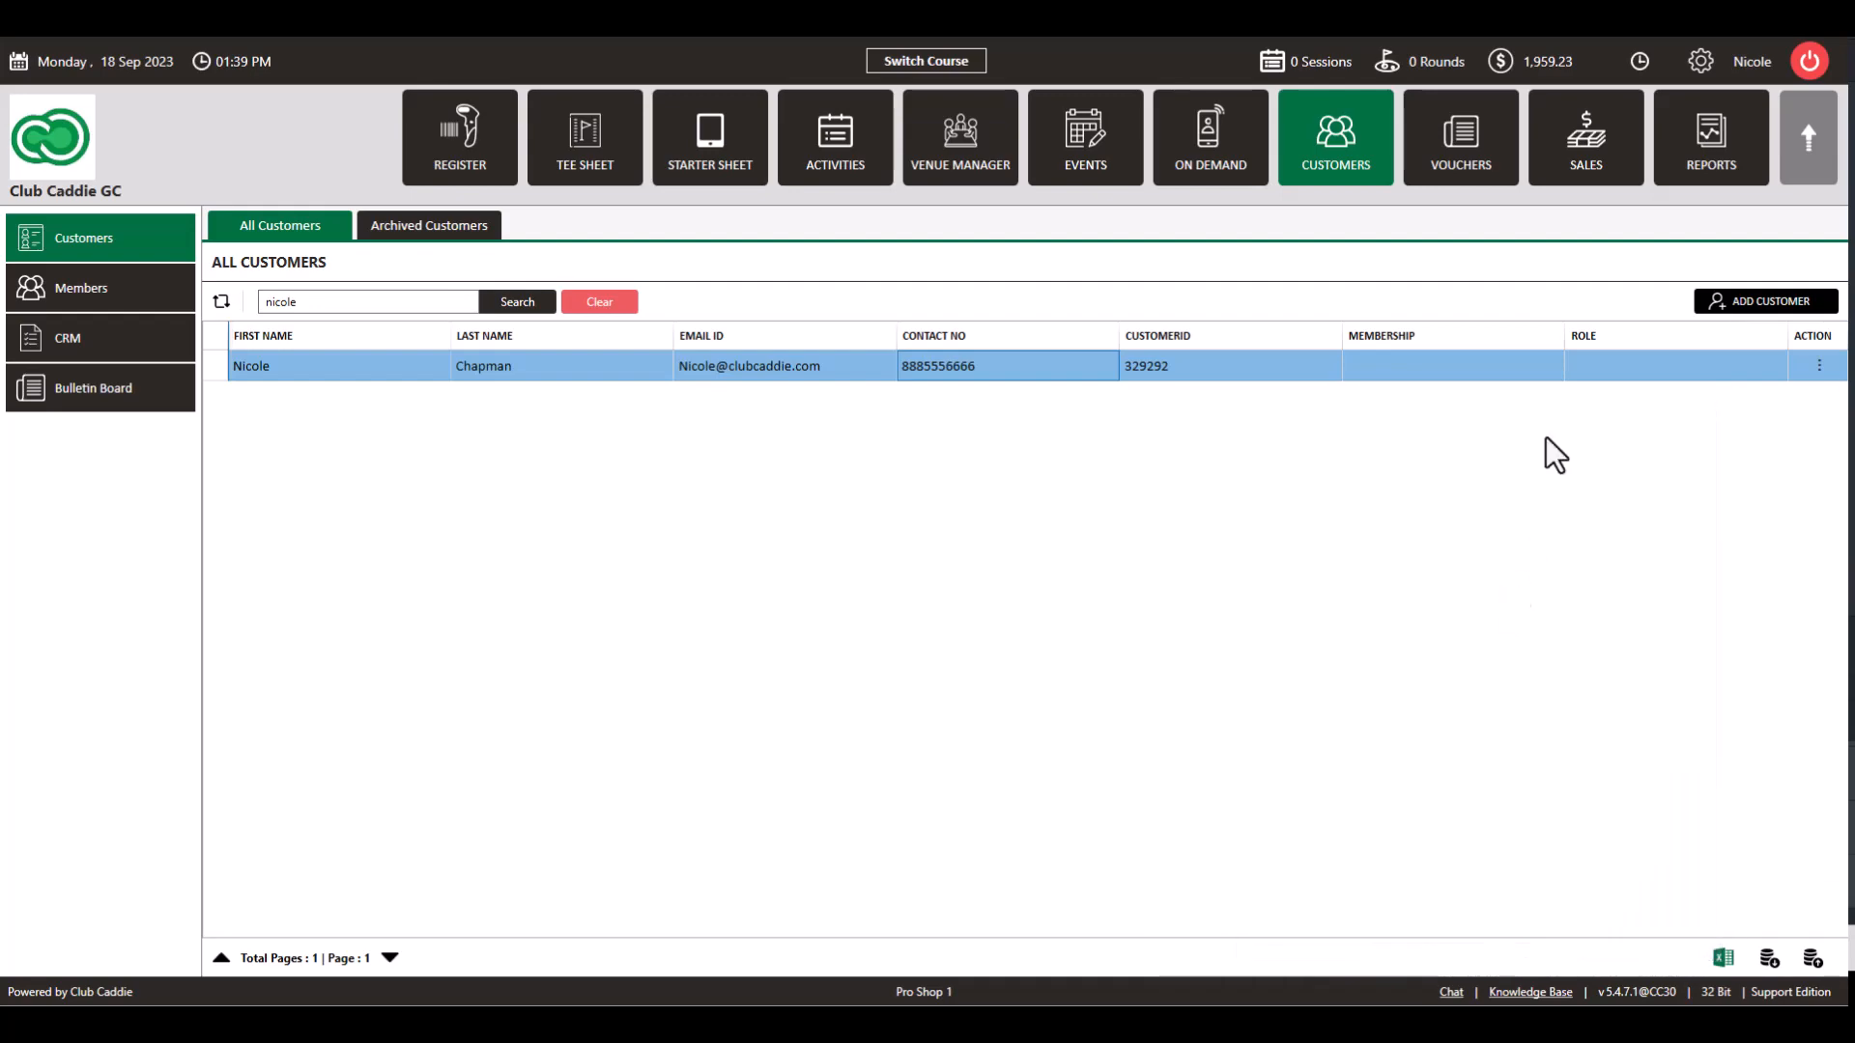
left_click(1698, 64)
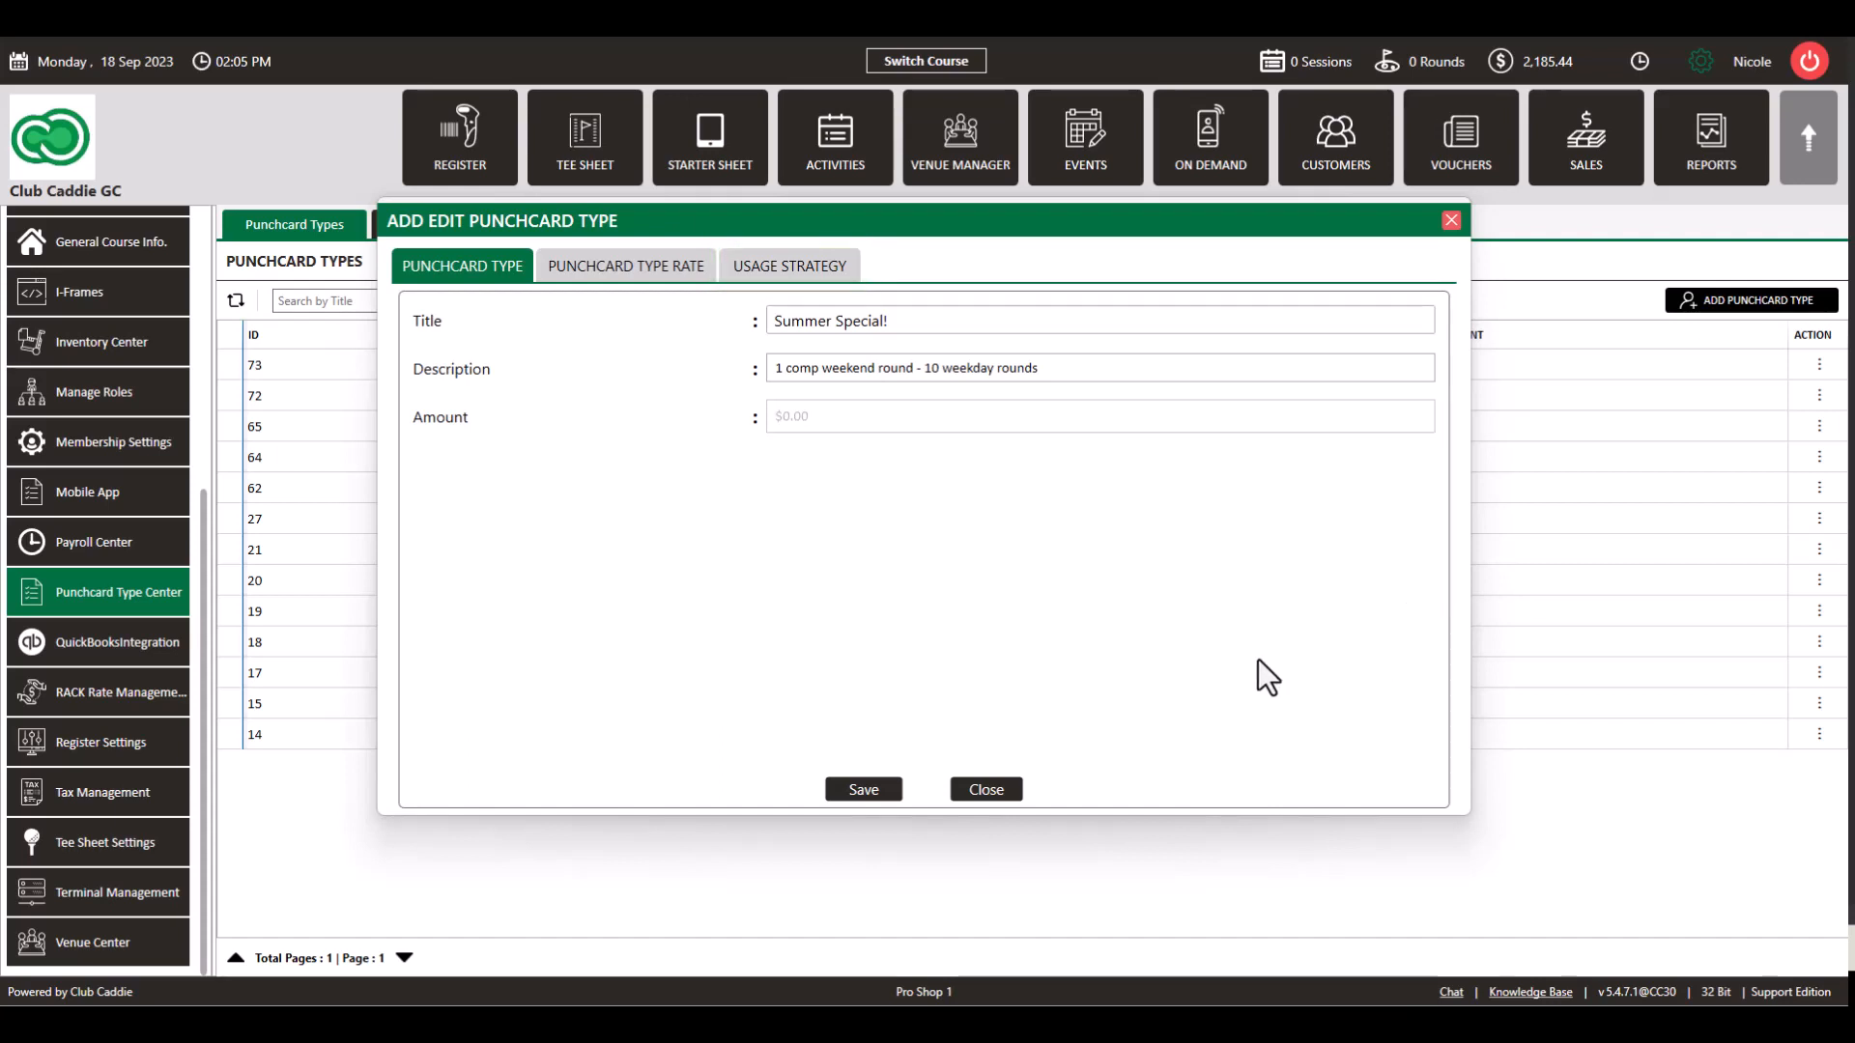
Step: Save the 'Summer Special!' punchcard type described as '1 comp weekend round - 10 weekday rounds'
left_click(786, 371)
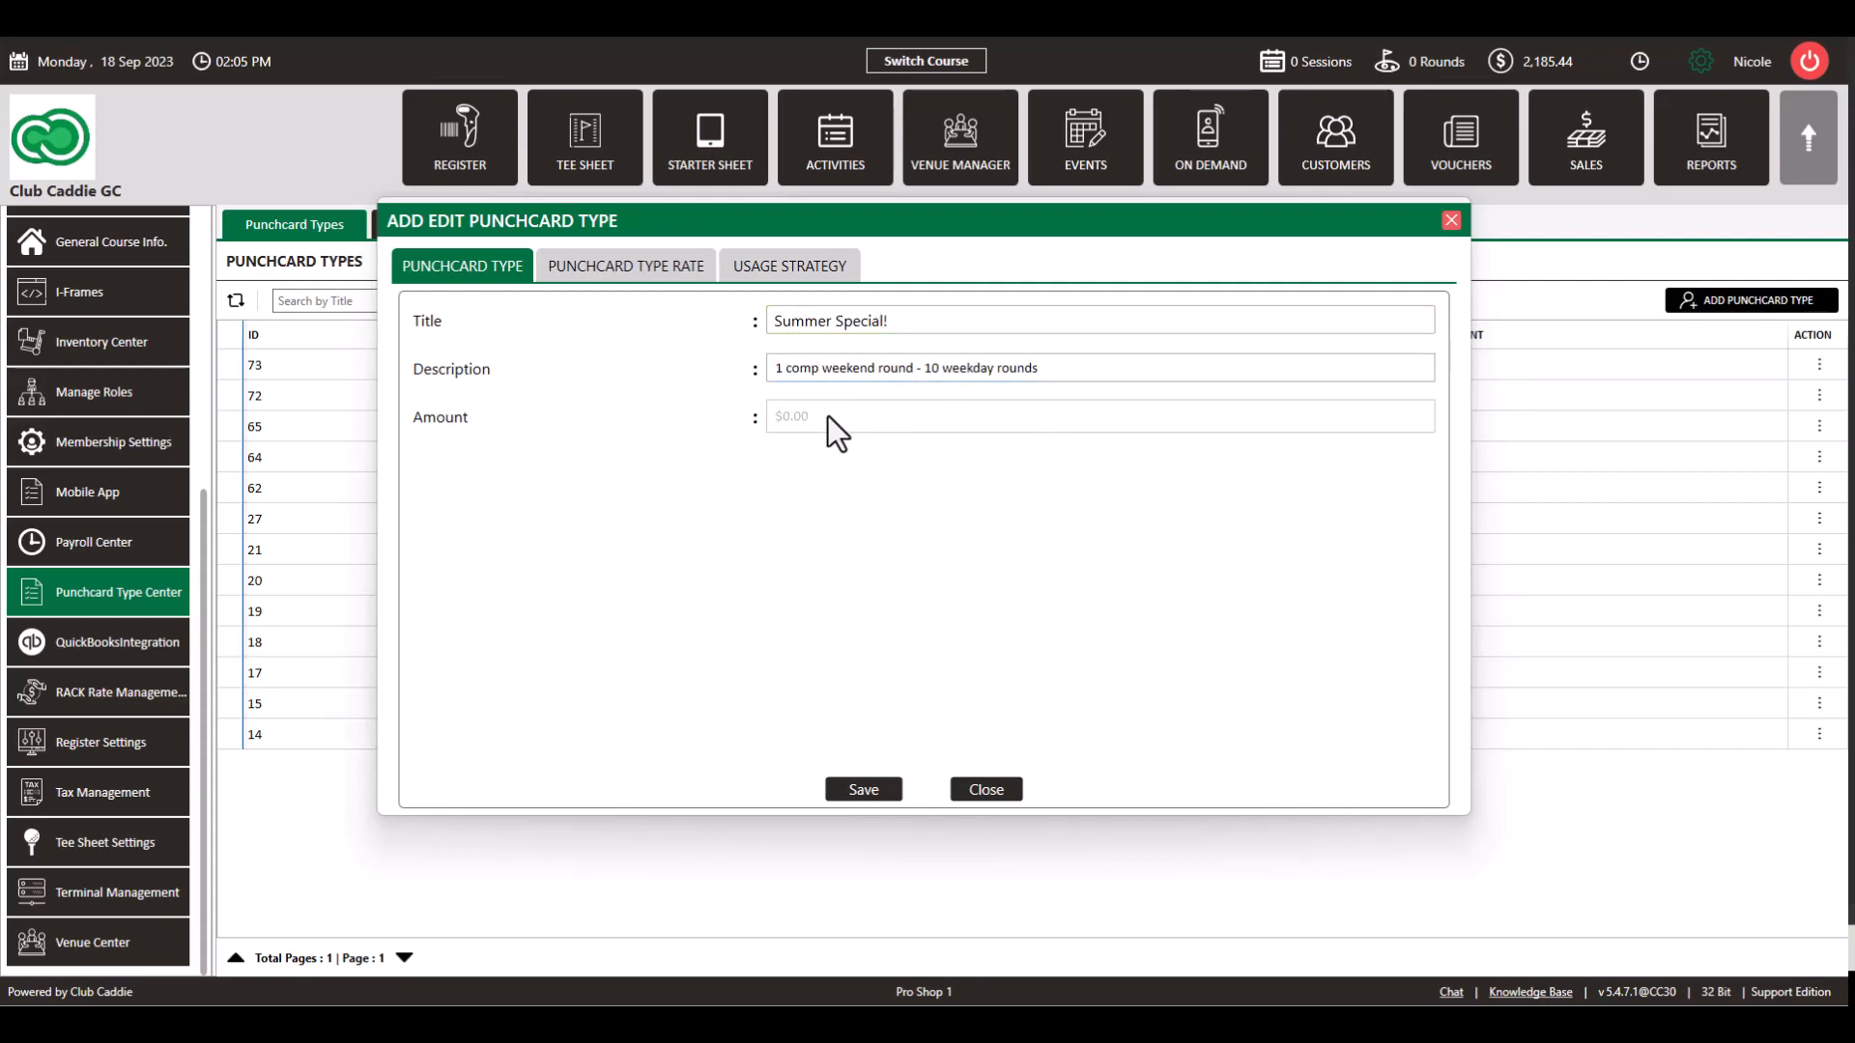
left_click(852, 790)
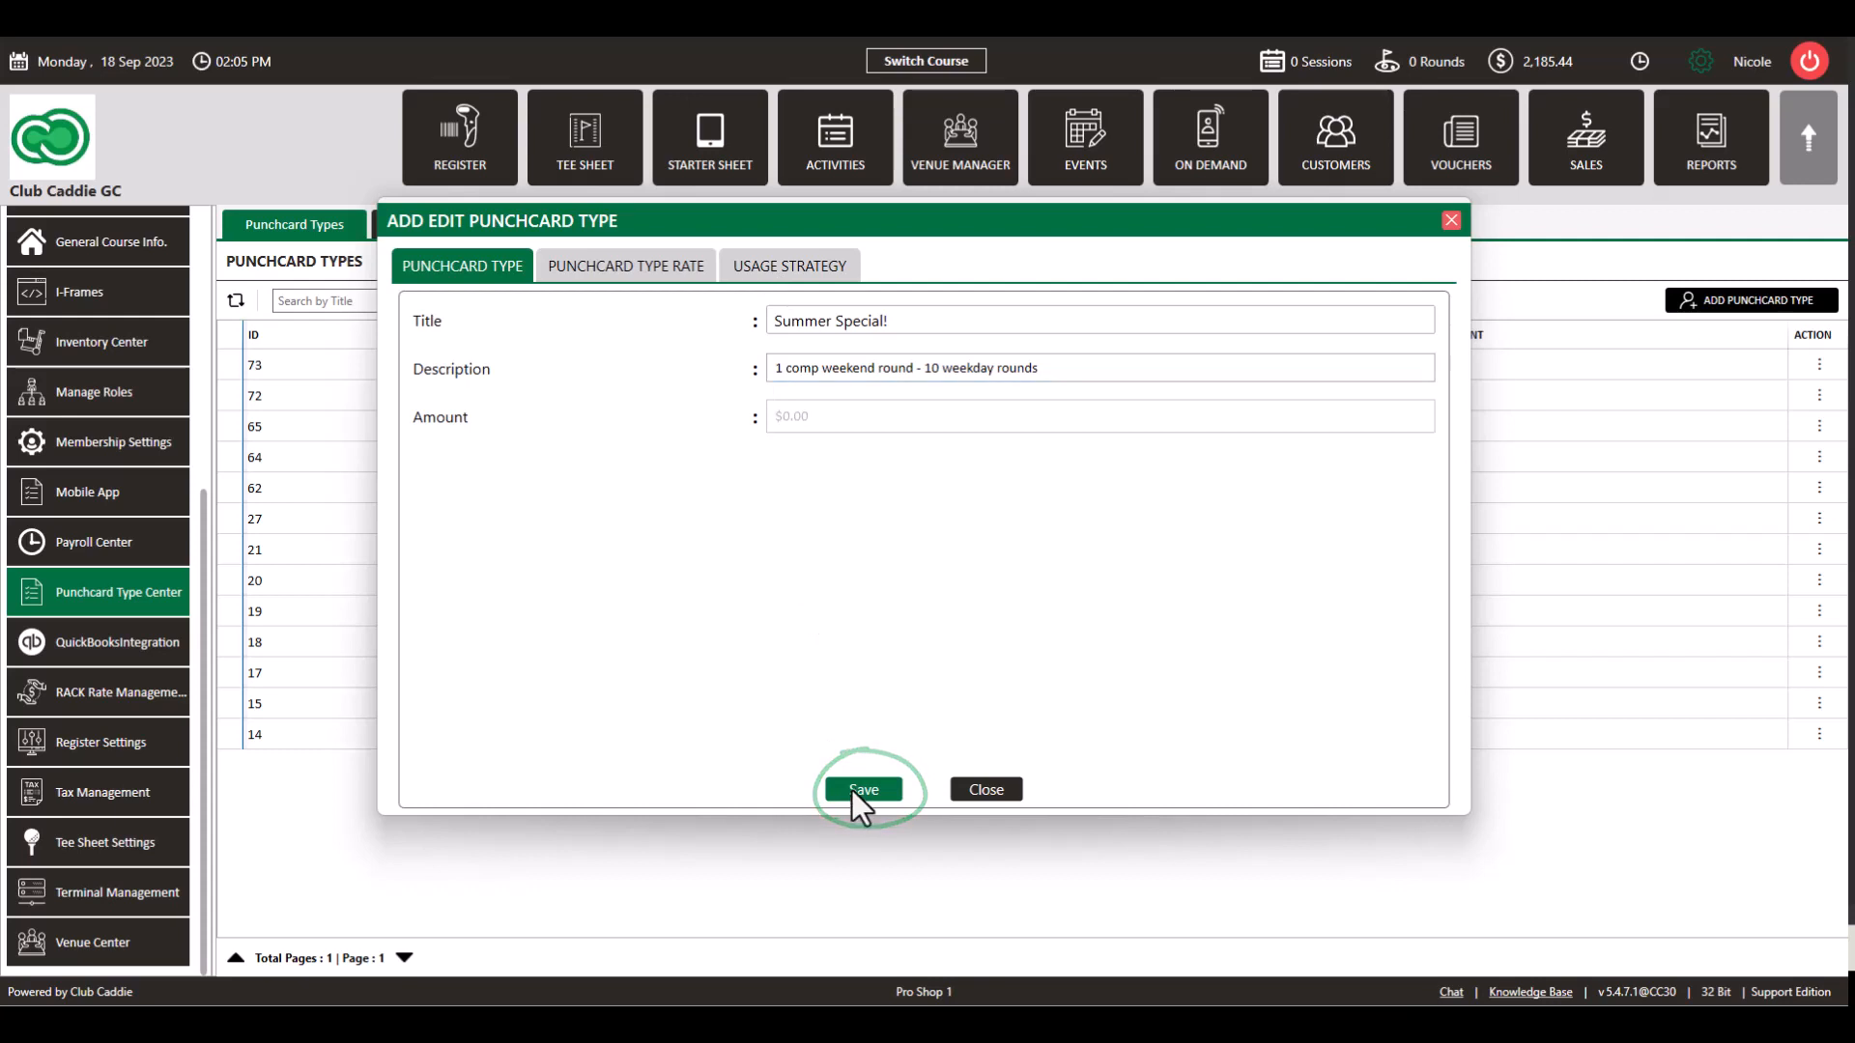
left_click(795, 263)
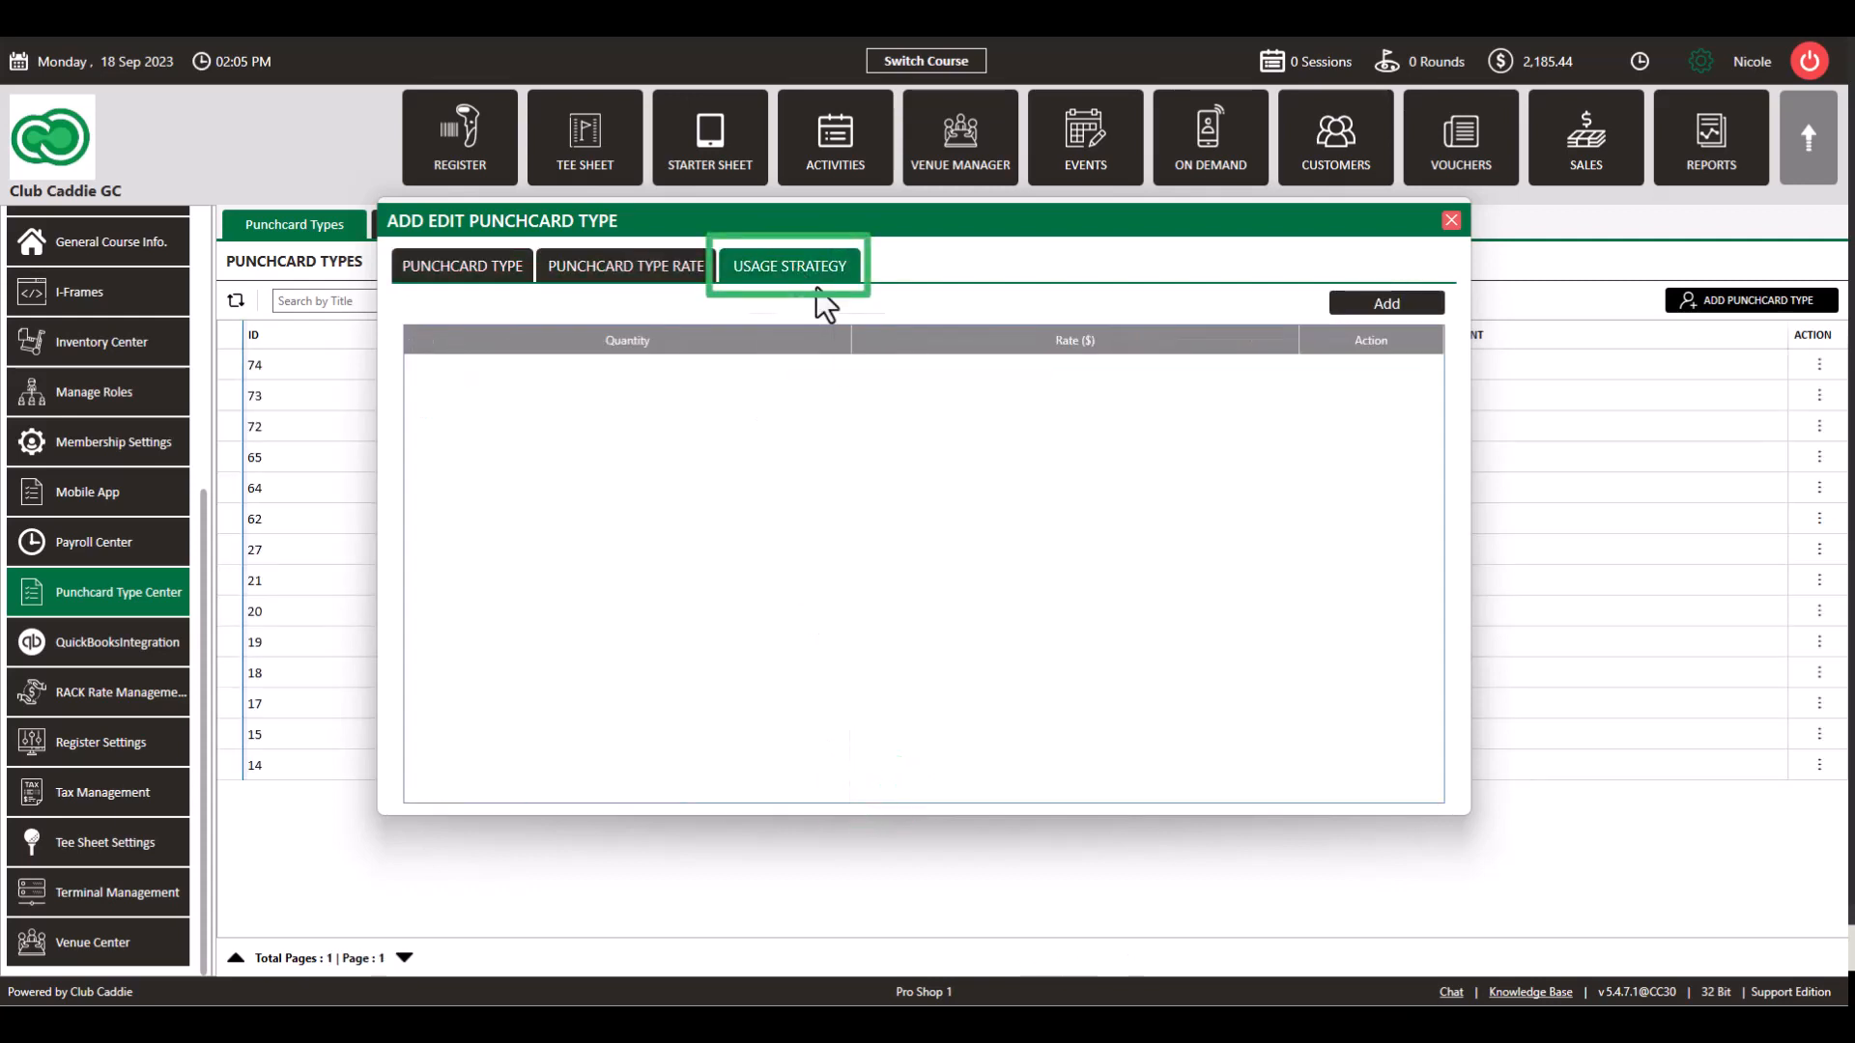
Step: Add a usage strategy tier with quantity 1 and a $0.00 rate
left_click(1351, 302)
left_click(716, 372)
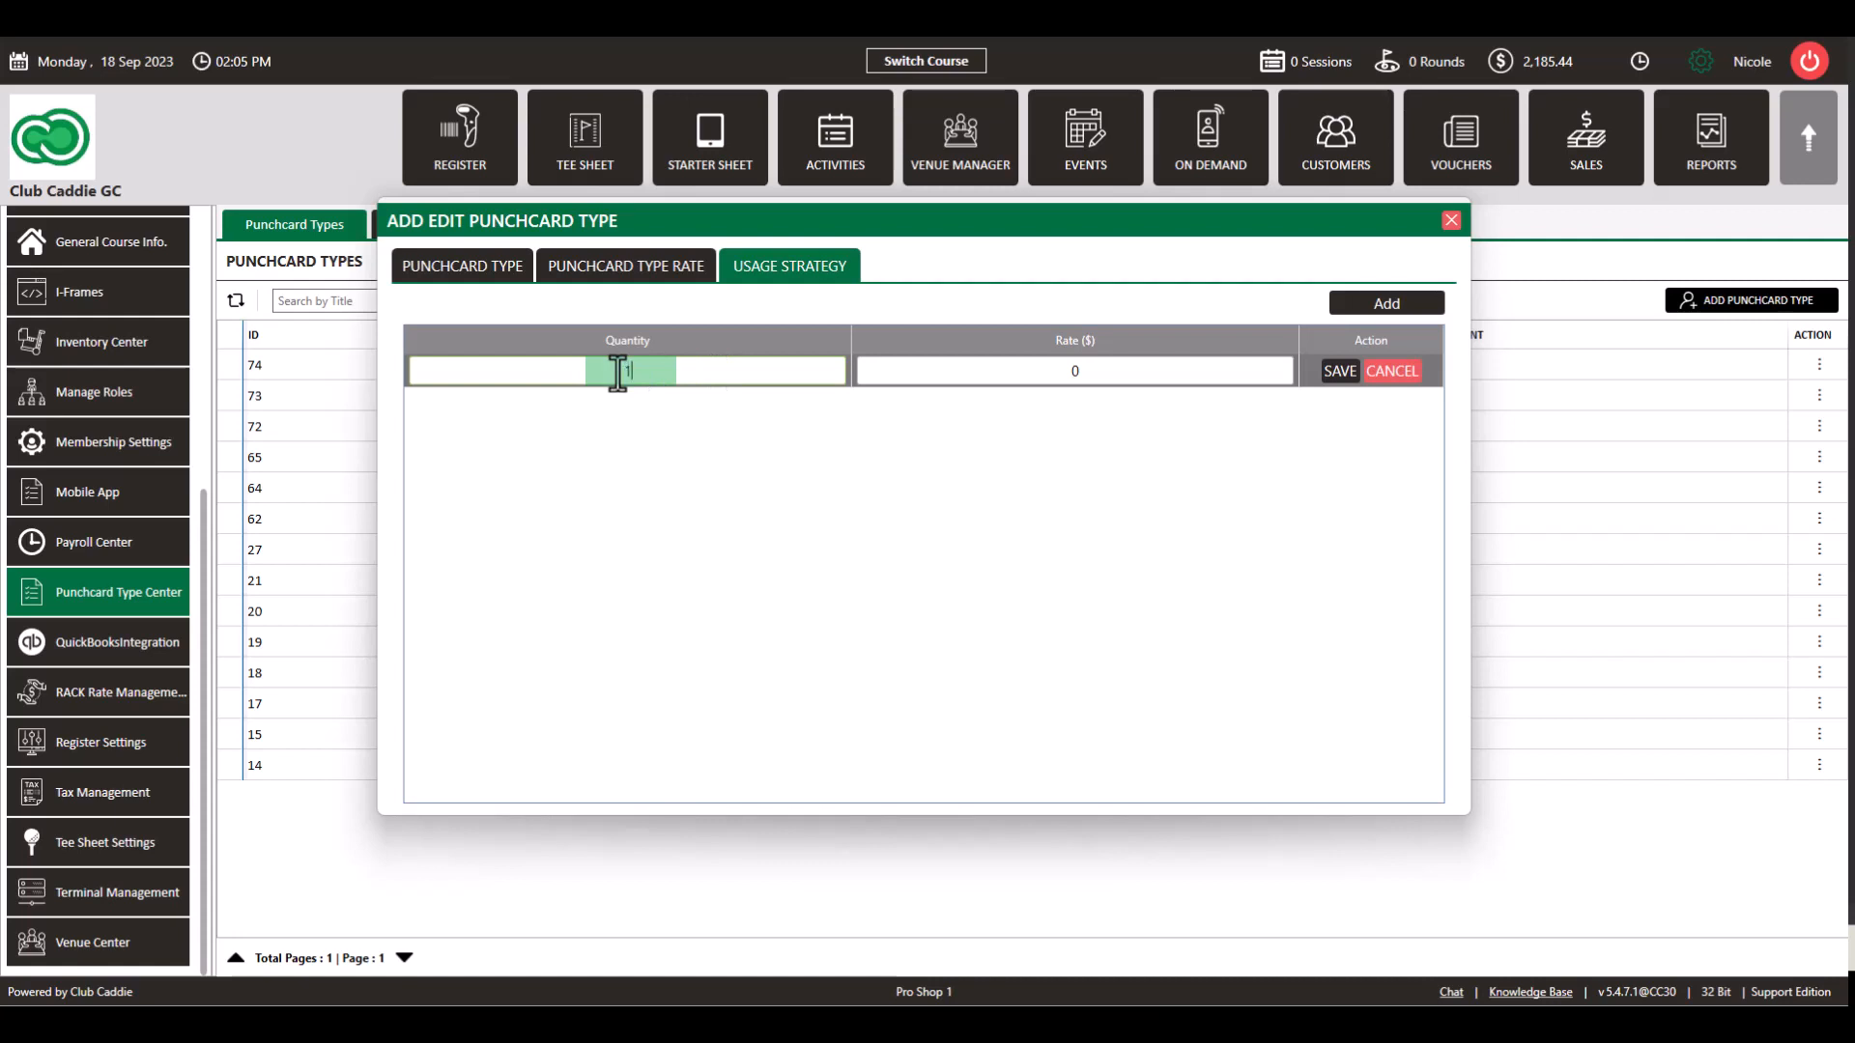
type("1")
left_click(1076, 373)
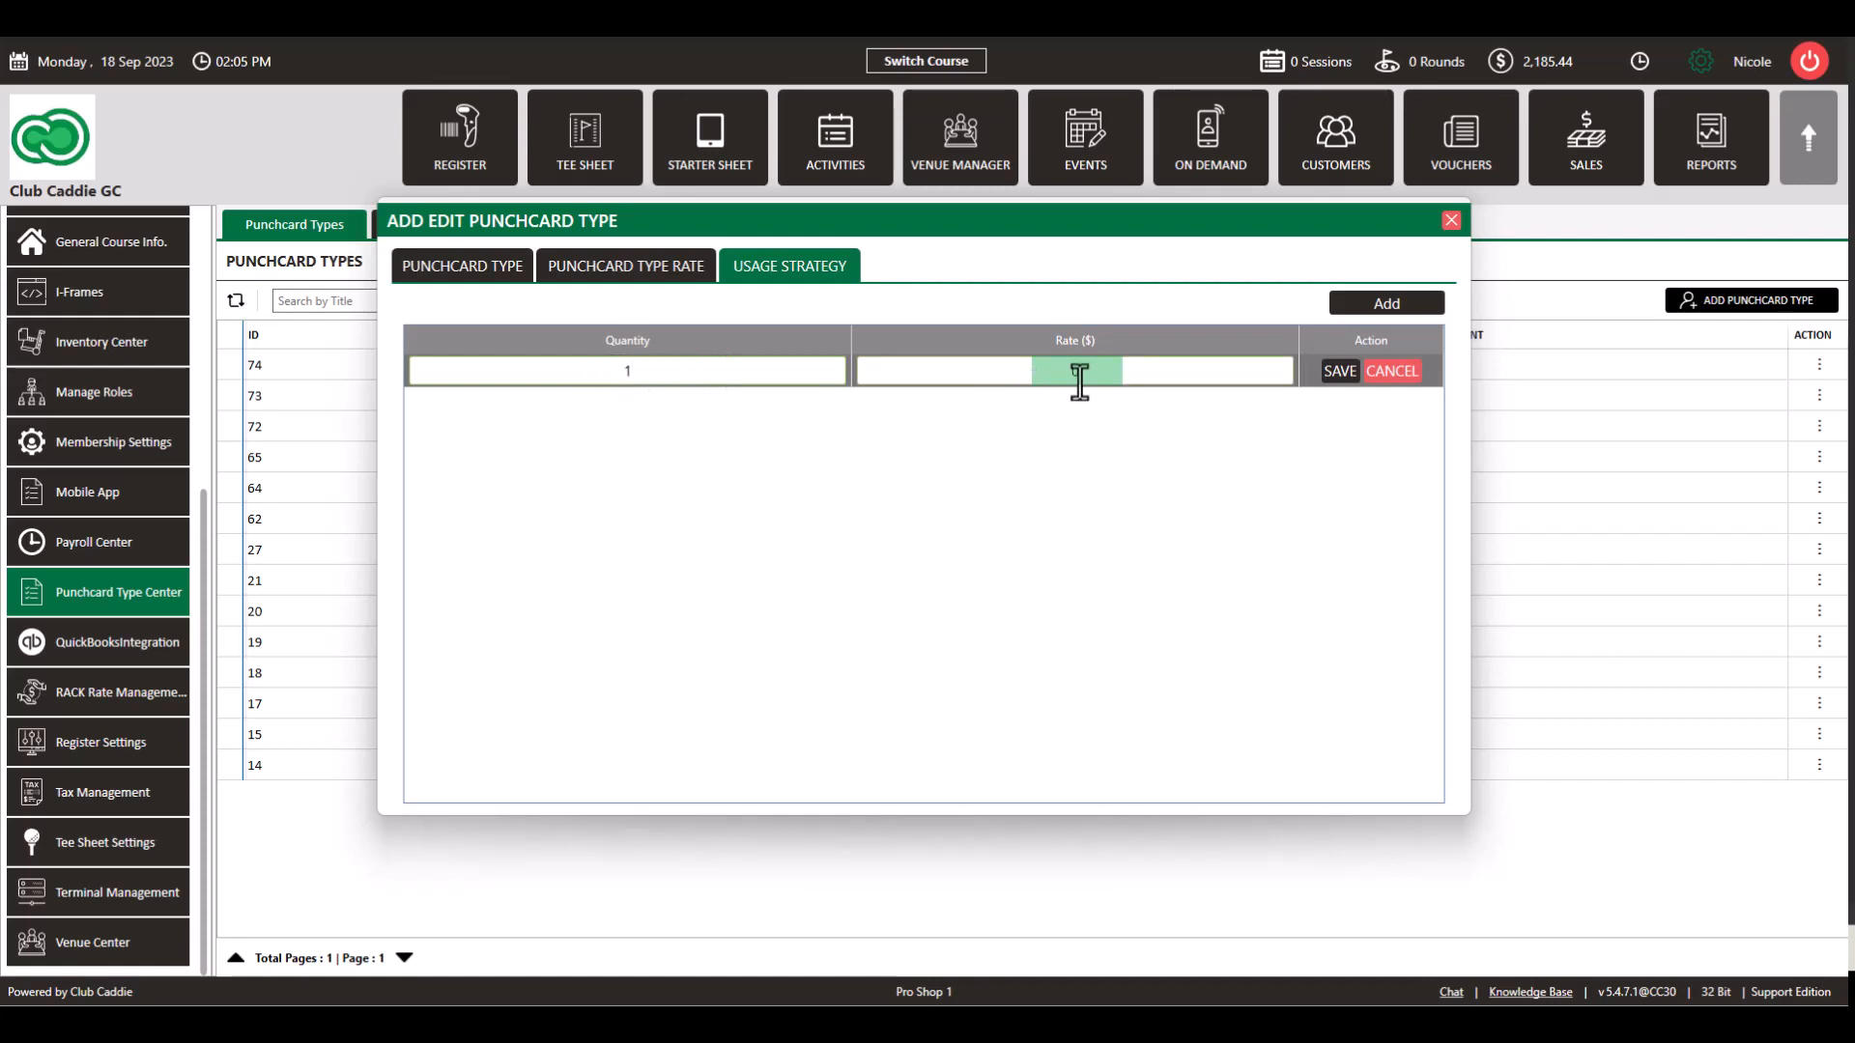
left_click(1348, 372)
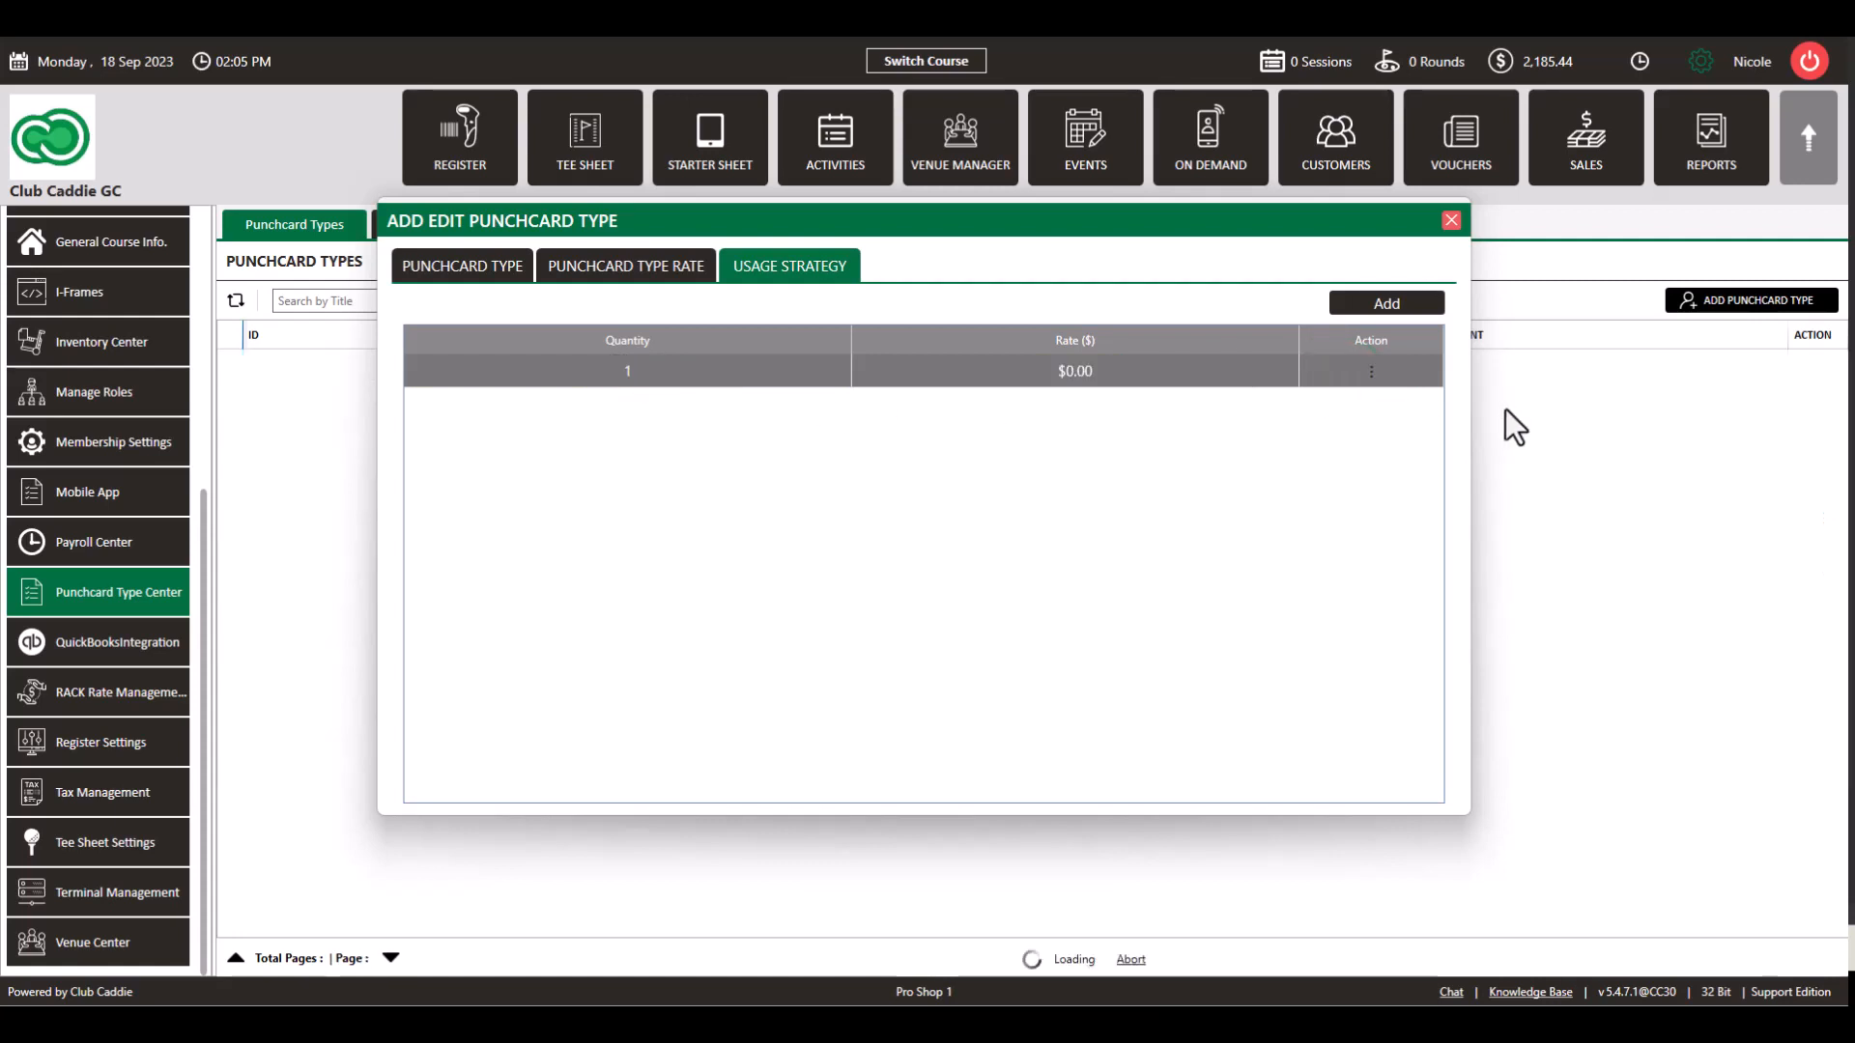
left_click(1371, 373)
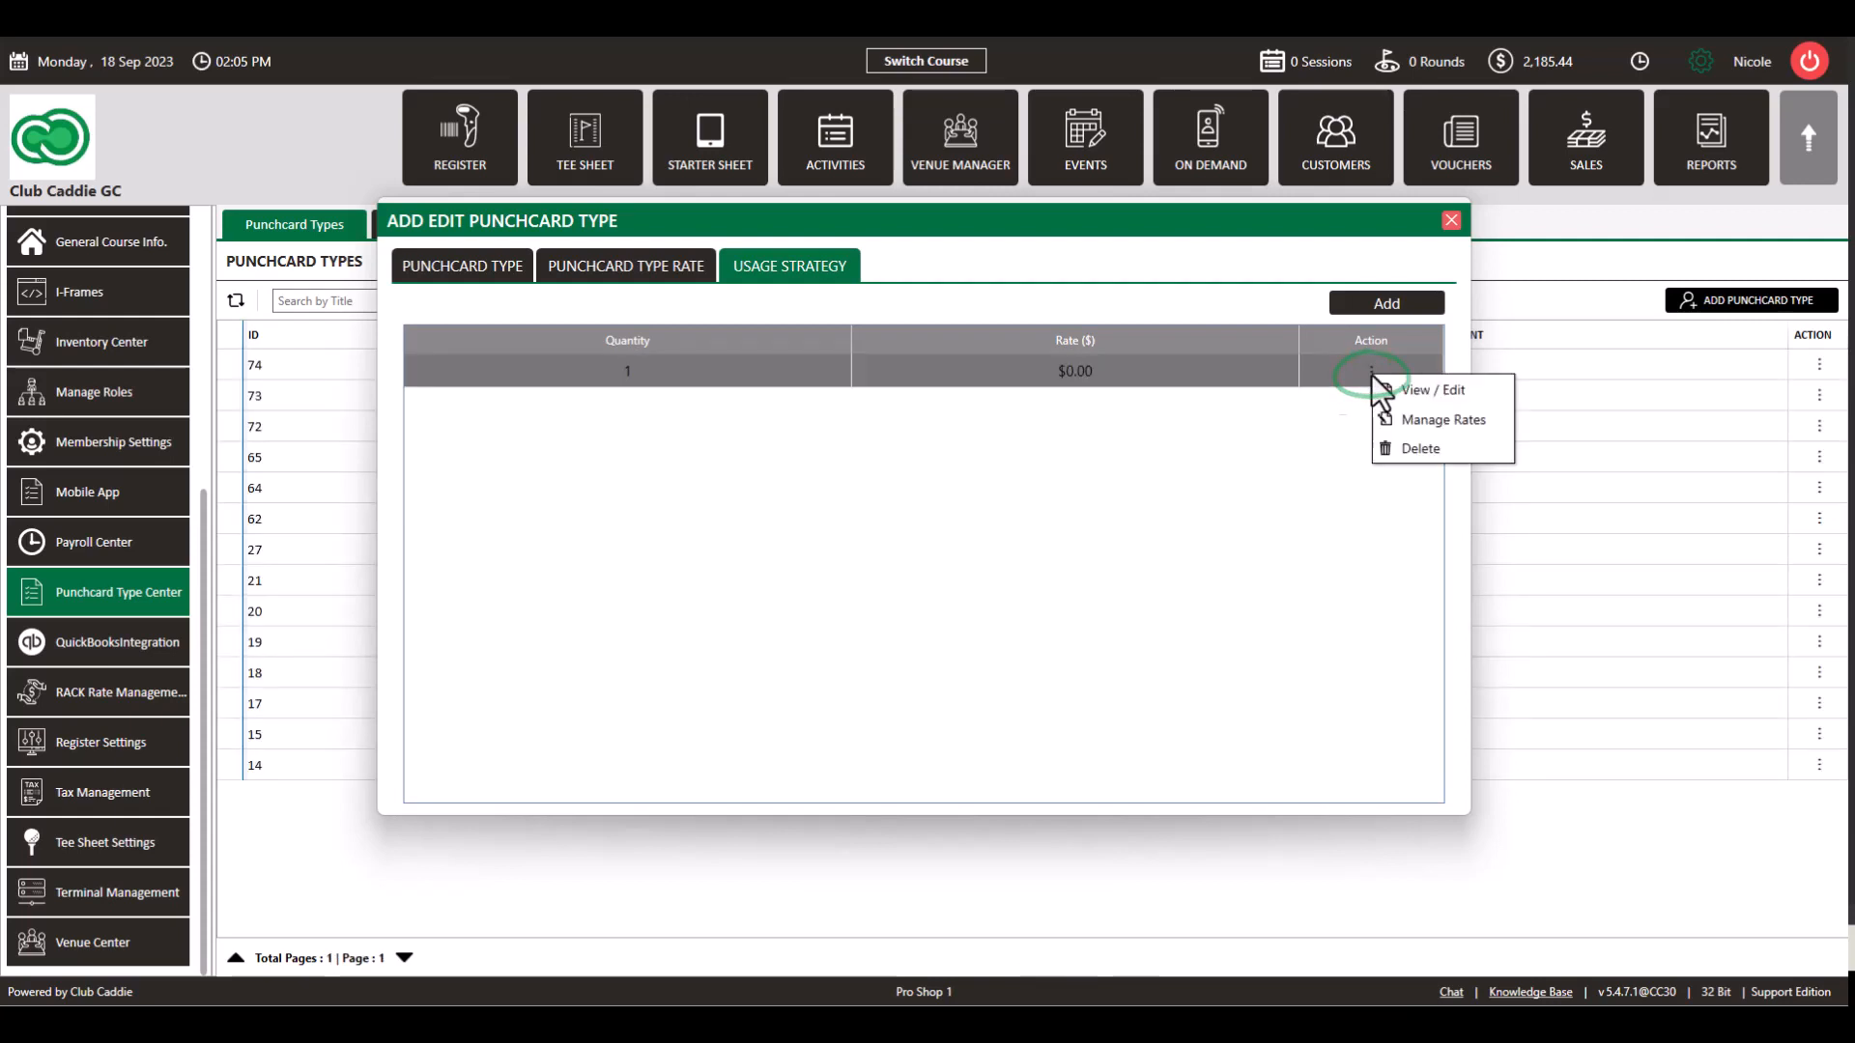
Step: Link the Weekend 18 Holes w/Cart rack rate to the quantity 1 tier and discard the extra row
left_click(1432, 417)
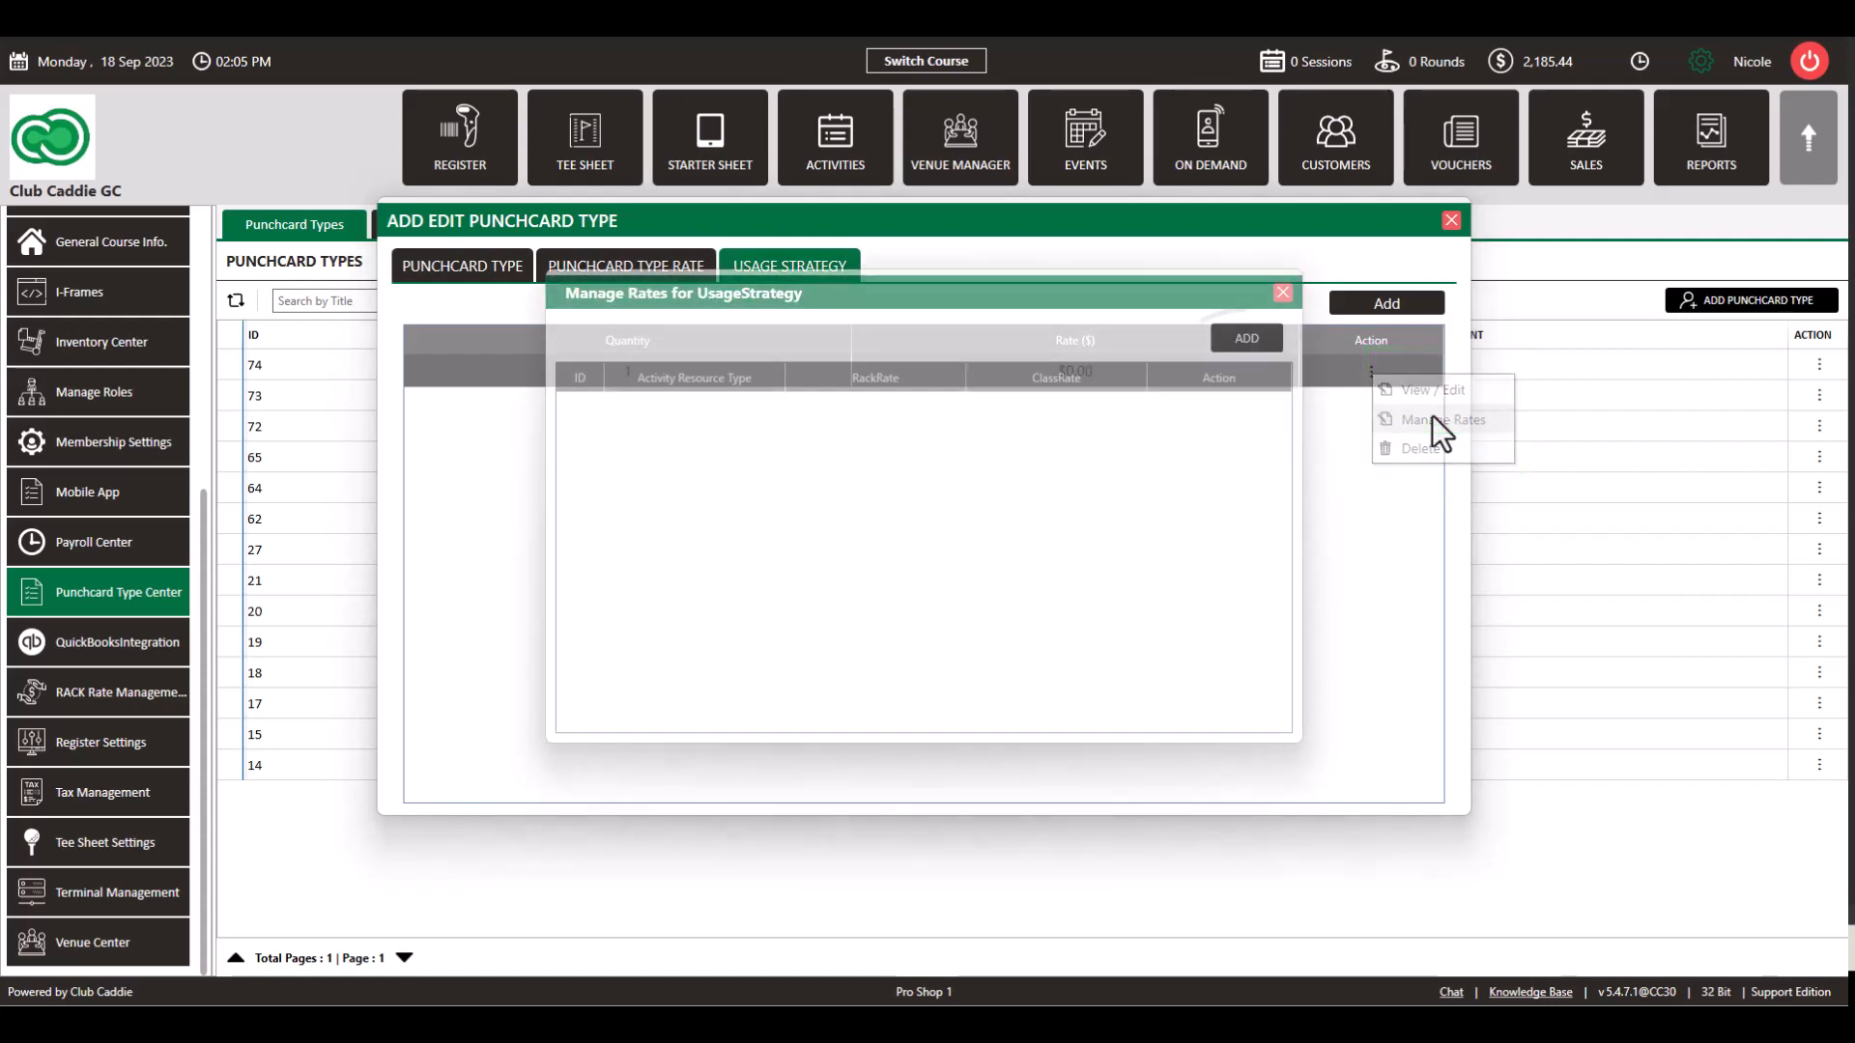
left_click(1262, 342)
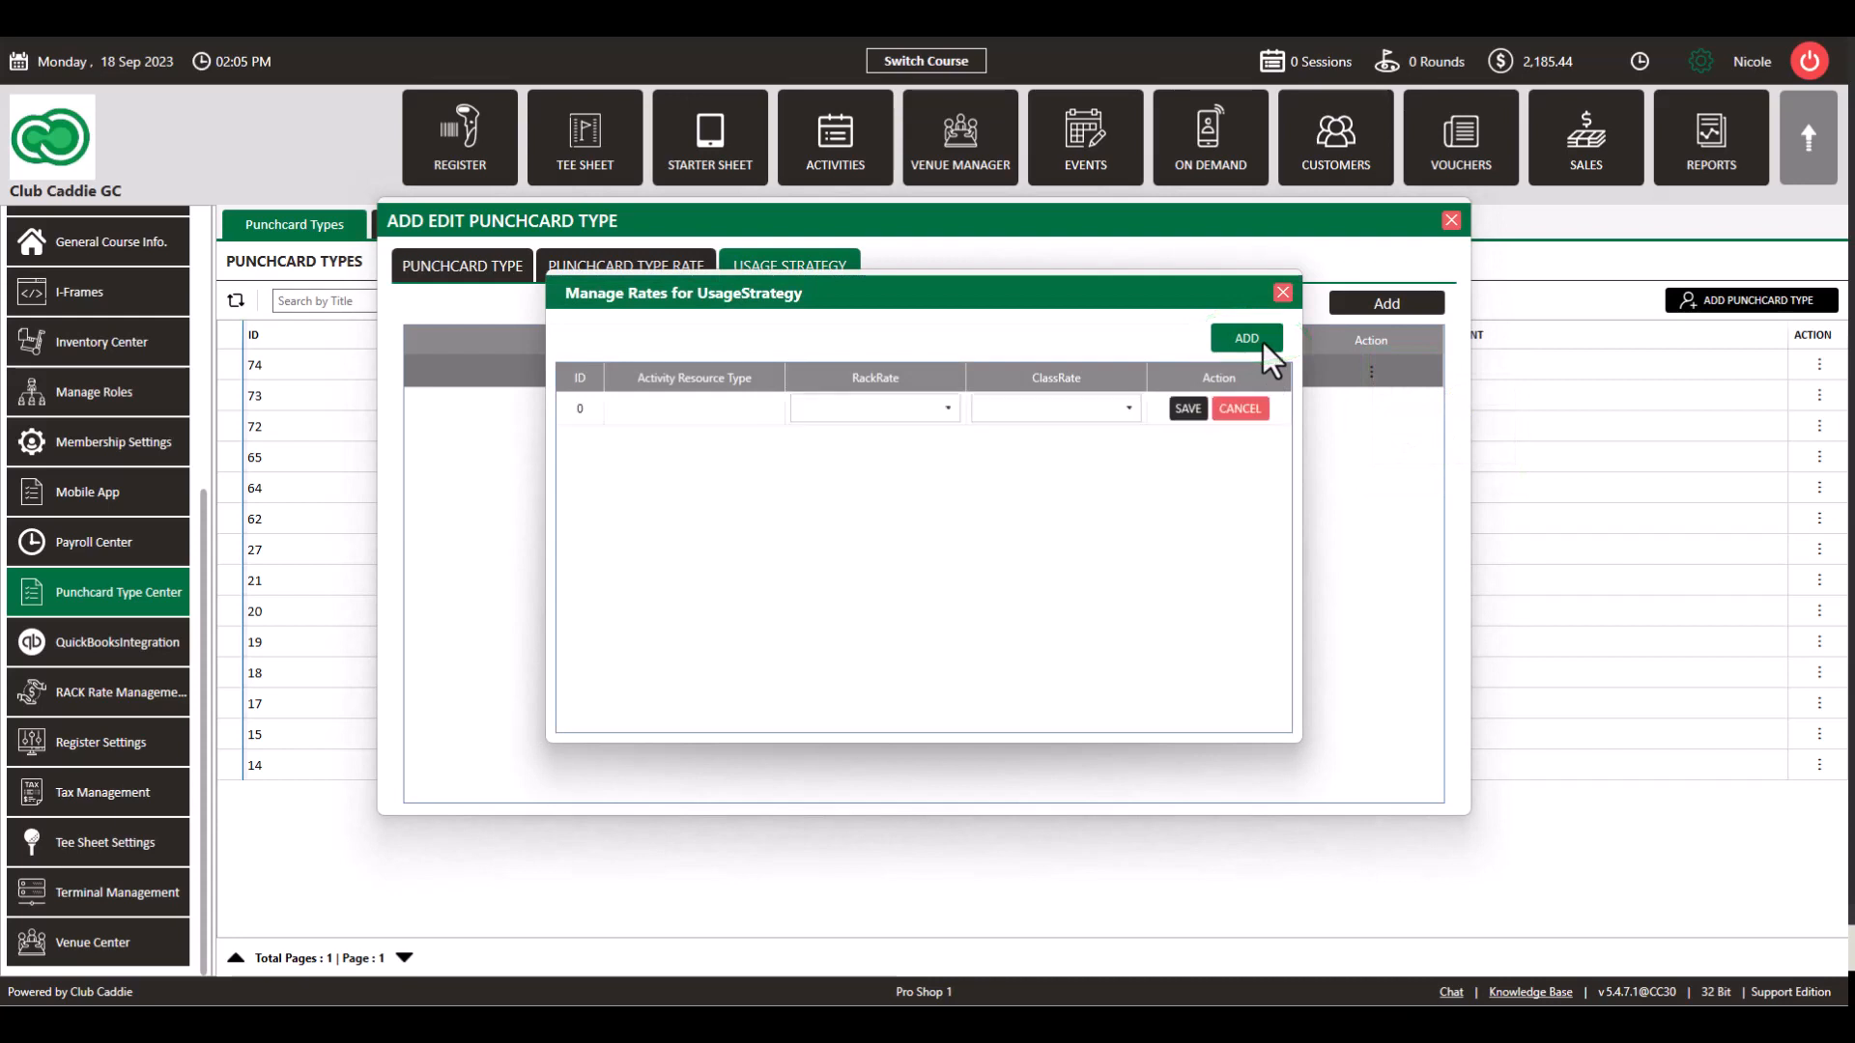
left_click(953, 412)
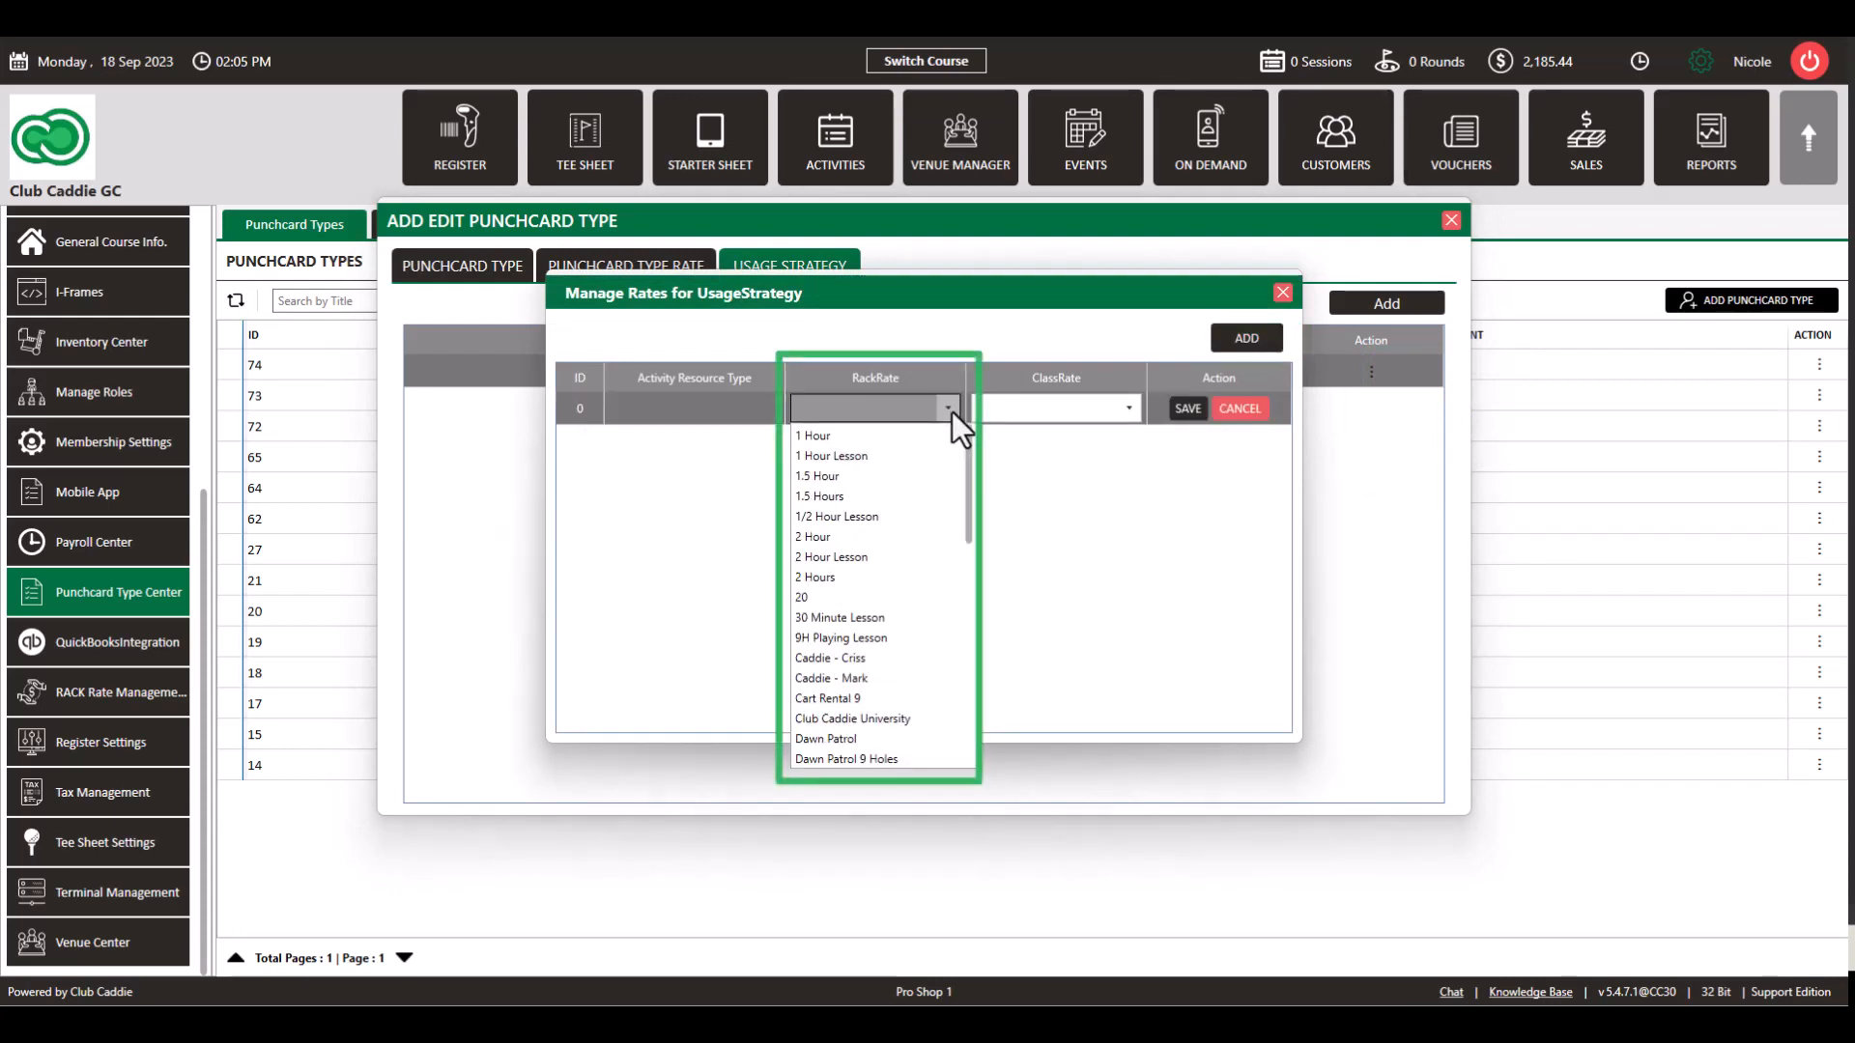
key("Down")
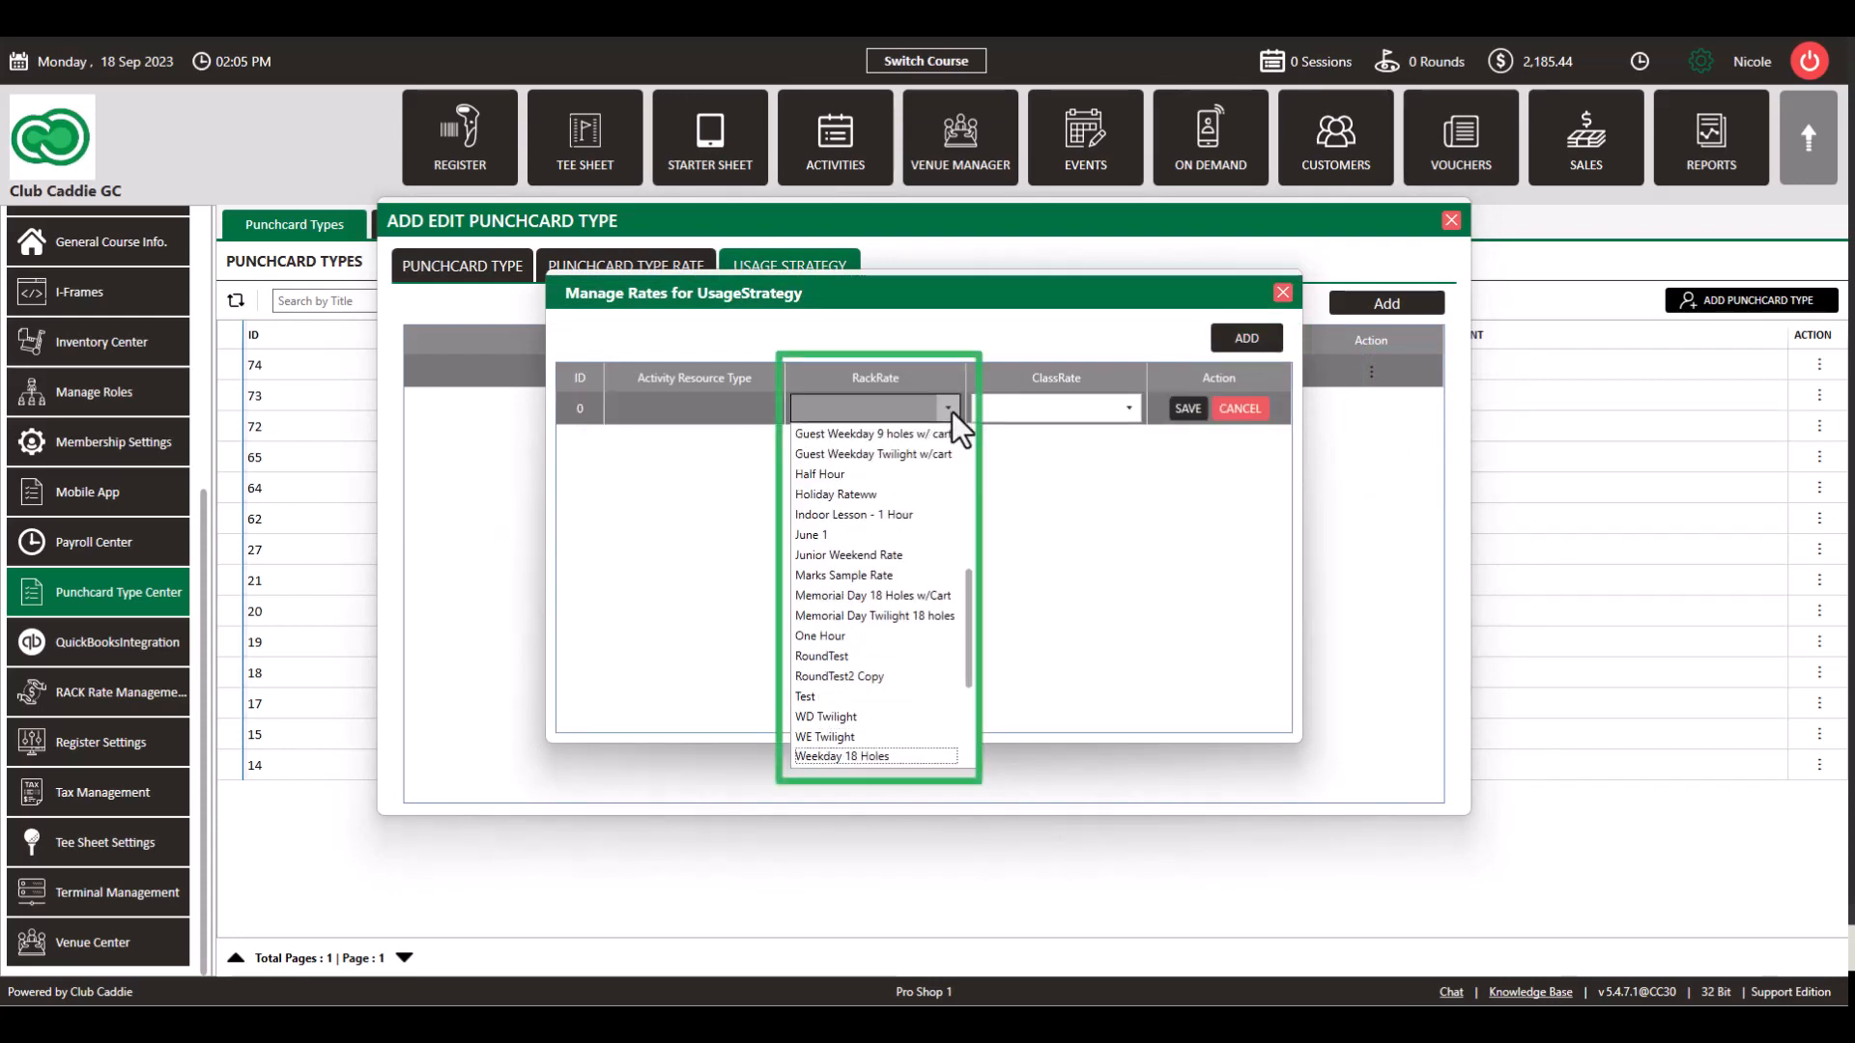
key("e")
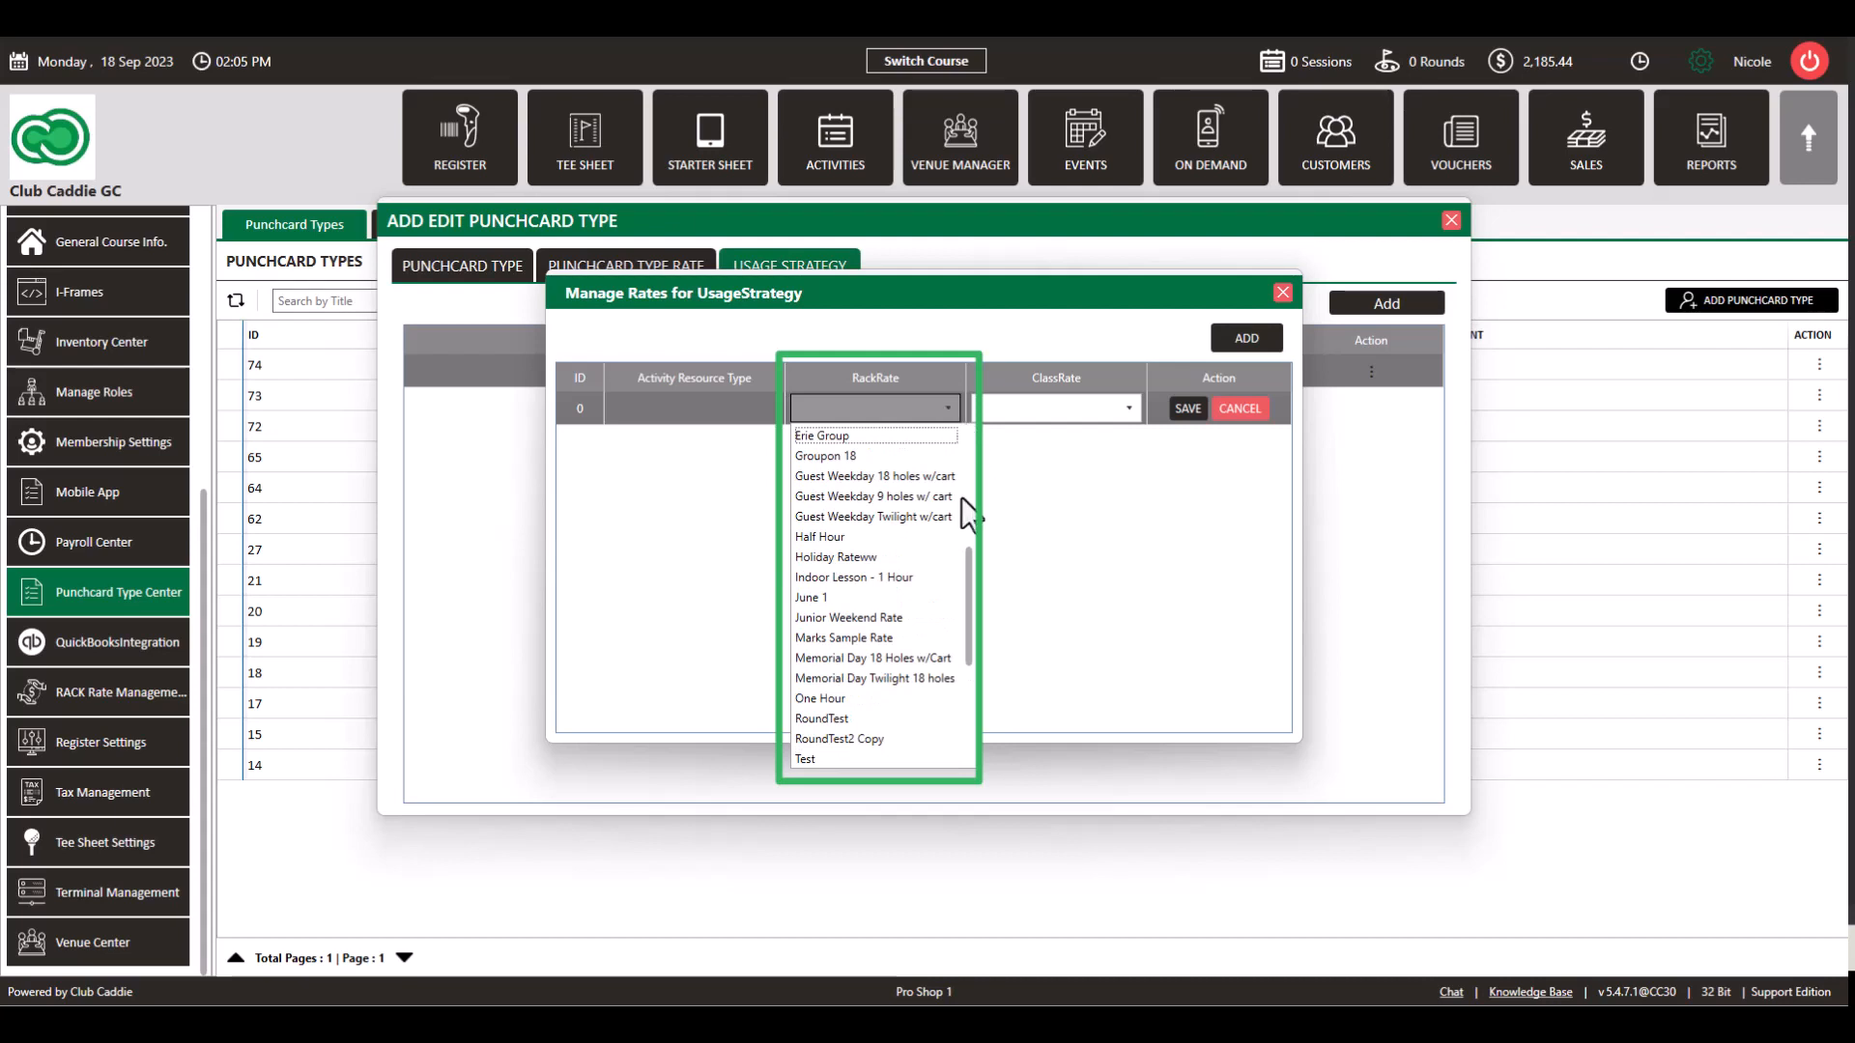
scroll(885, 624, "up", 3)
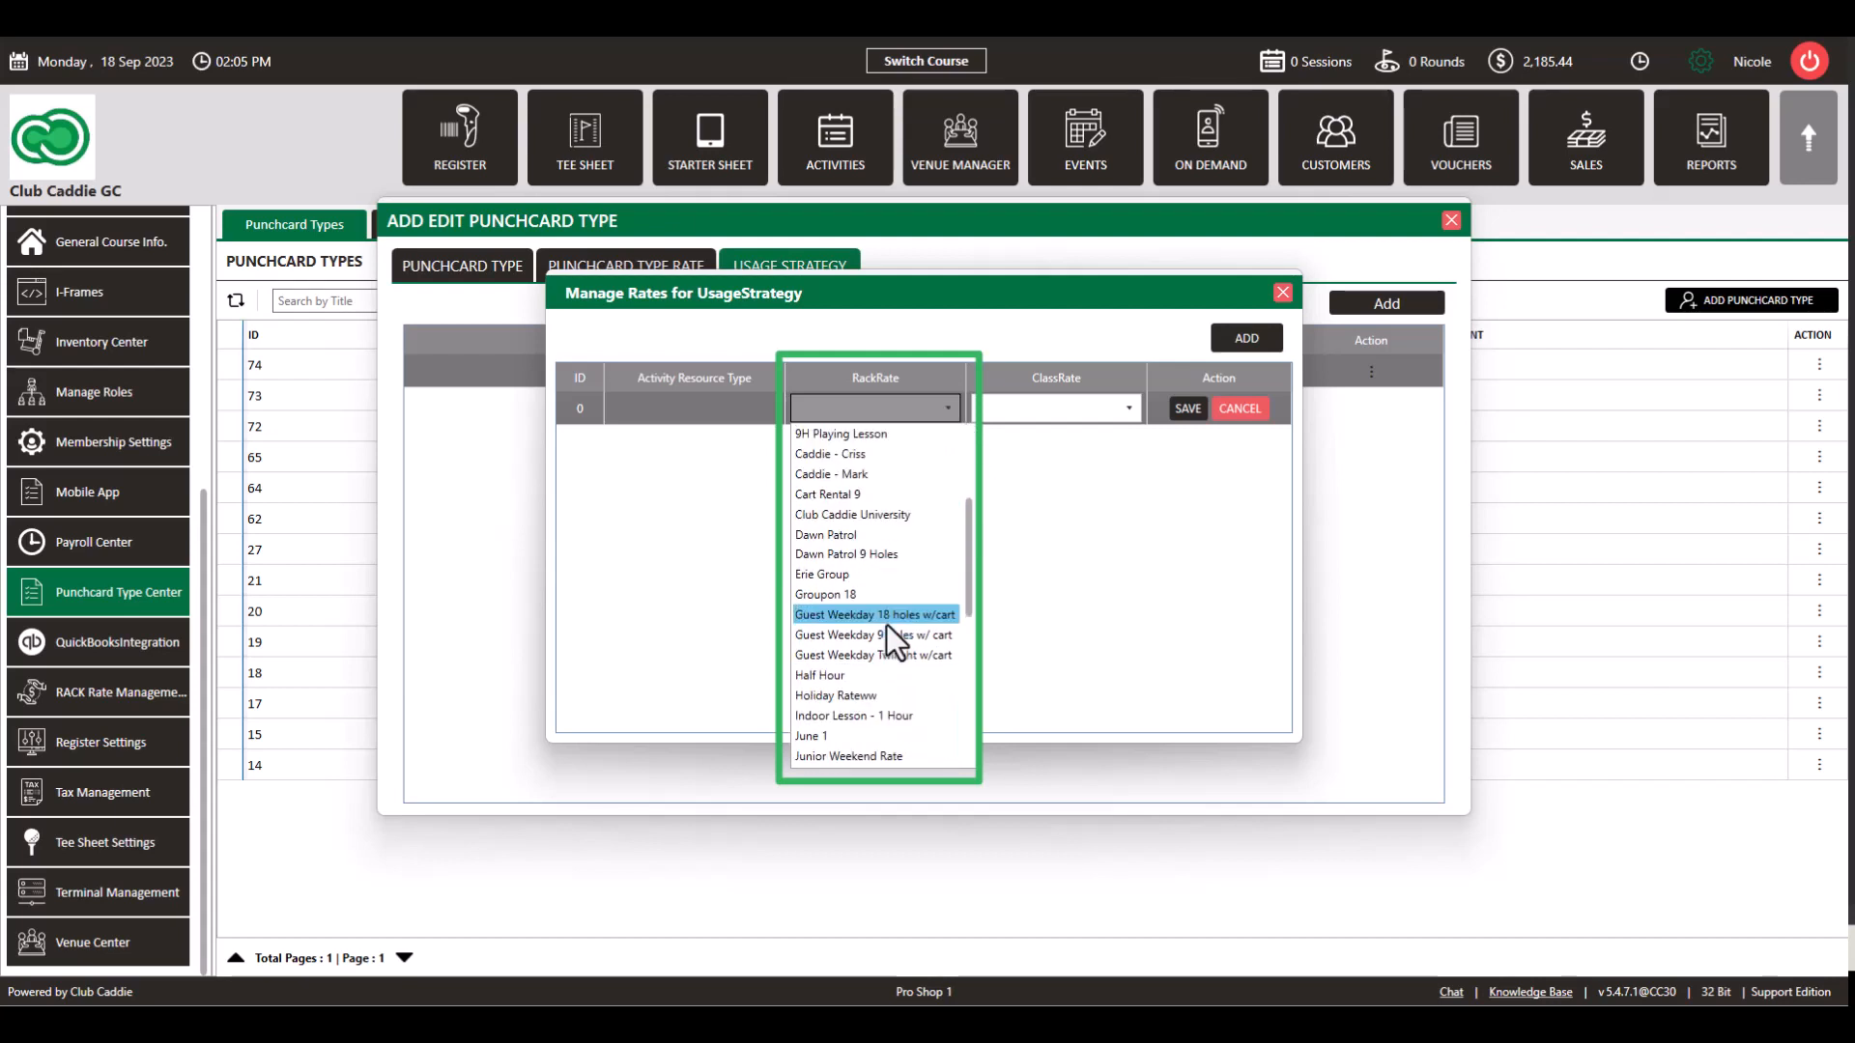
scroll(885, 624, "down", 5)
scroll(885, 624, "up", 2)
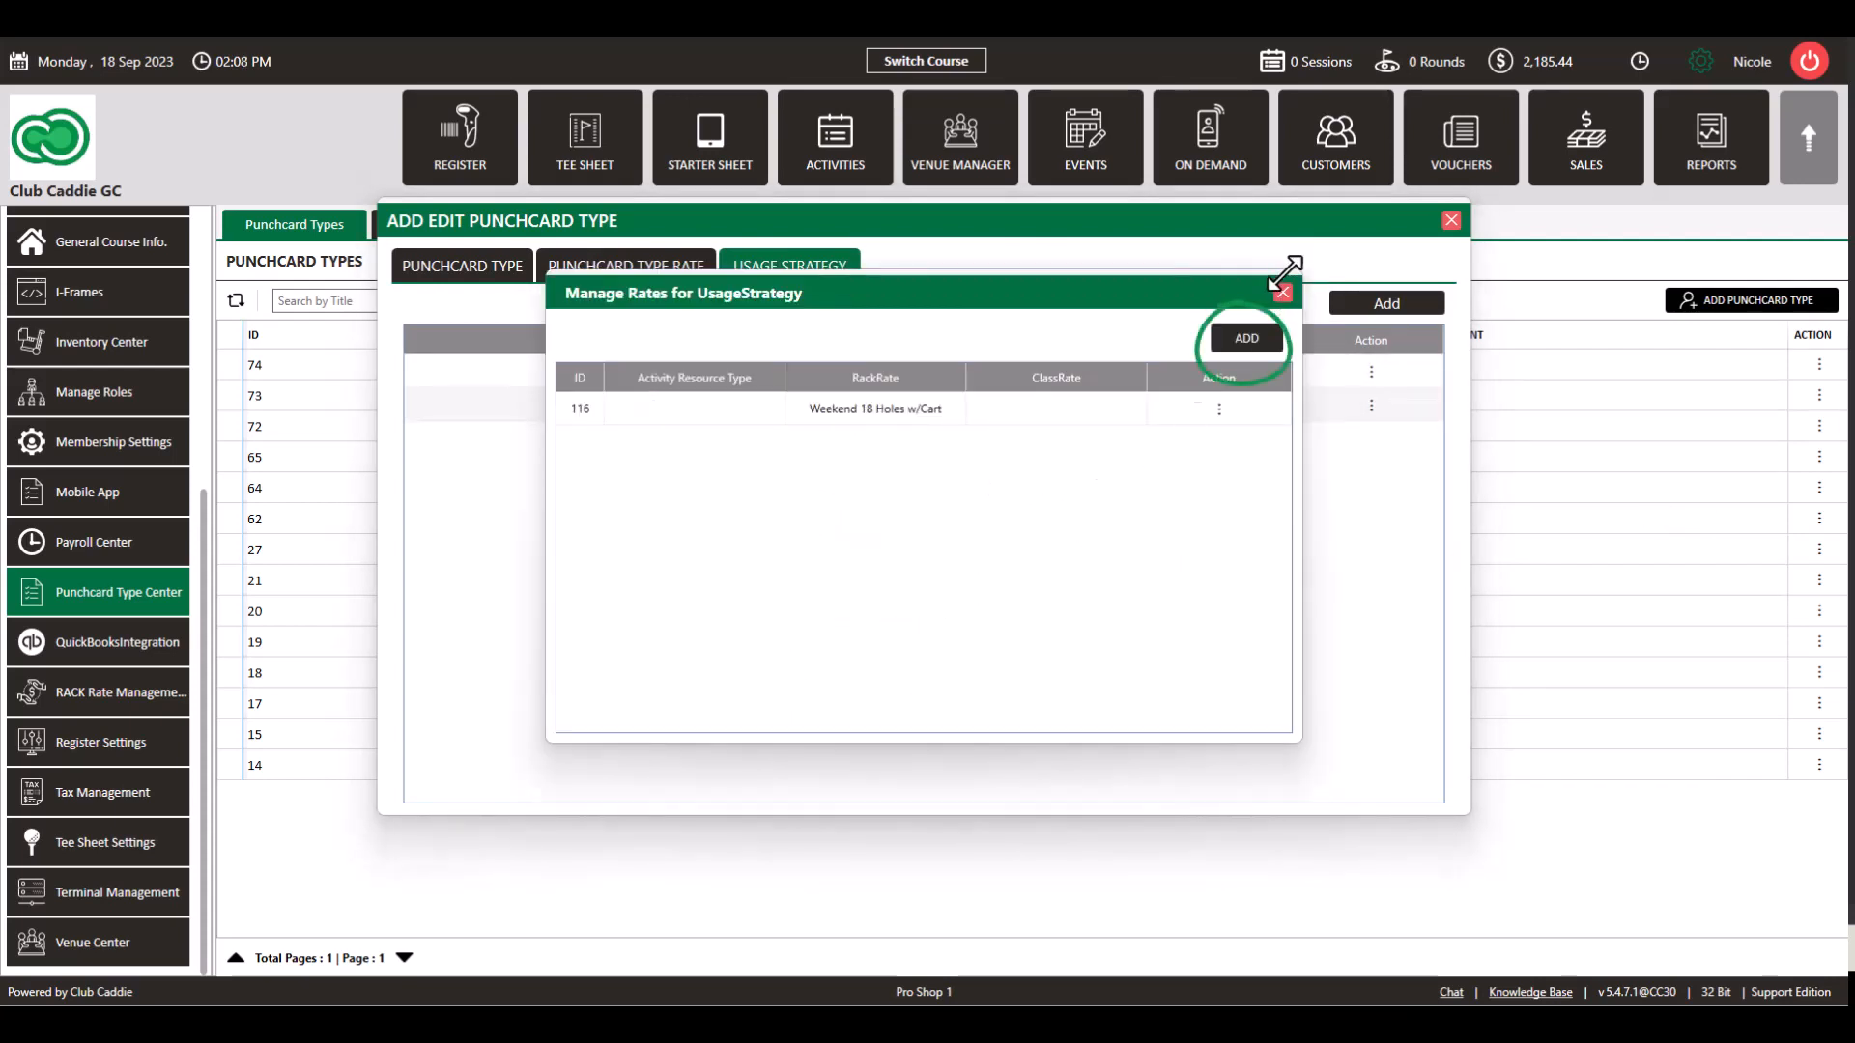
left_click(1247, 339)
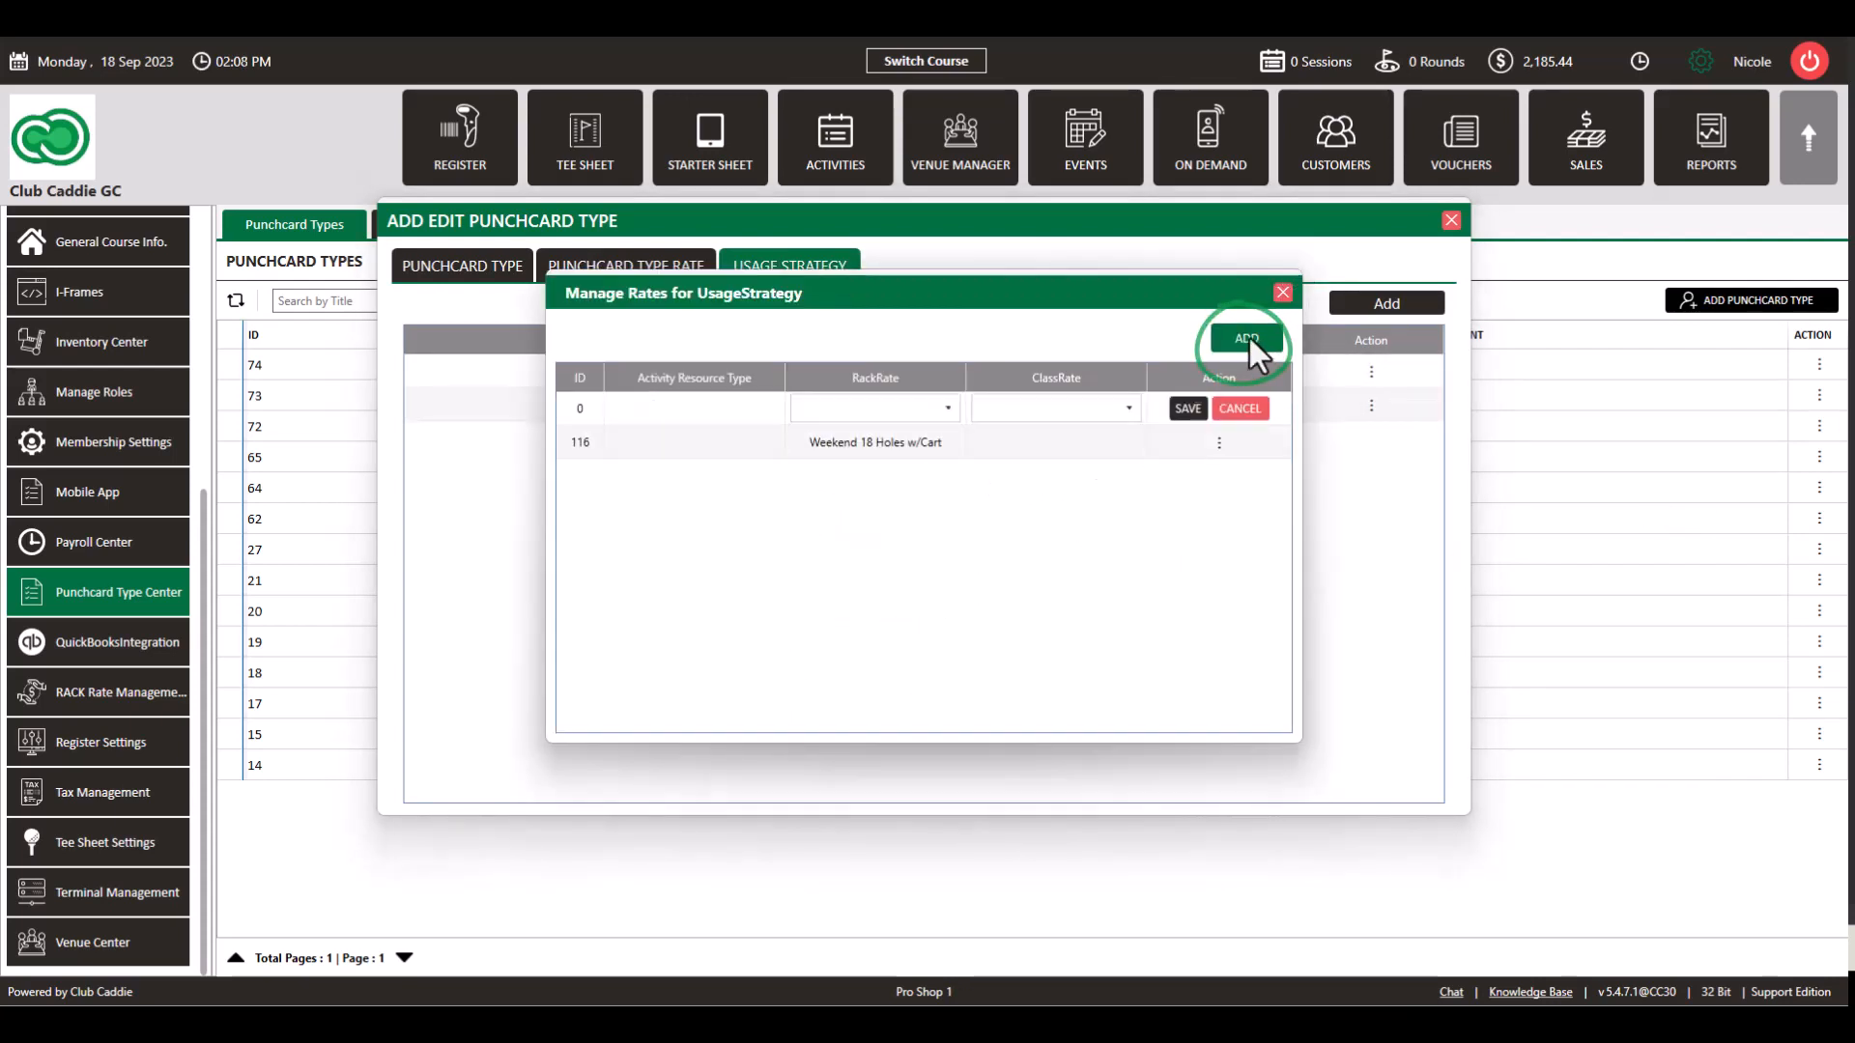
left_click(1237, 409)
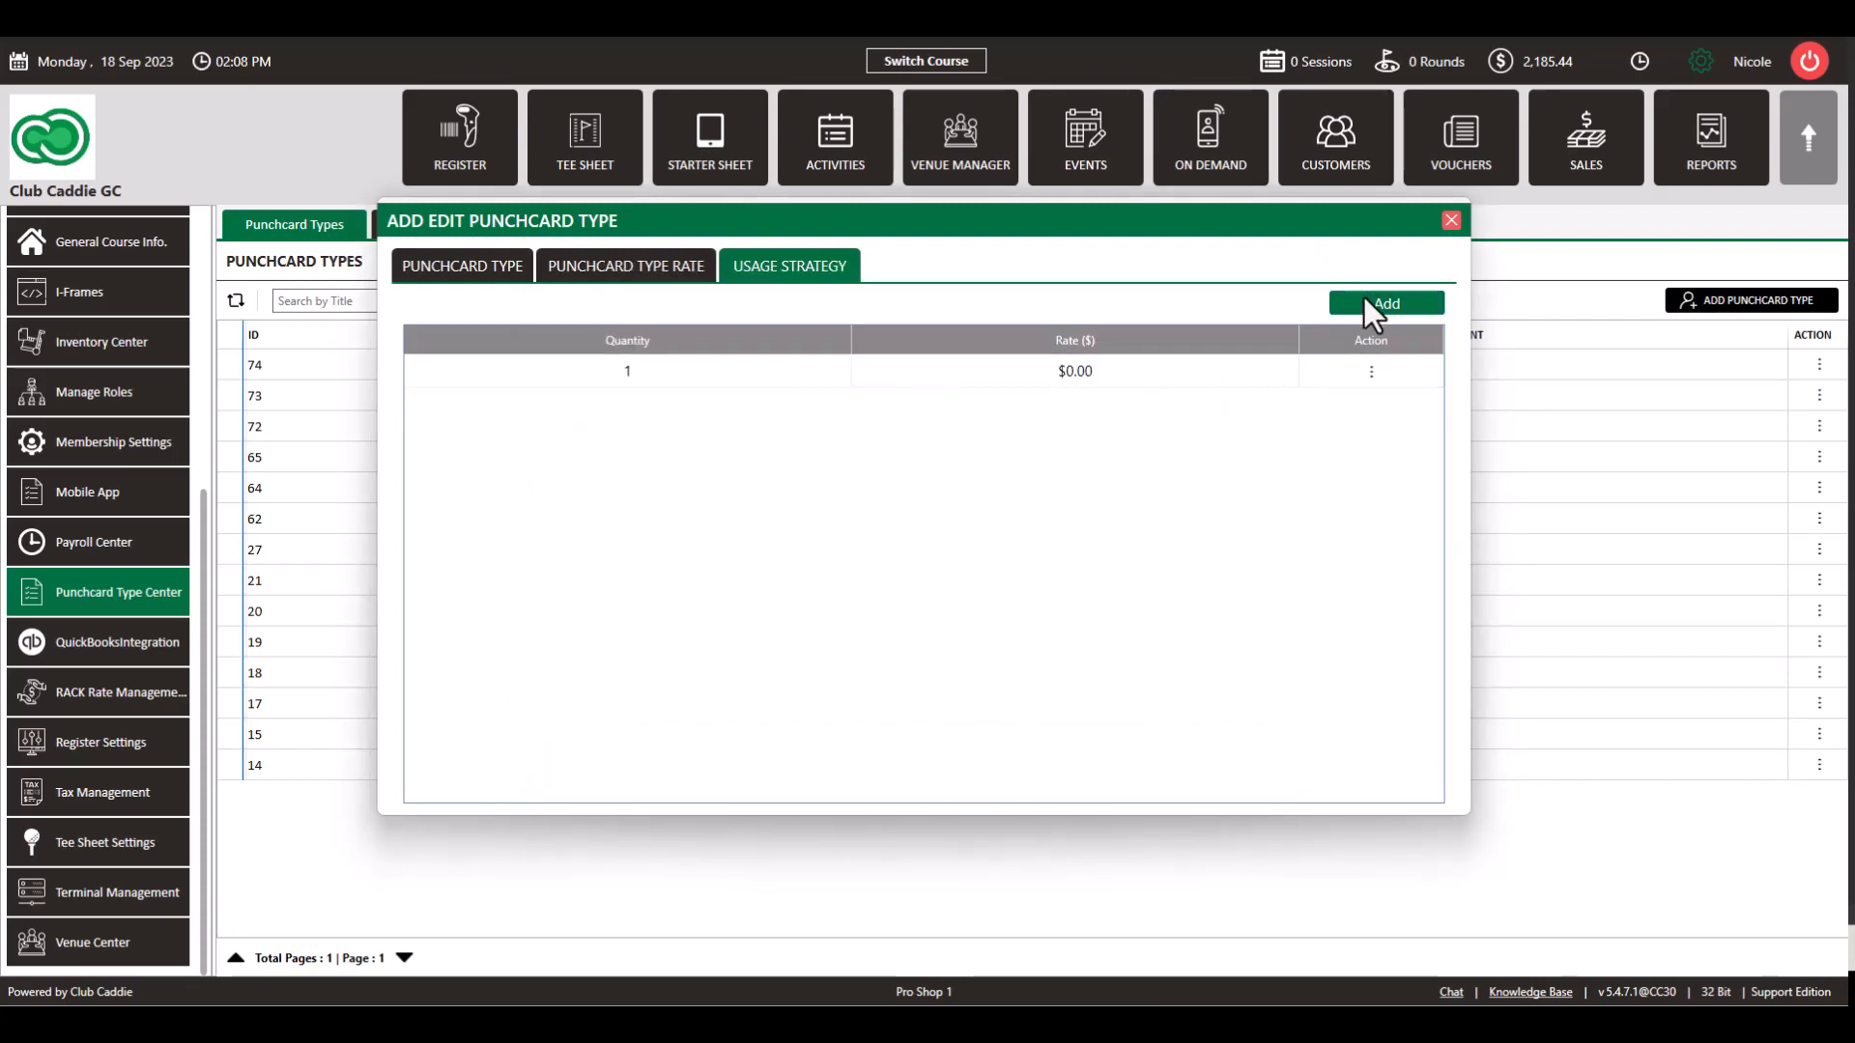
Step: Add a usage tier with quantity 10 at a $25.00 rate
left_click(1365, 300)
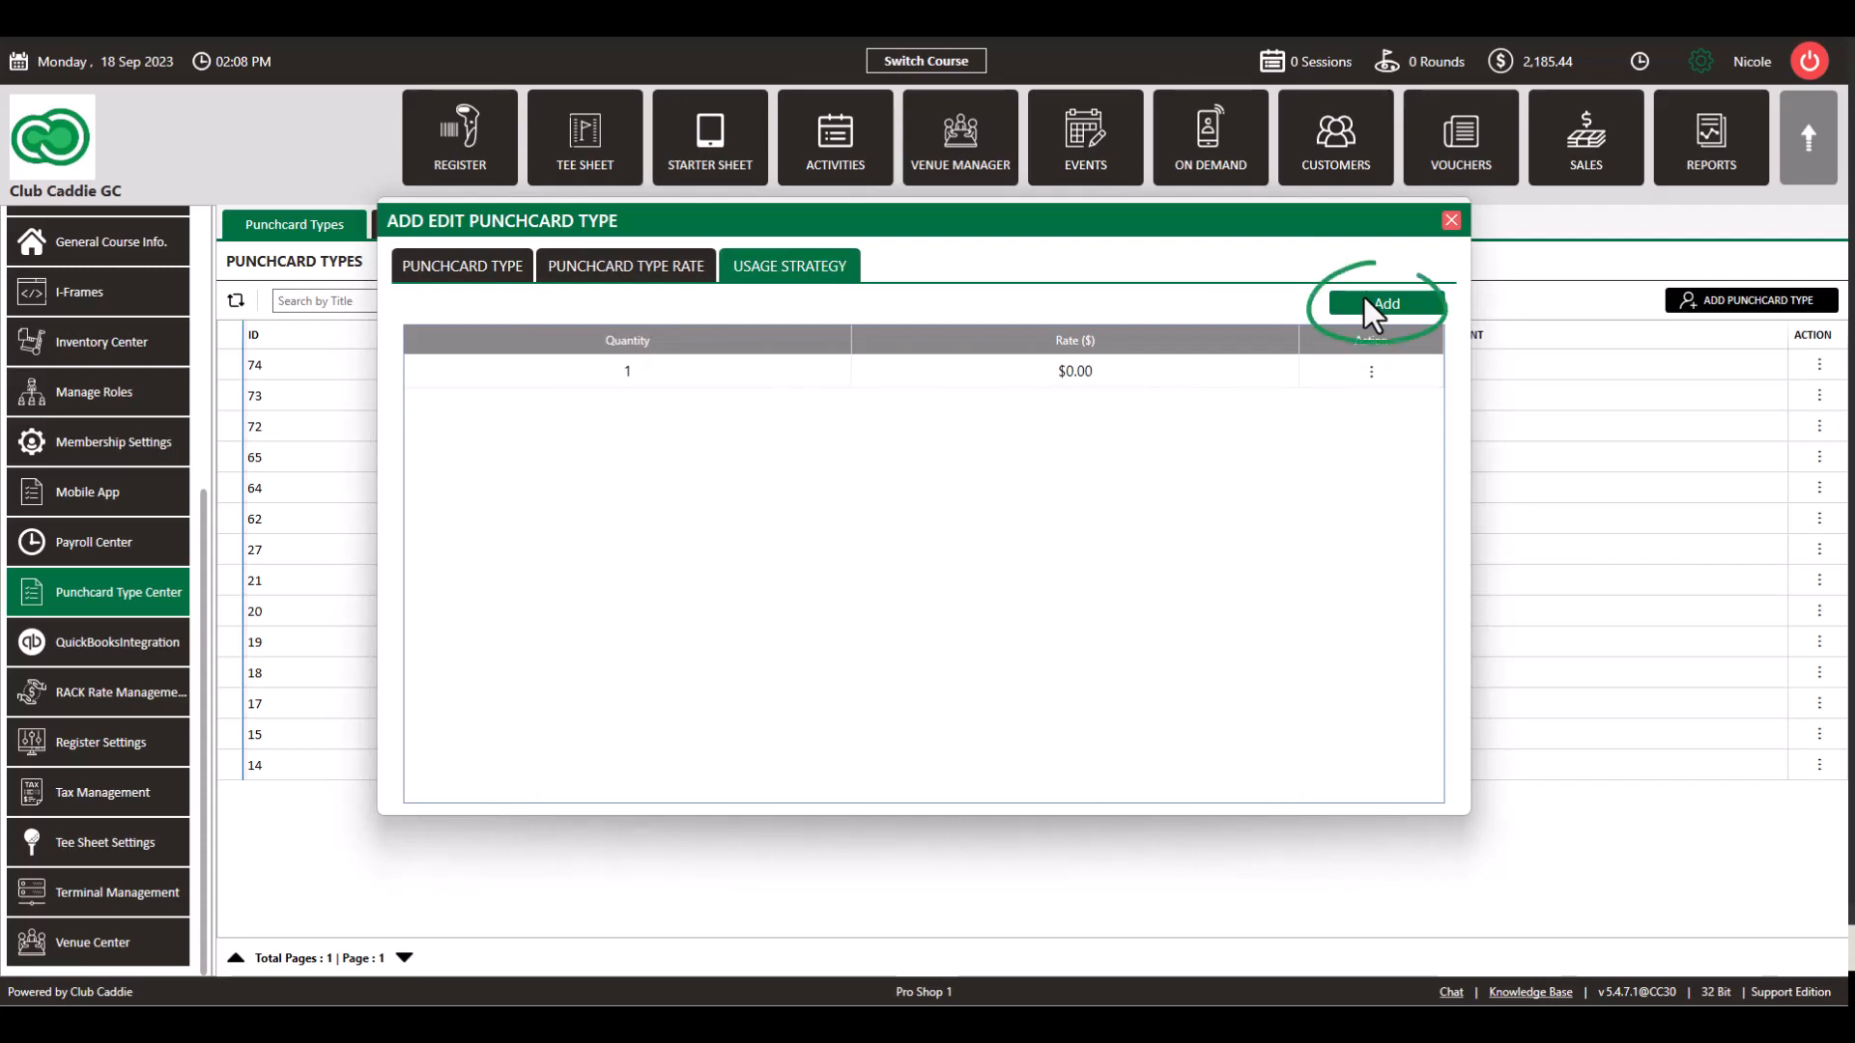
left_click(705, 373)
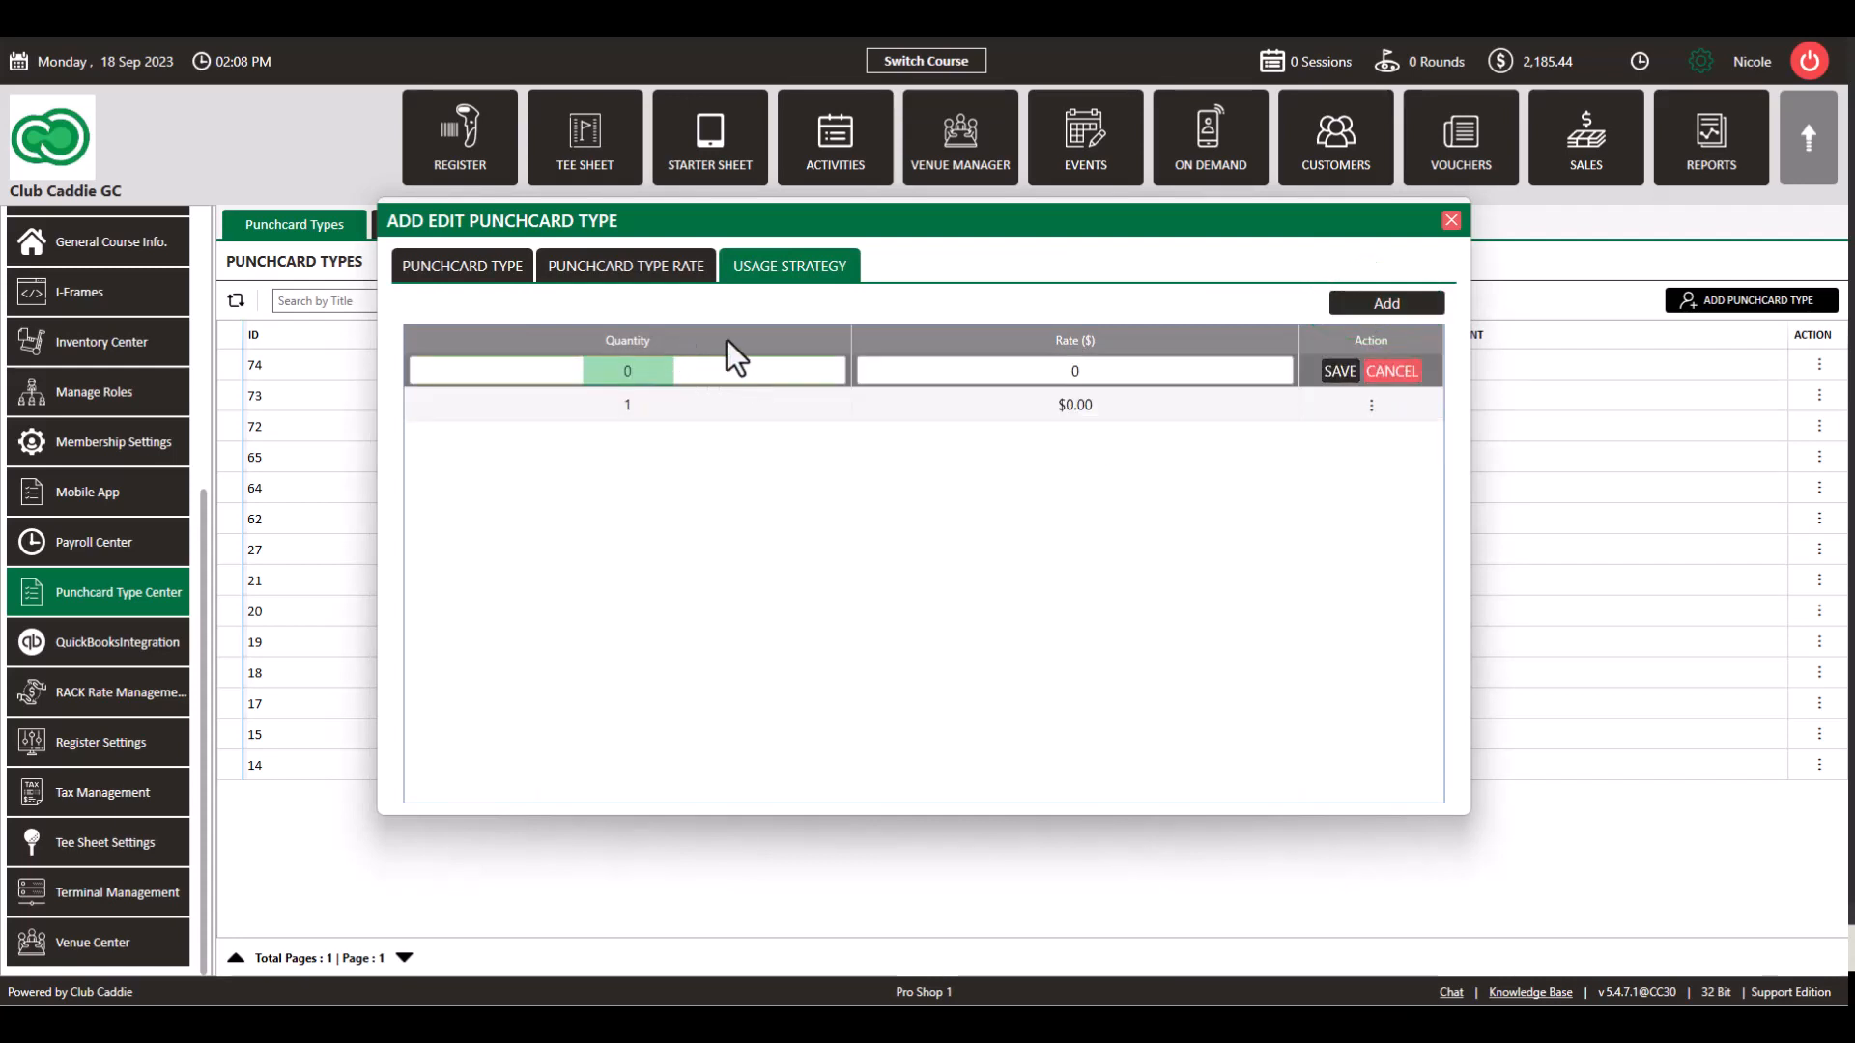
type("10")
left_click(1107, 371)
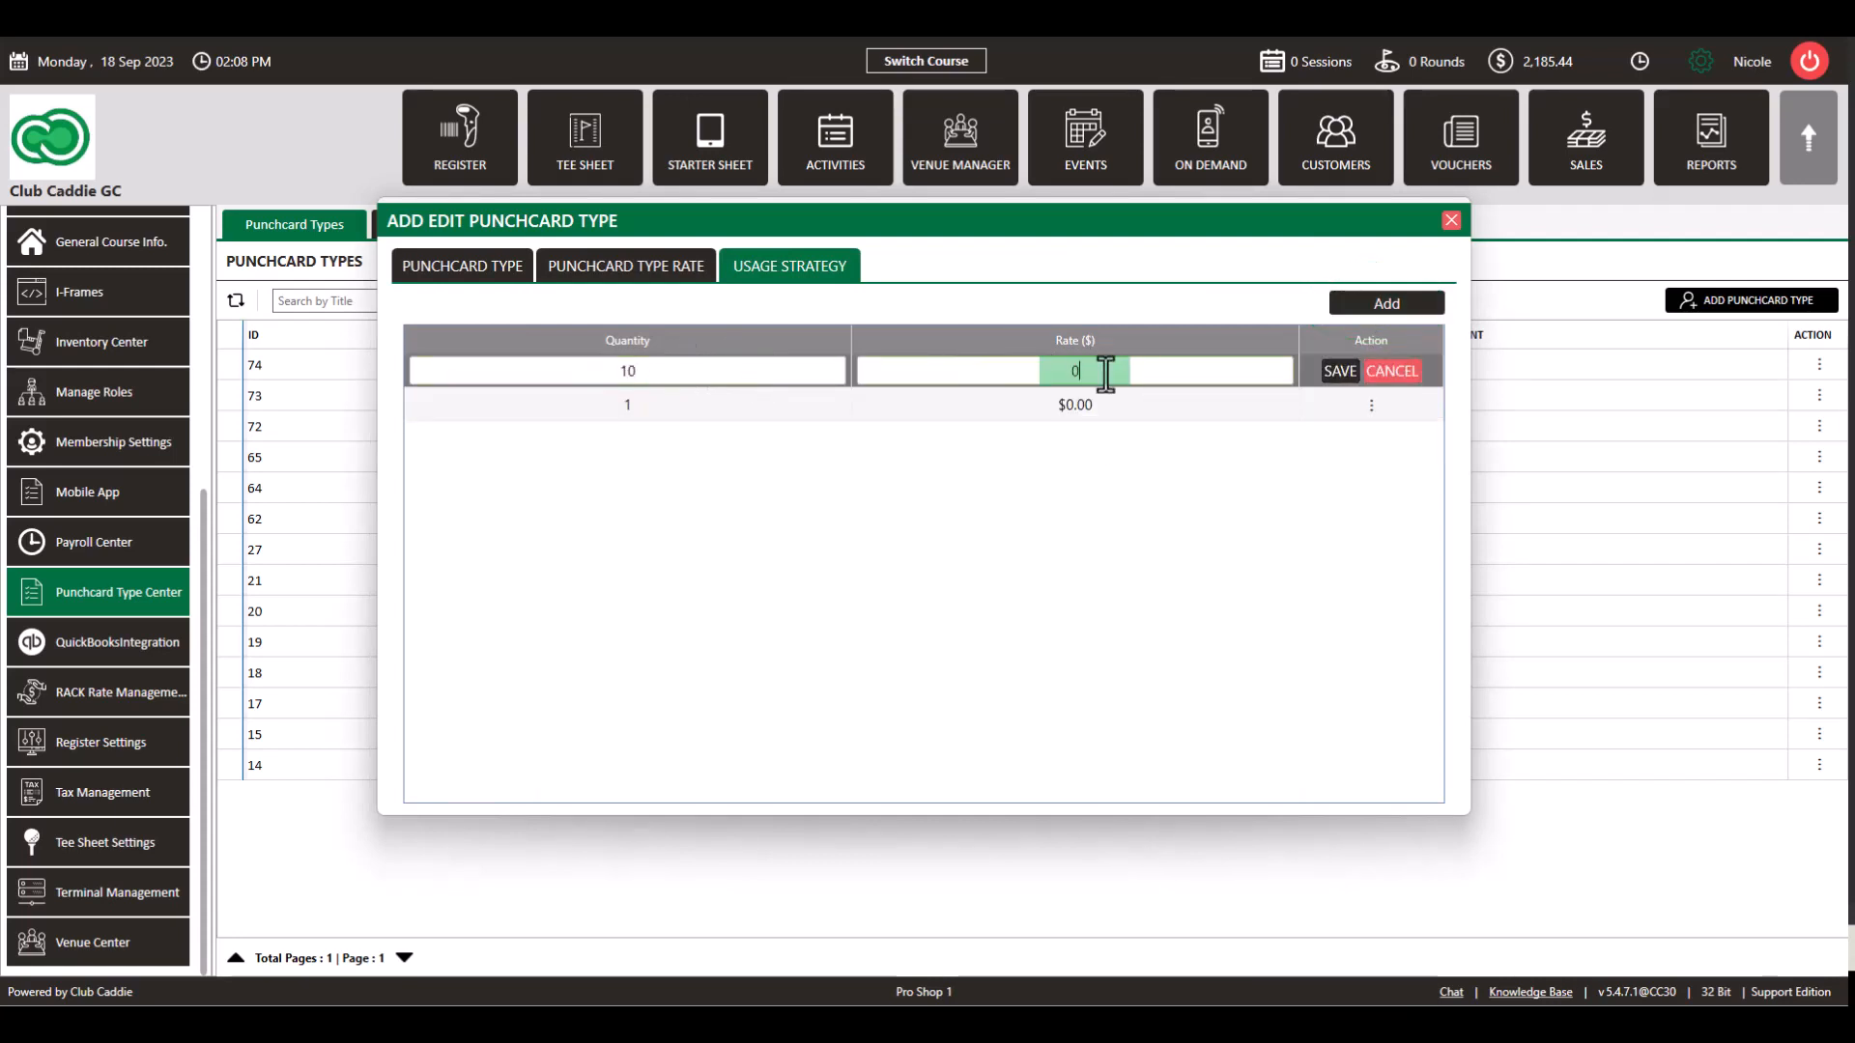
key("BackSpace")
type("25")
left_click(1341, 372)
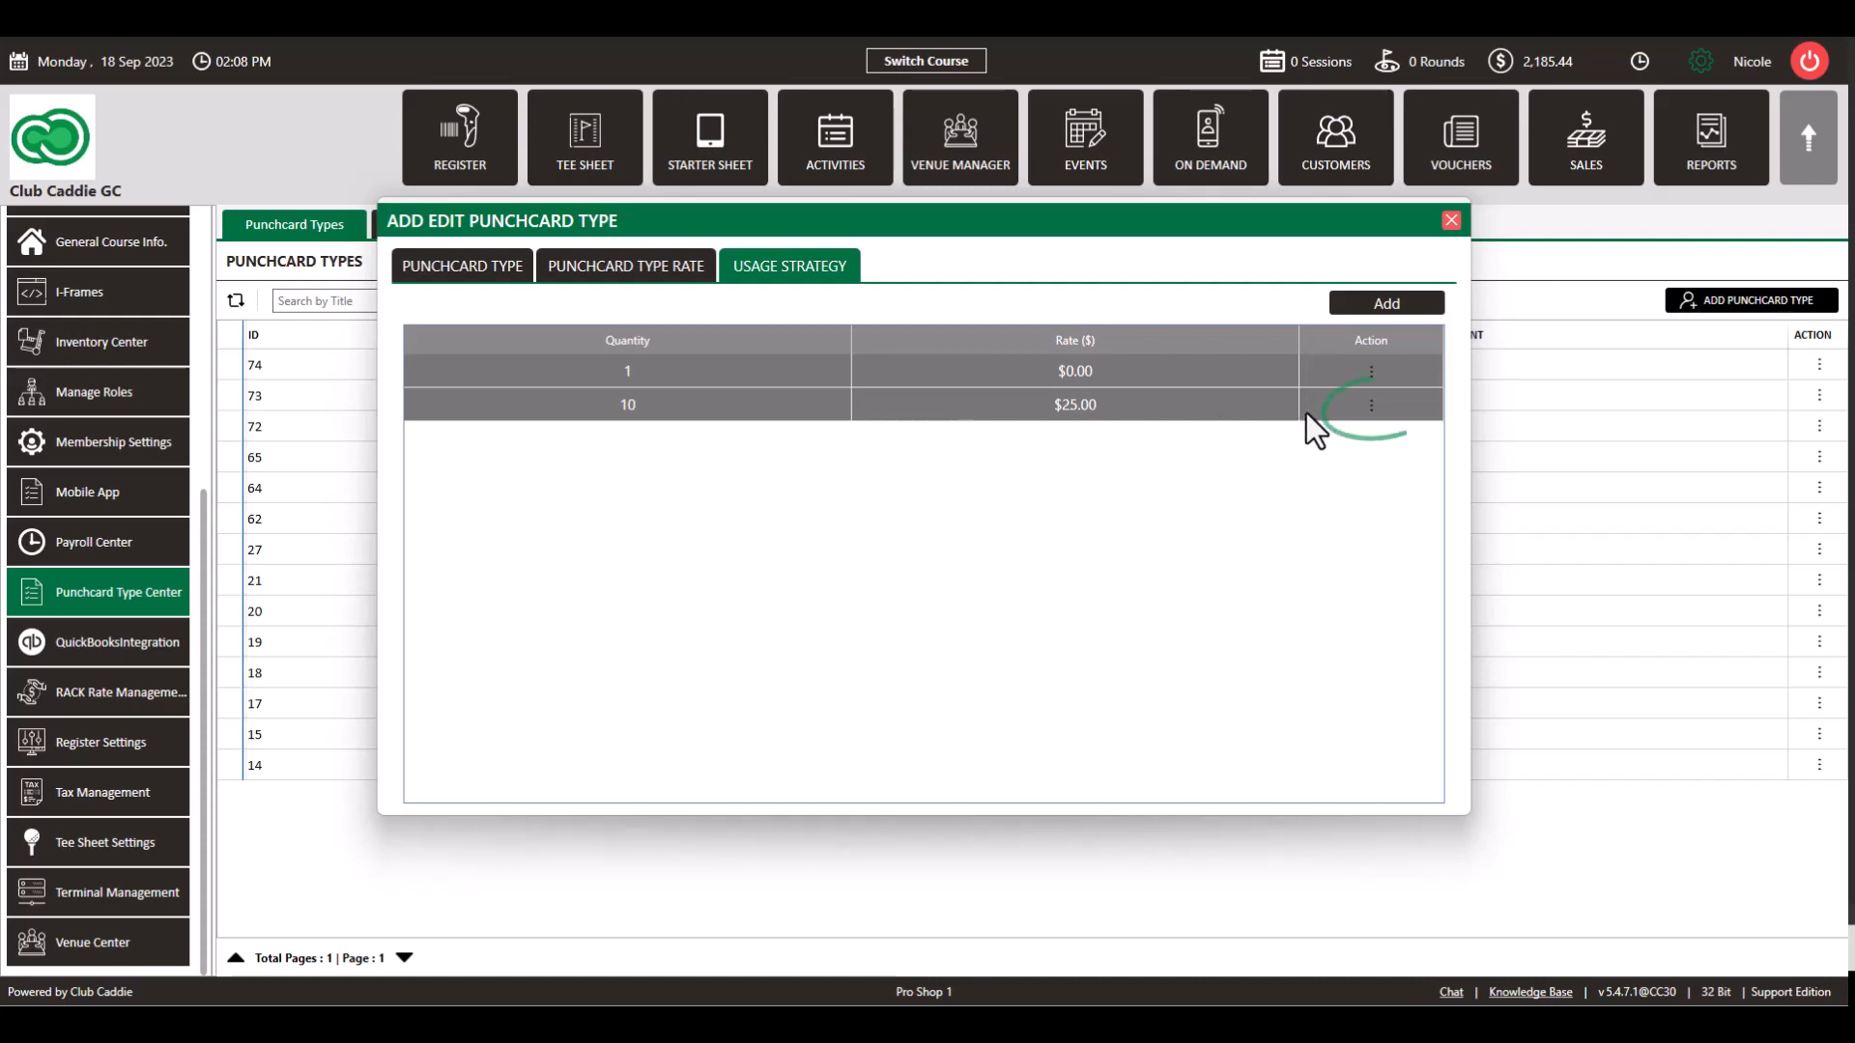
Step: Link Weekday 18 Holes, Weekday 9 Holes and Weekday Twilight rates to the 10-punch tier, then close the form
left_click(1371, 404)
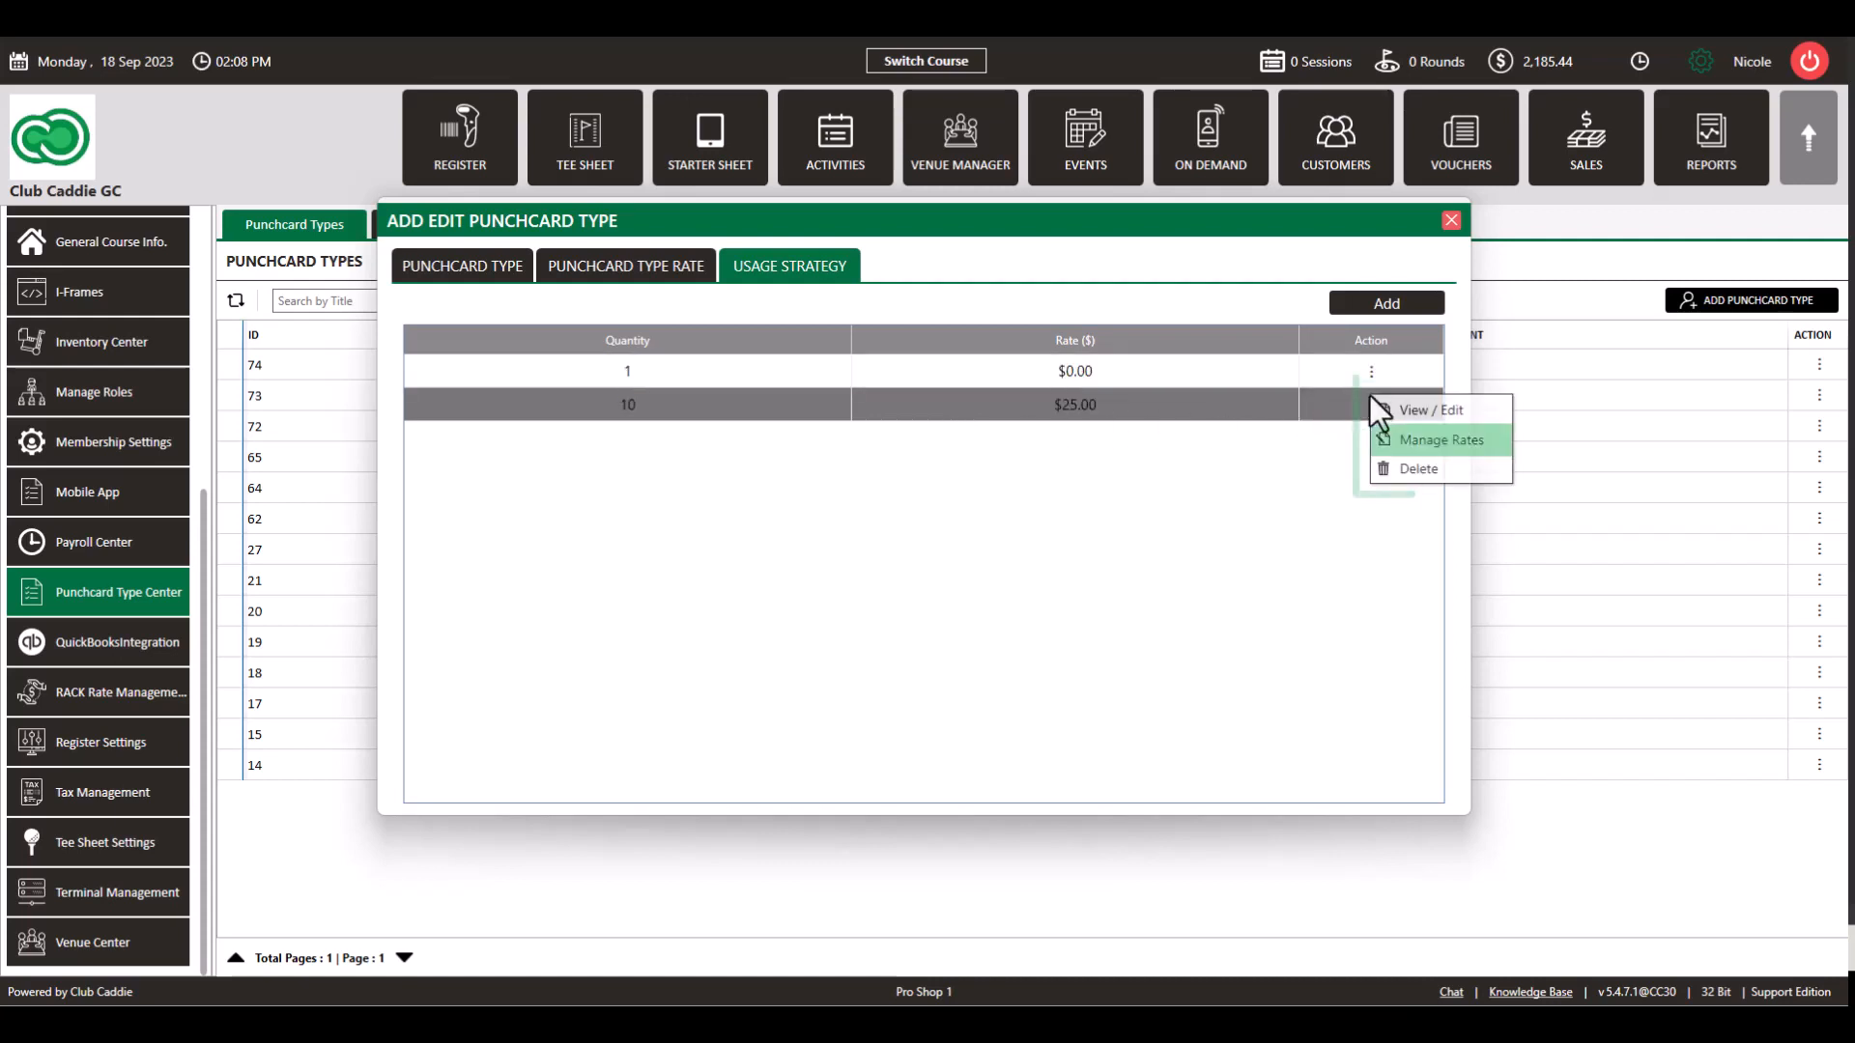
left_click(1391, 440)
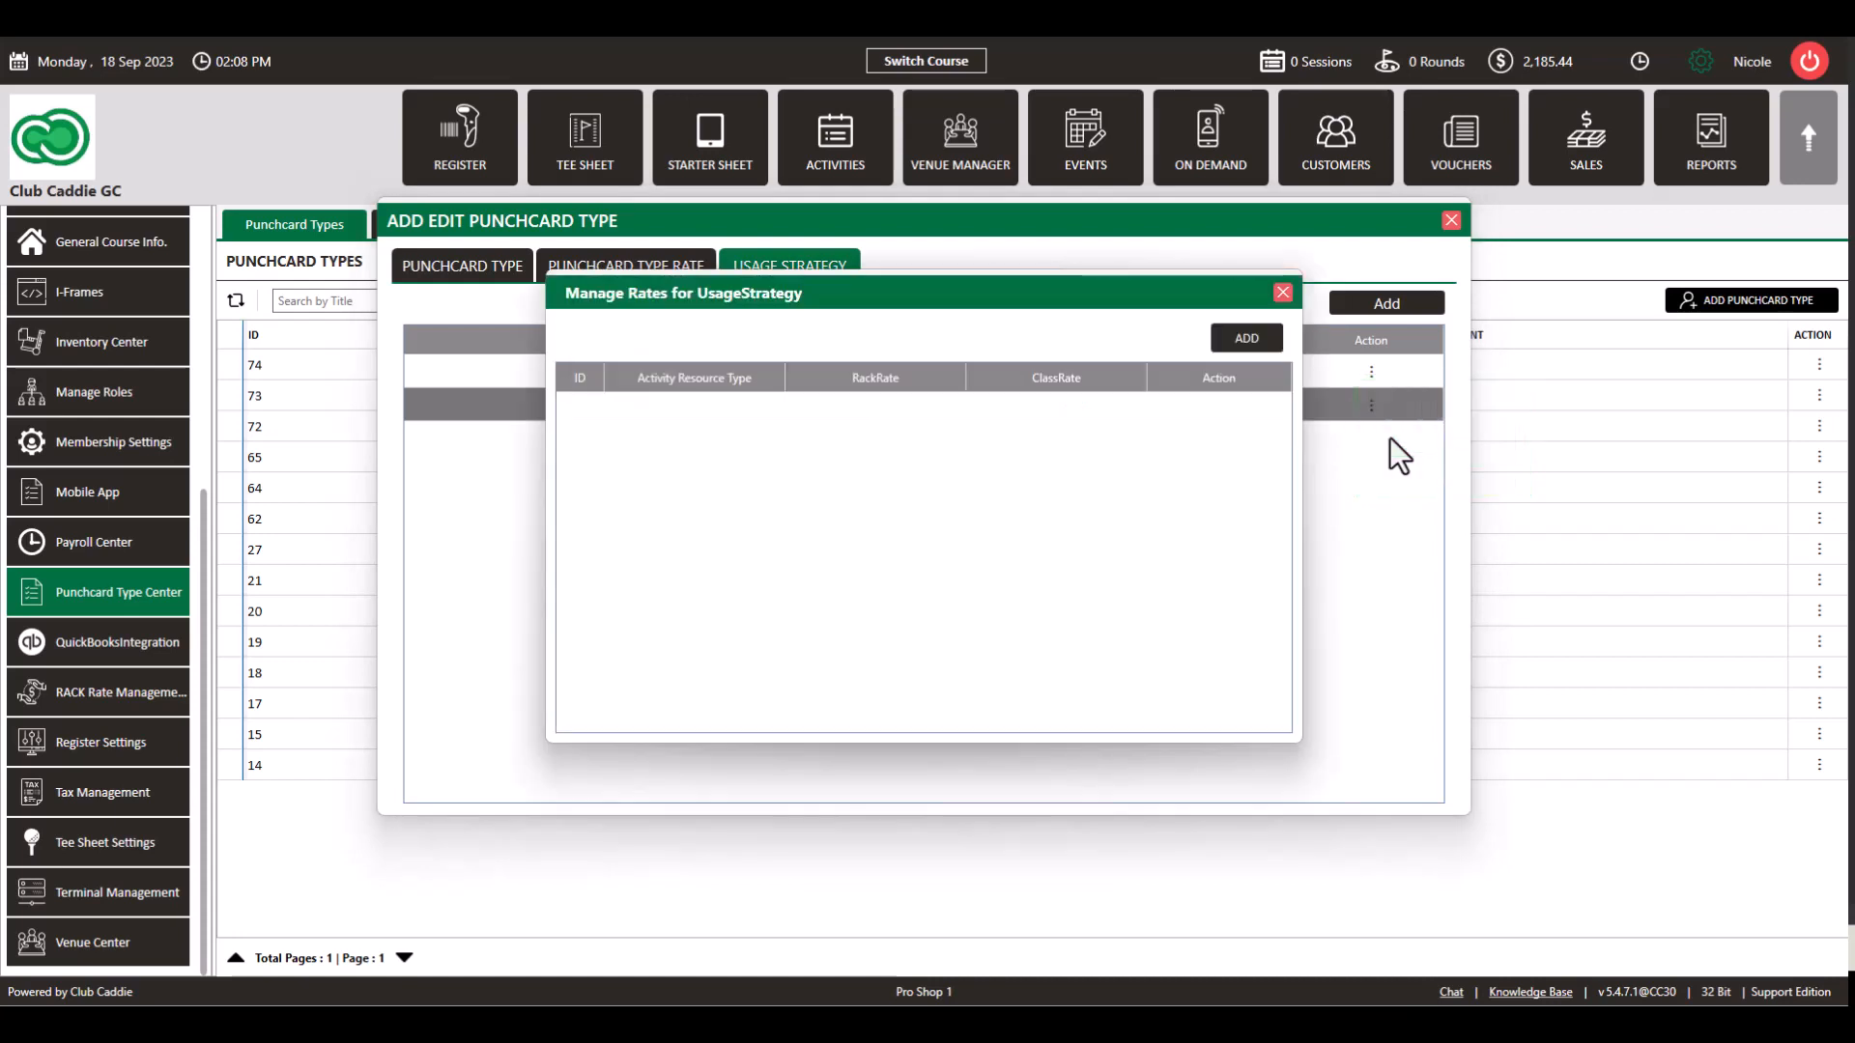
left_click(1245, 337)
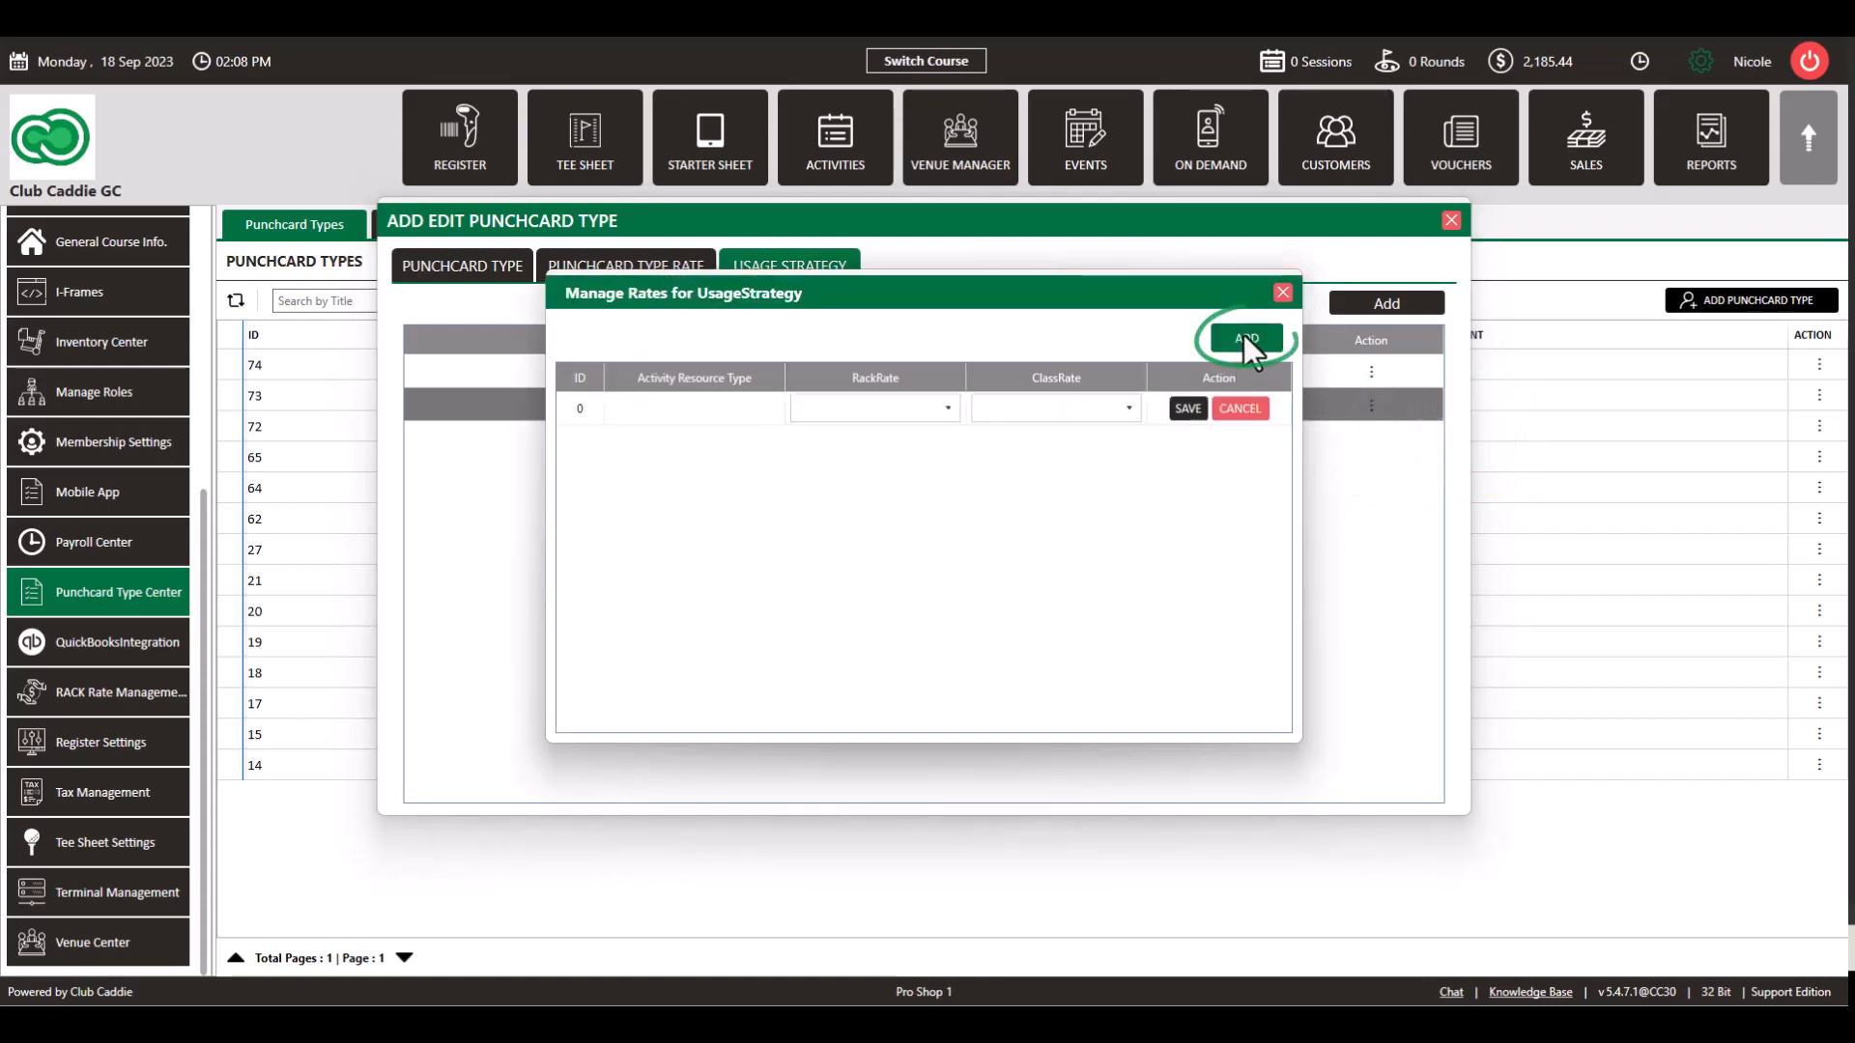
left_click(949, 408)
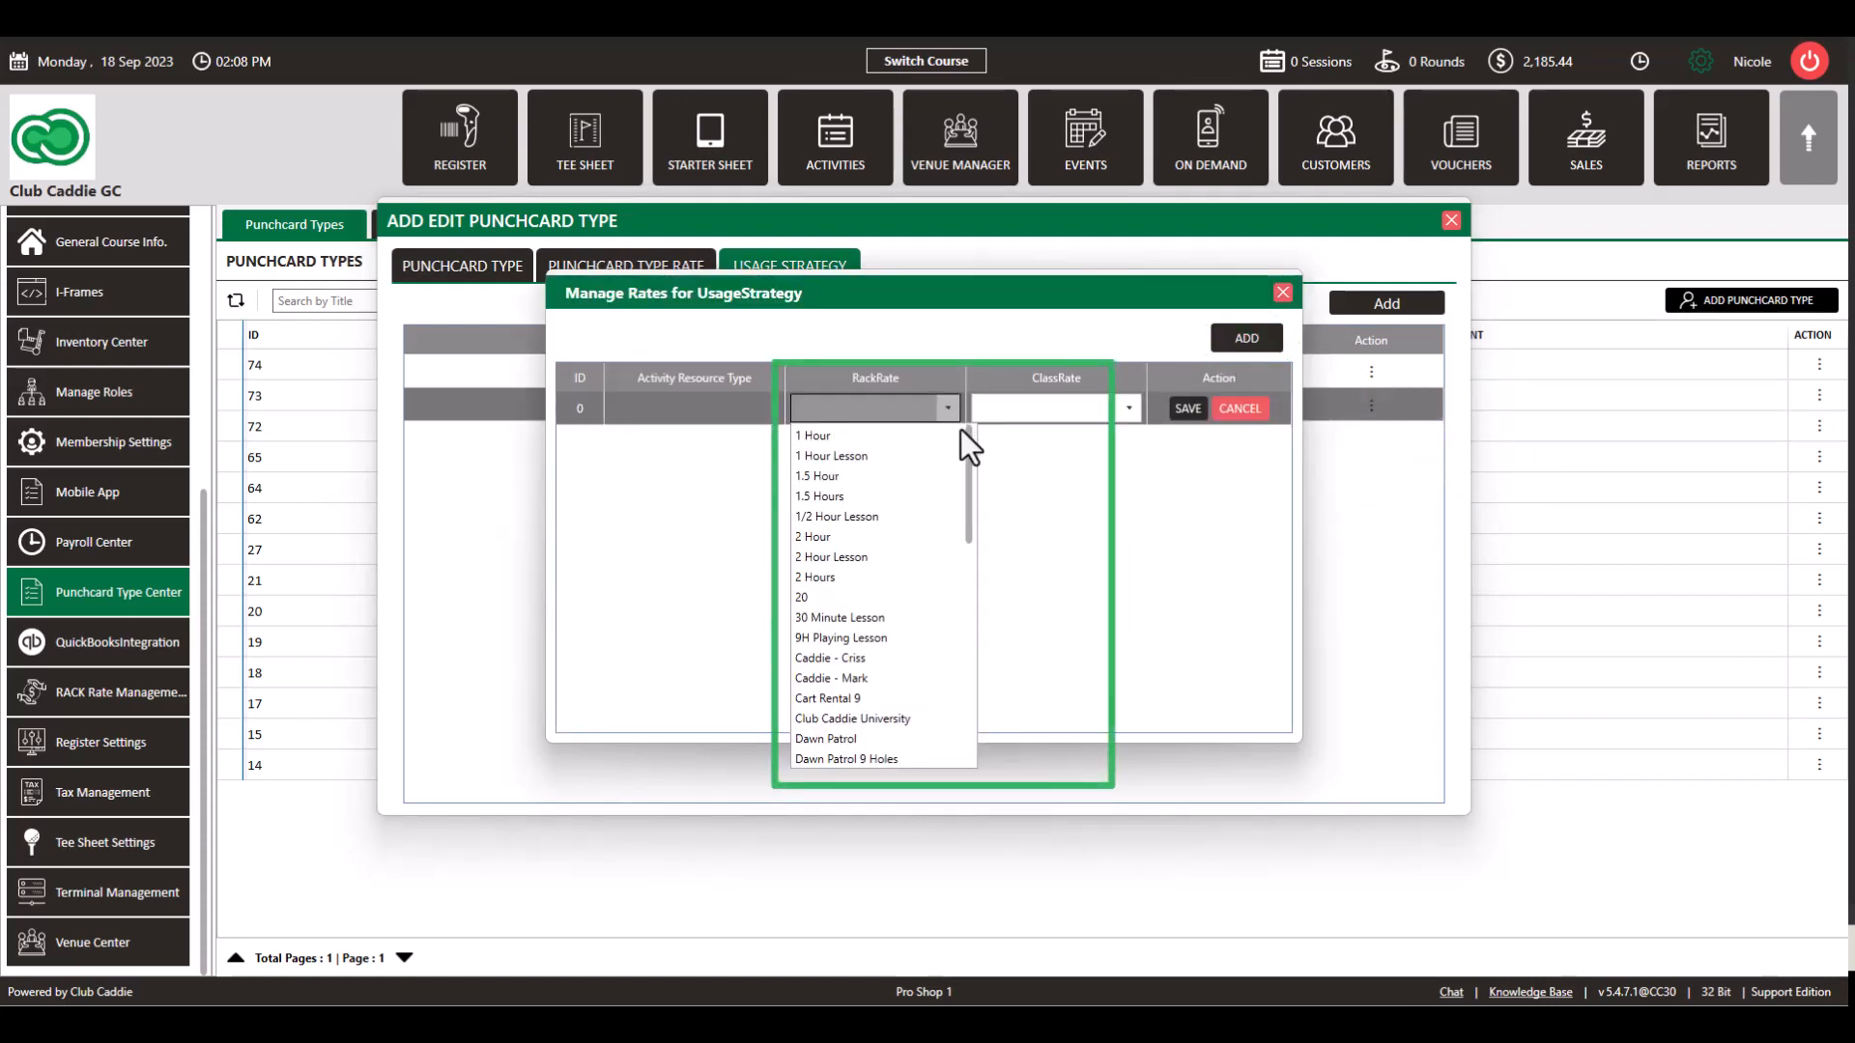
right_click(970, 443)
left_click(995, 529)
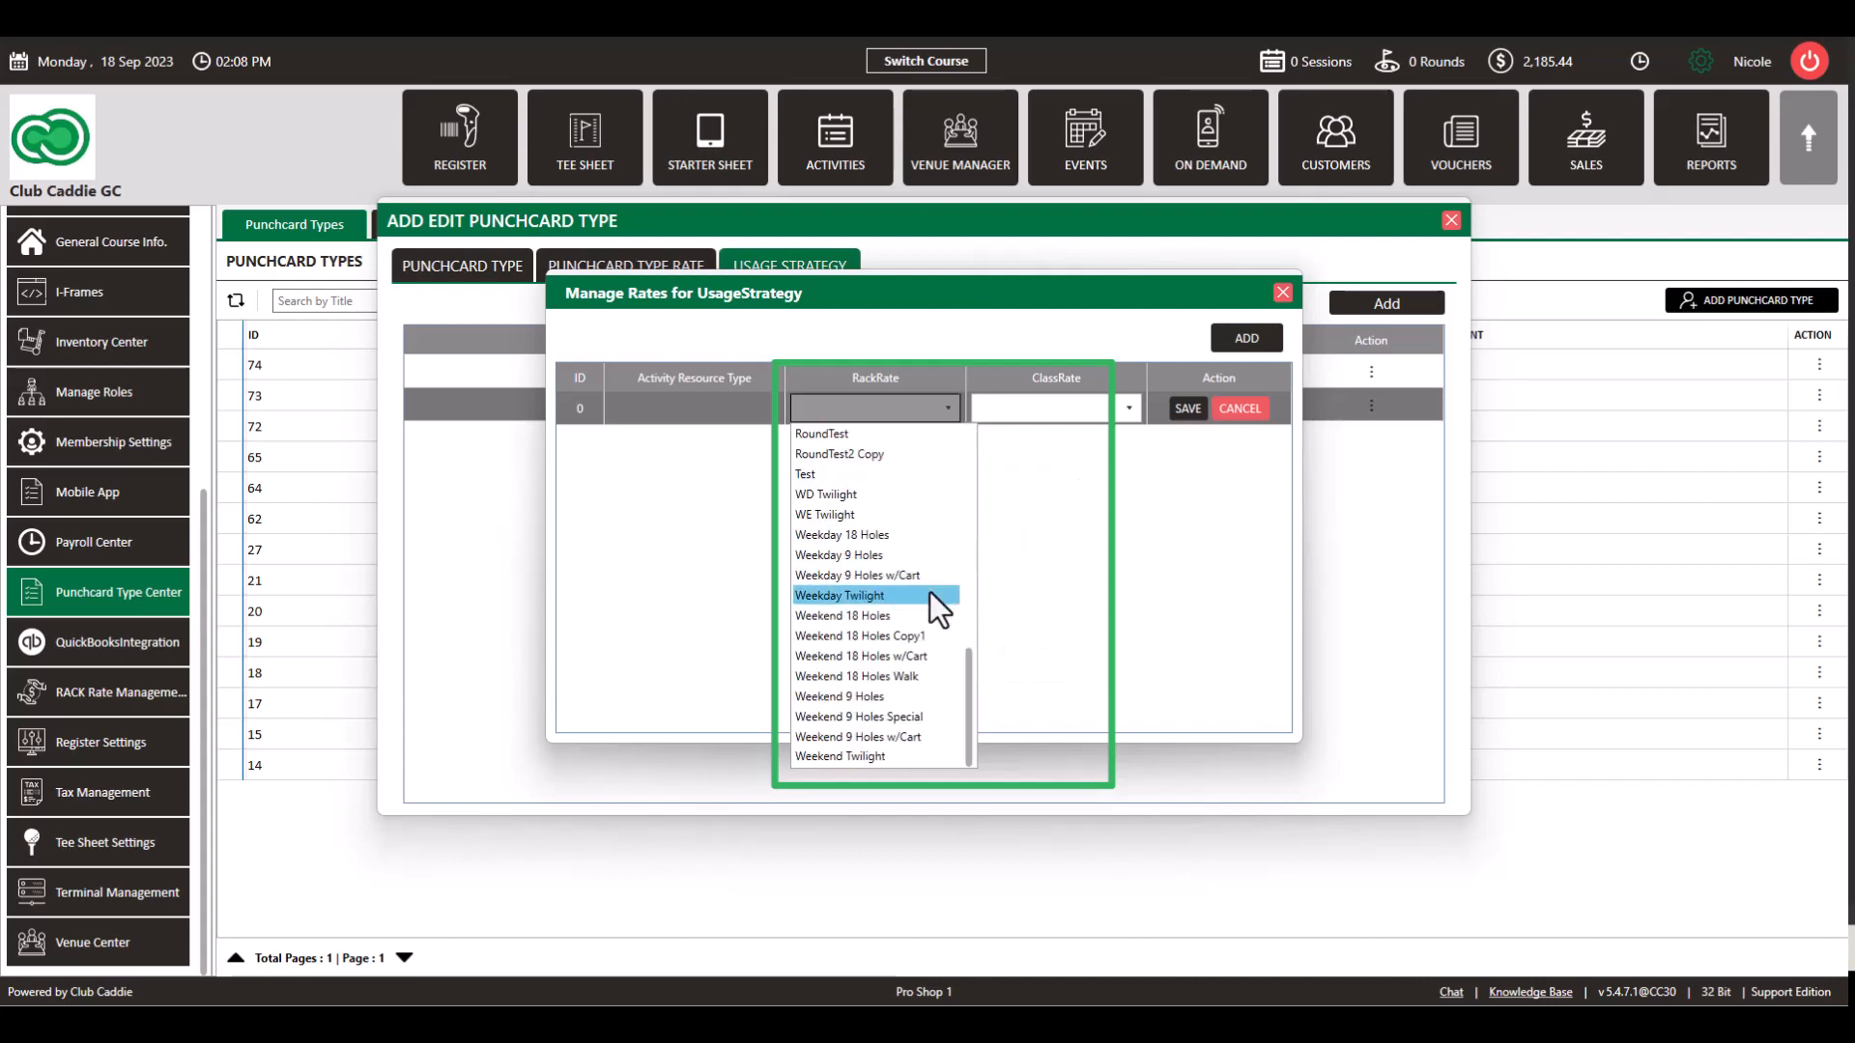
left_click(912, 536)
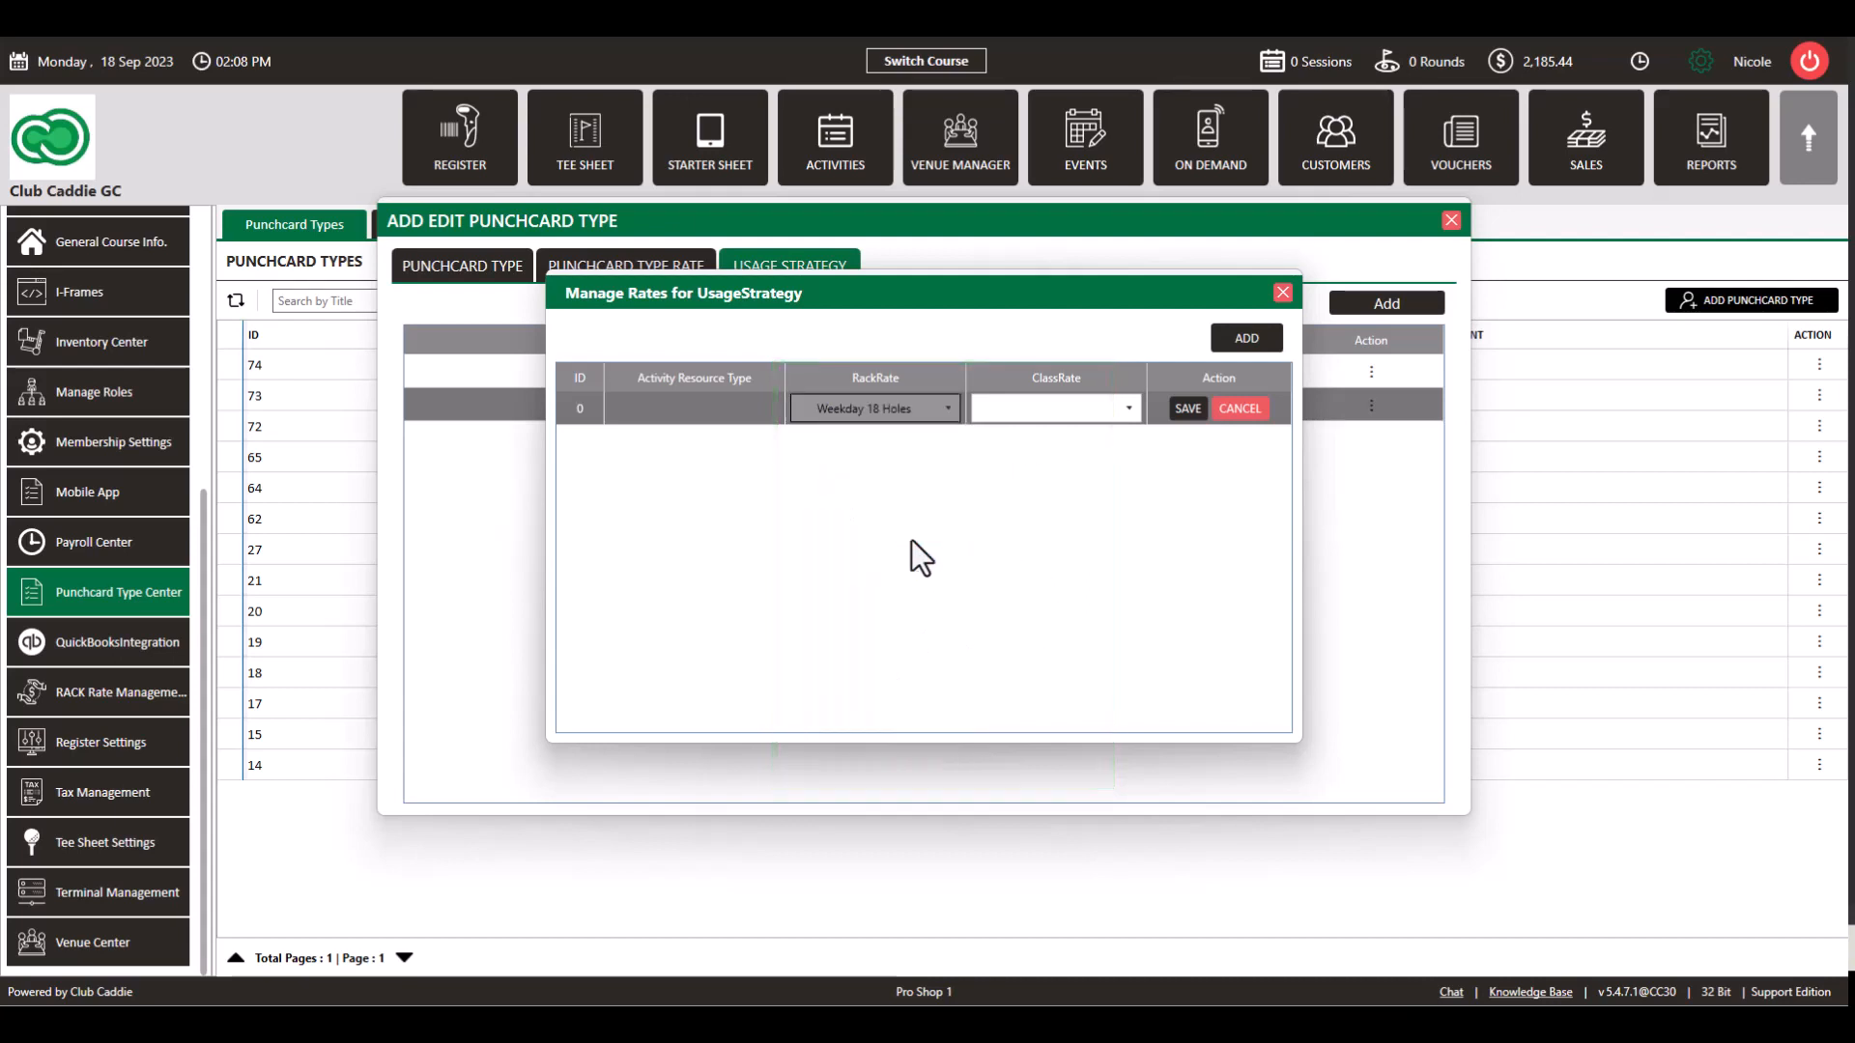
left_click(1182, 411)
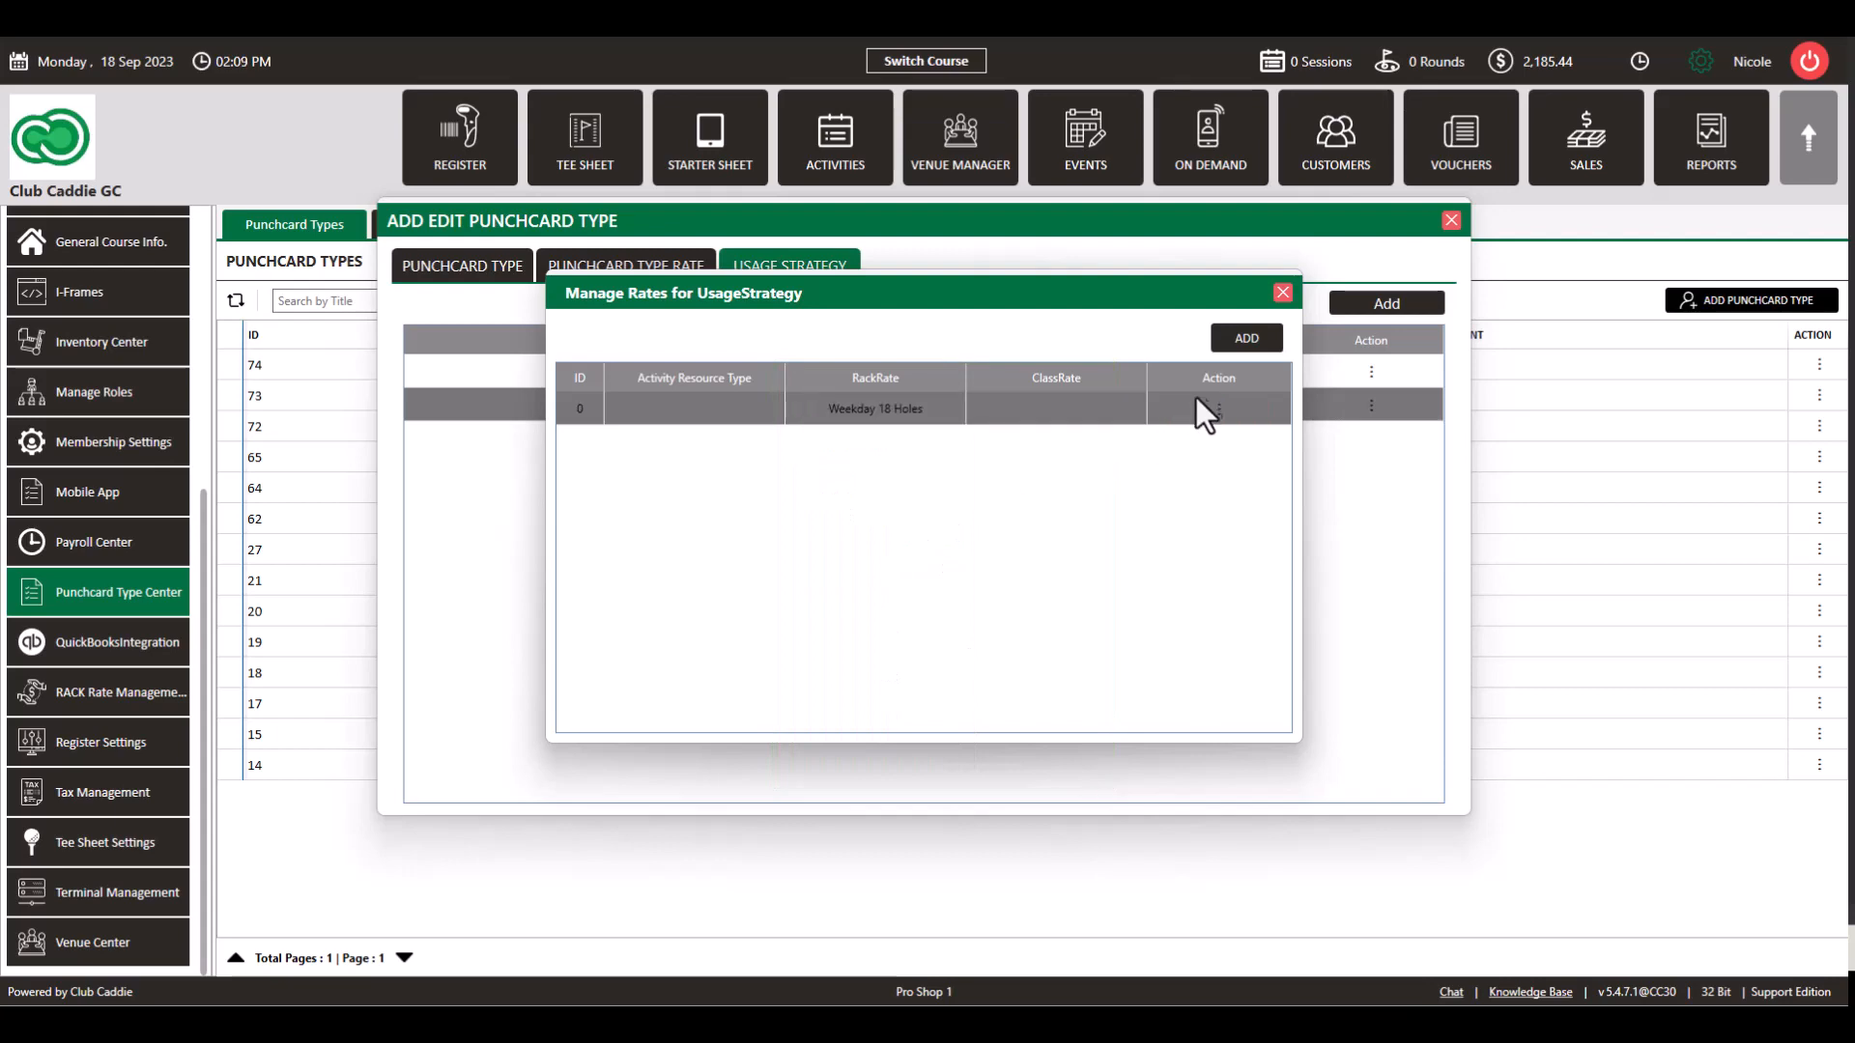
left_click(1244, 340)
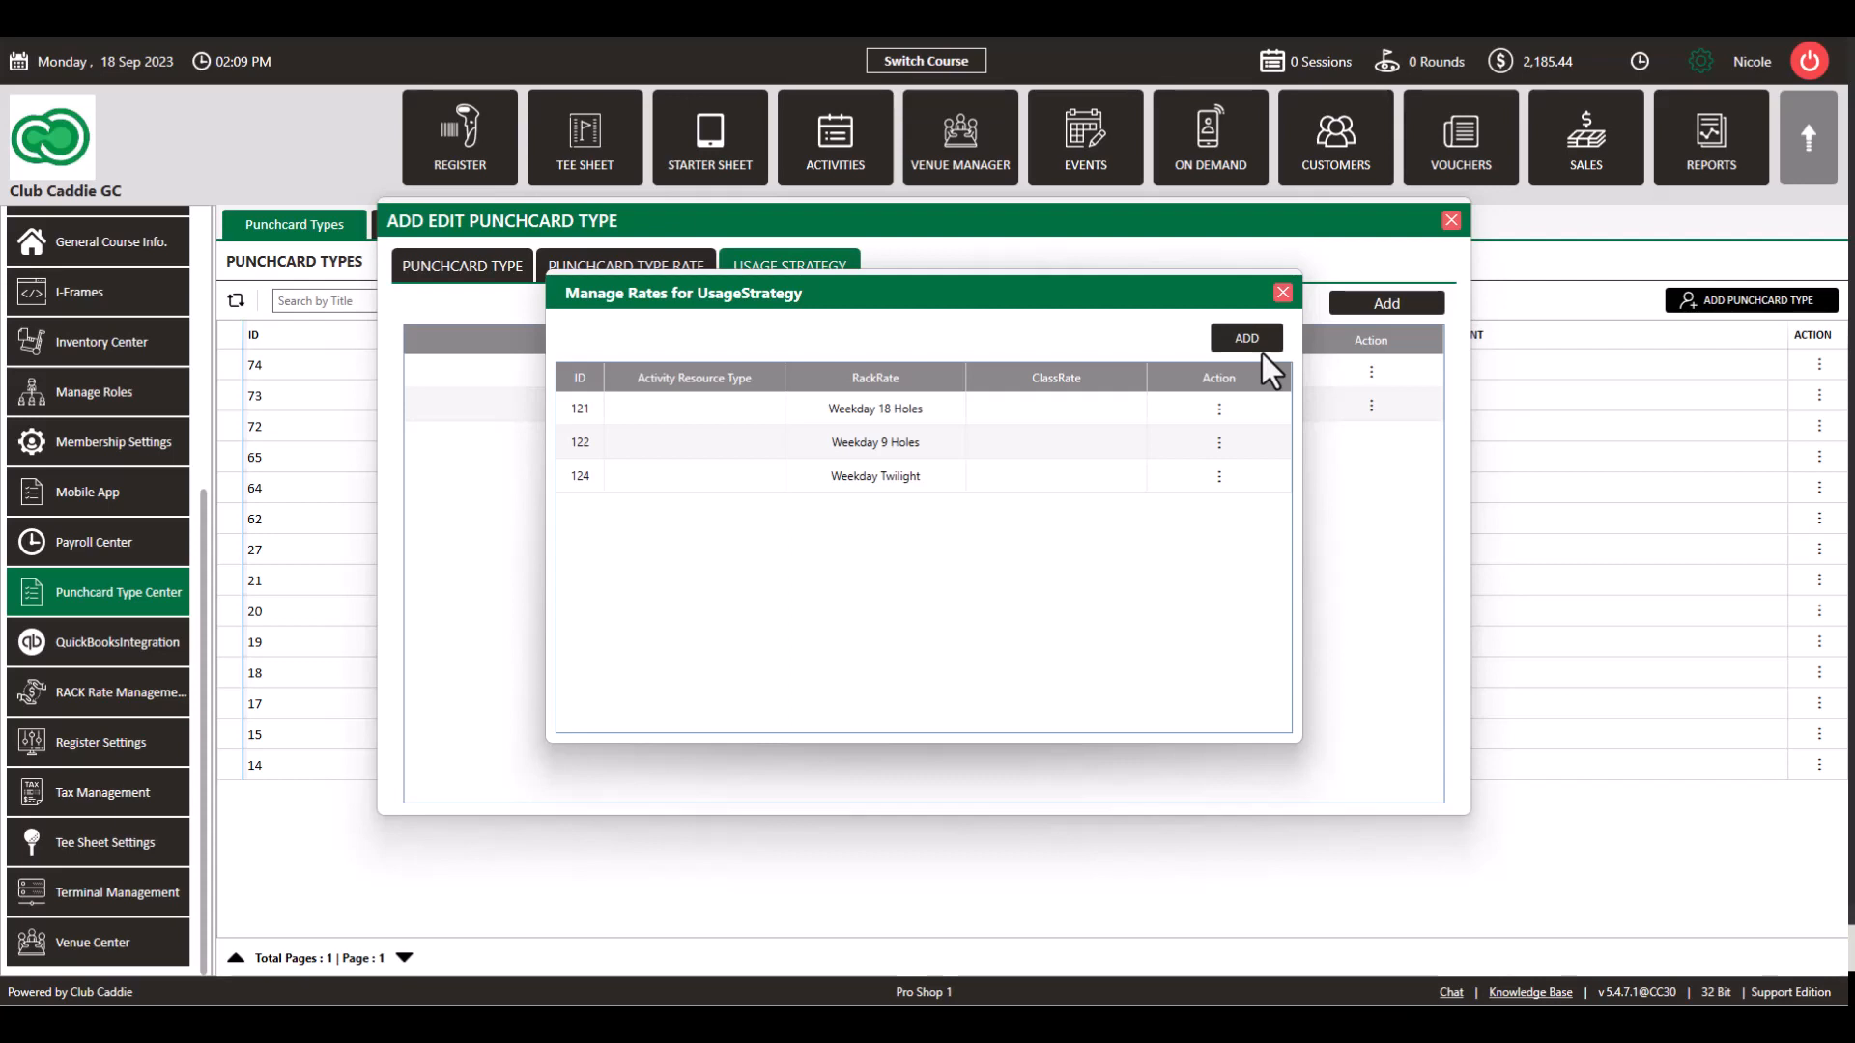
left_click(1282, 292)
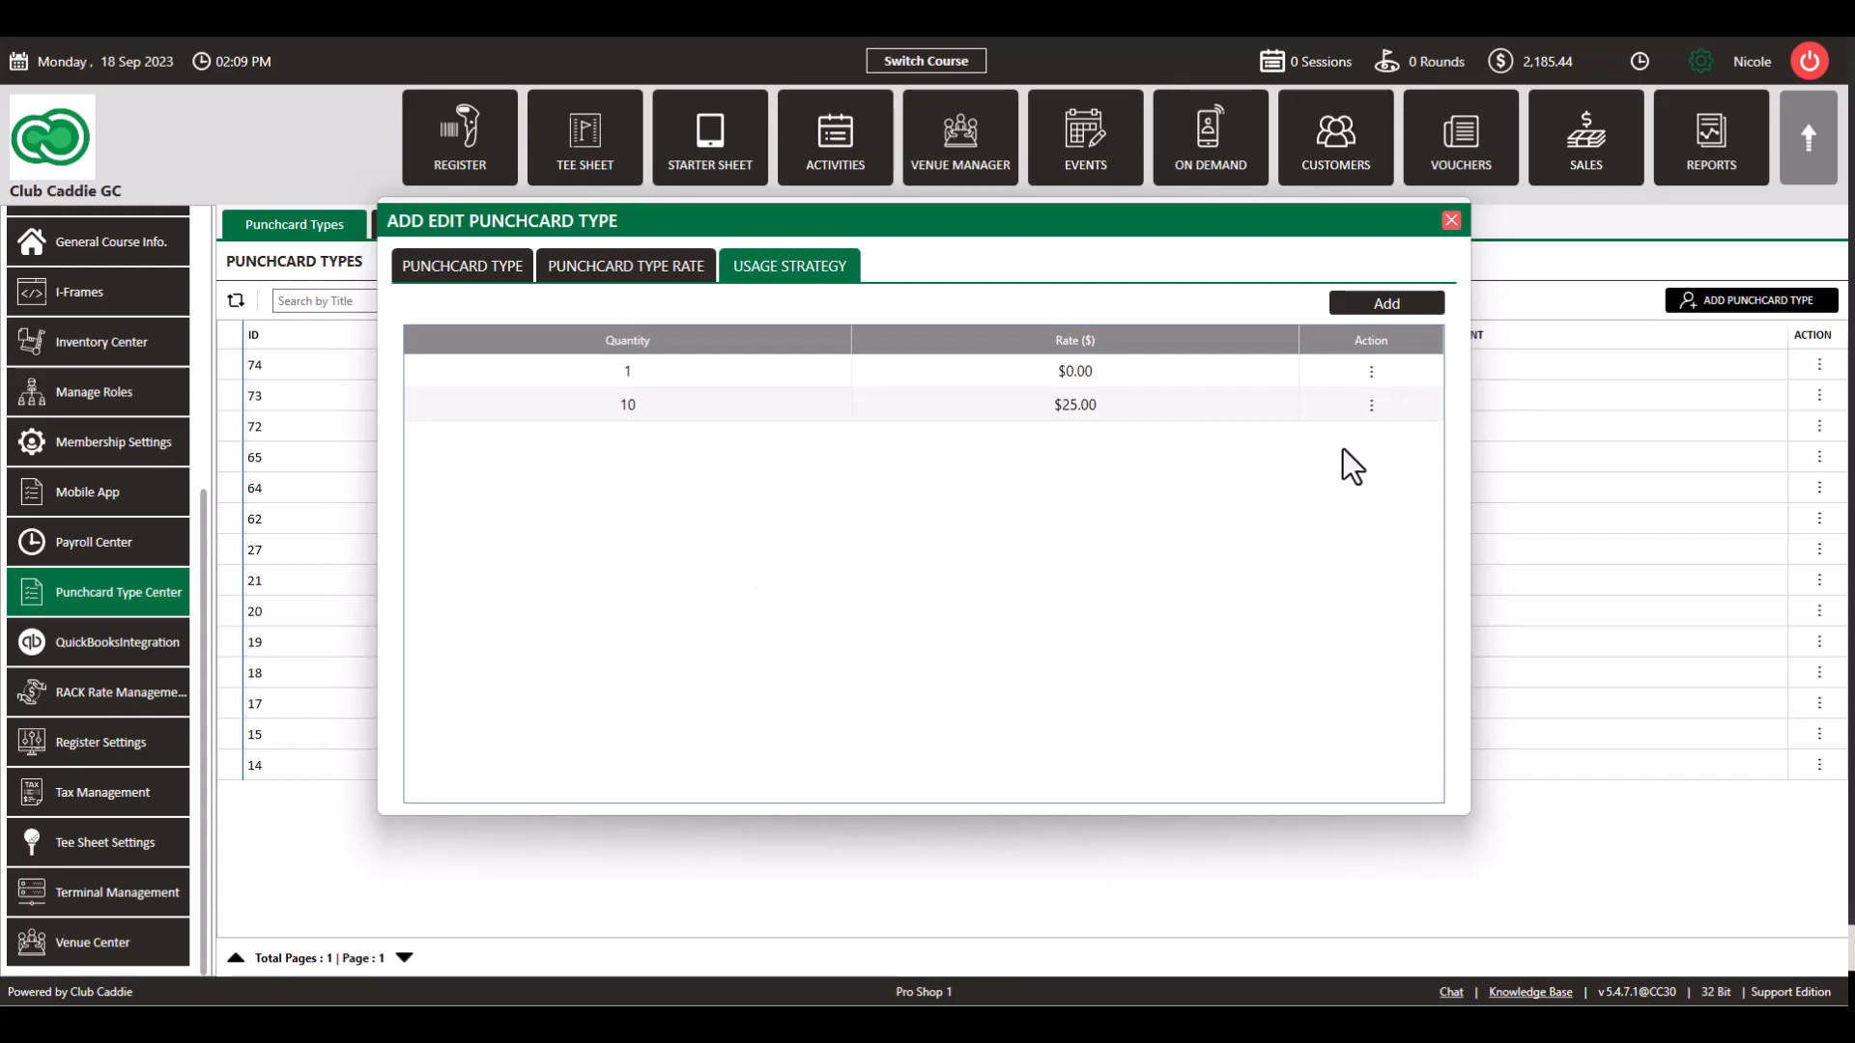
left_click(1447, 221)
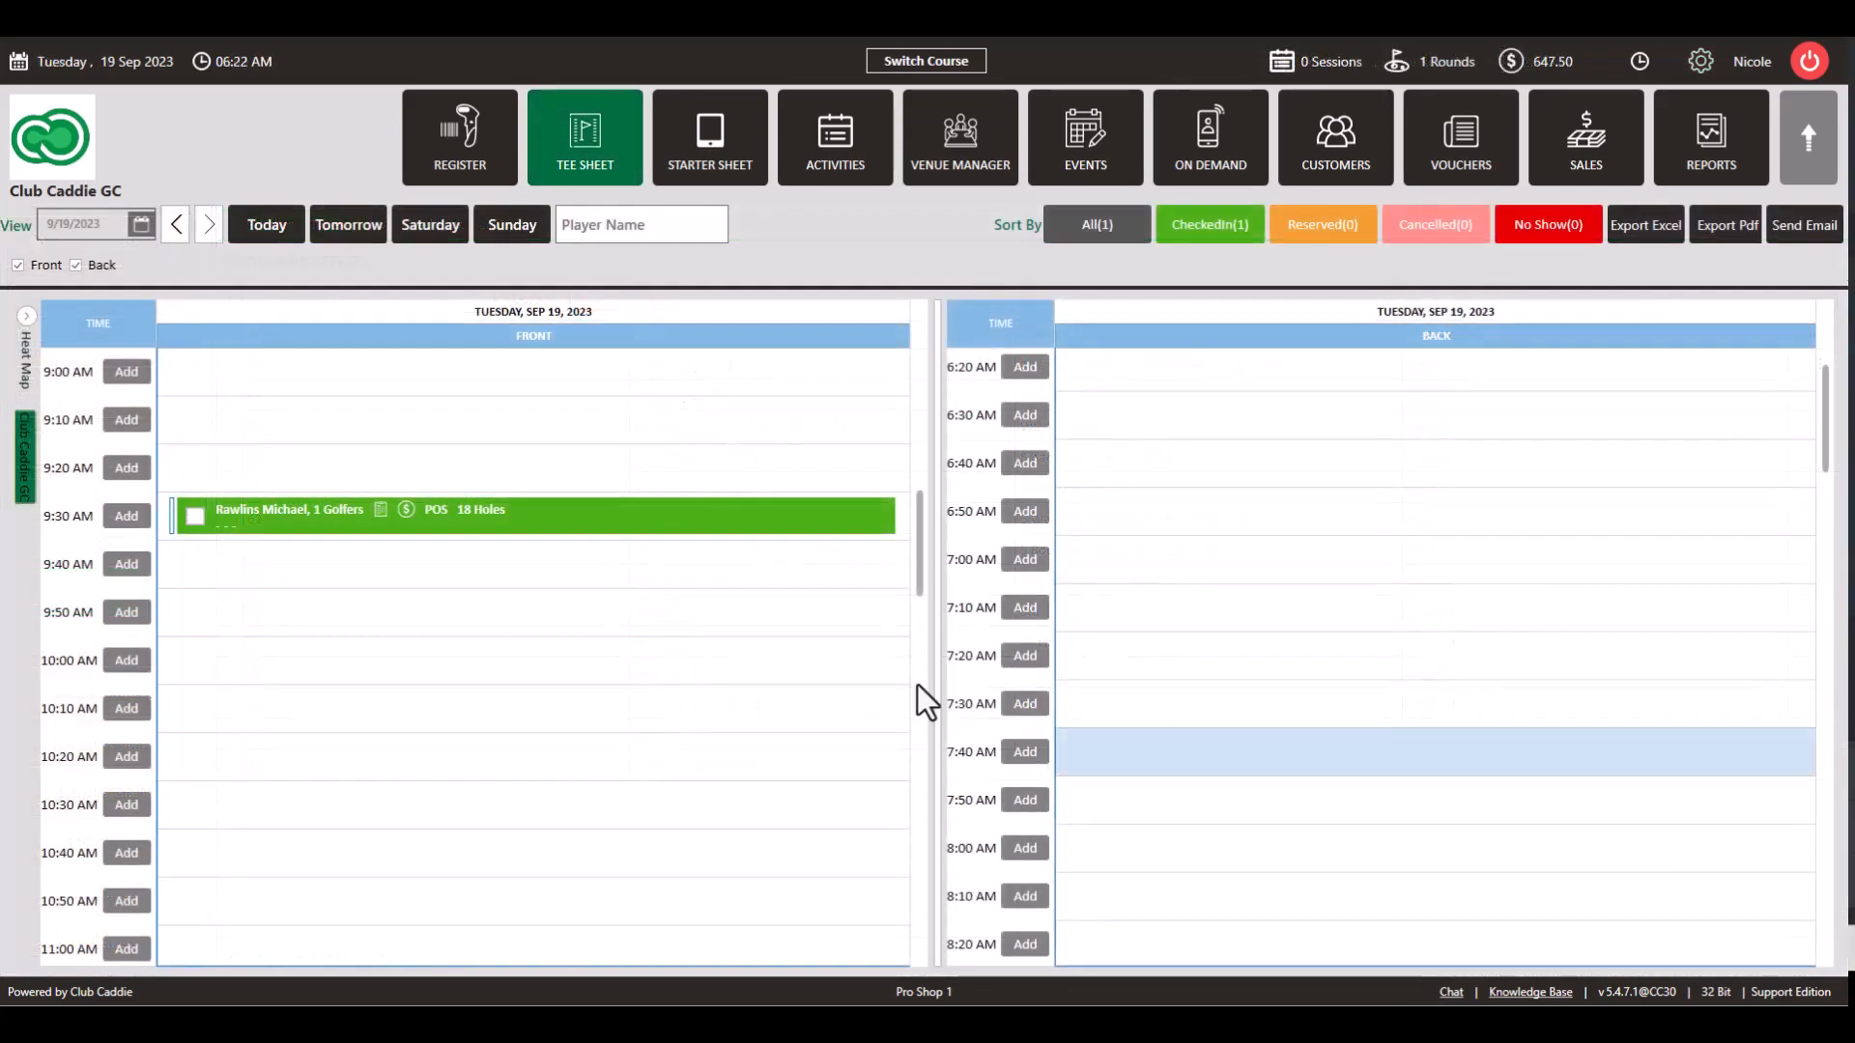
Step: Book the customer, found by last name, at 9:20 AM Front on Weekday 18 Holes - Walk, and check in
right_click(241, 473)
left_click(301, 483)
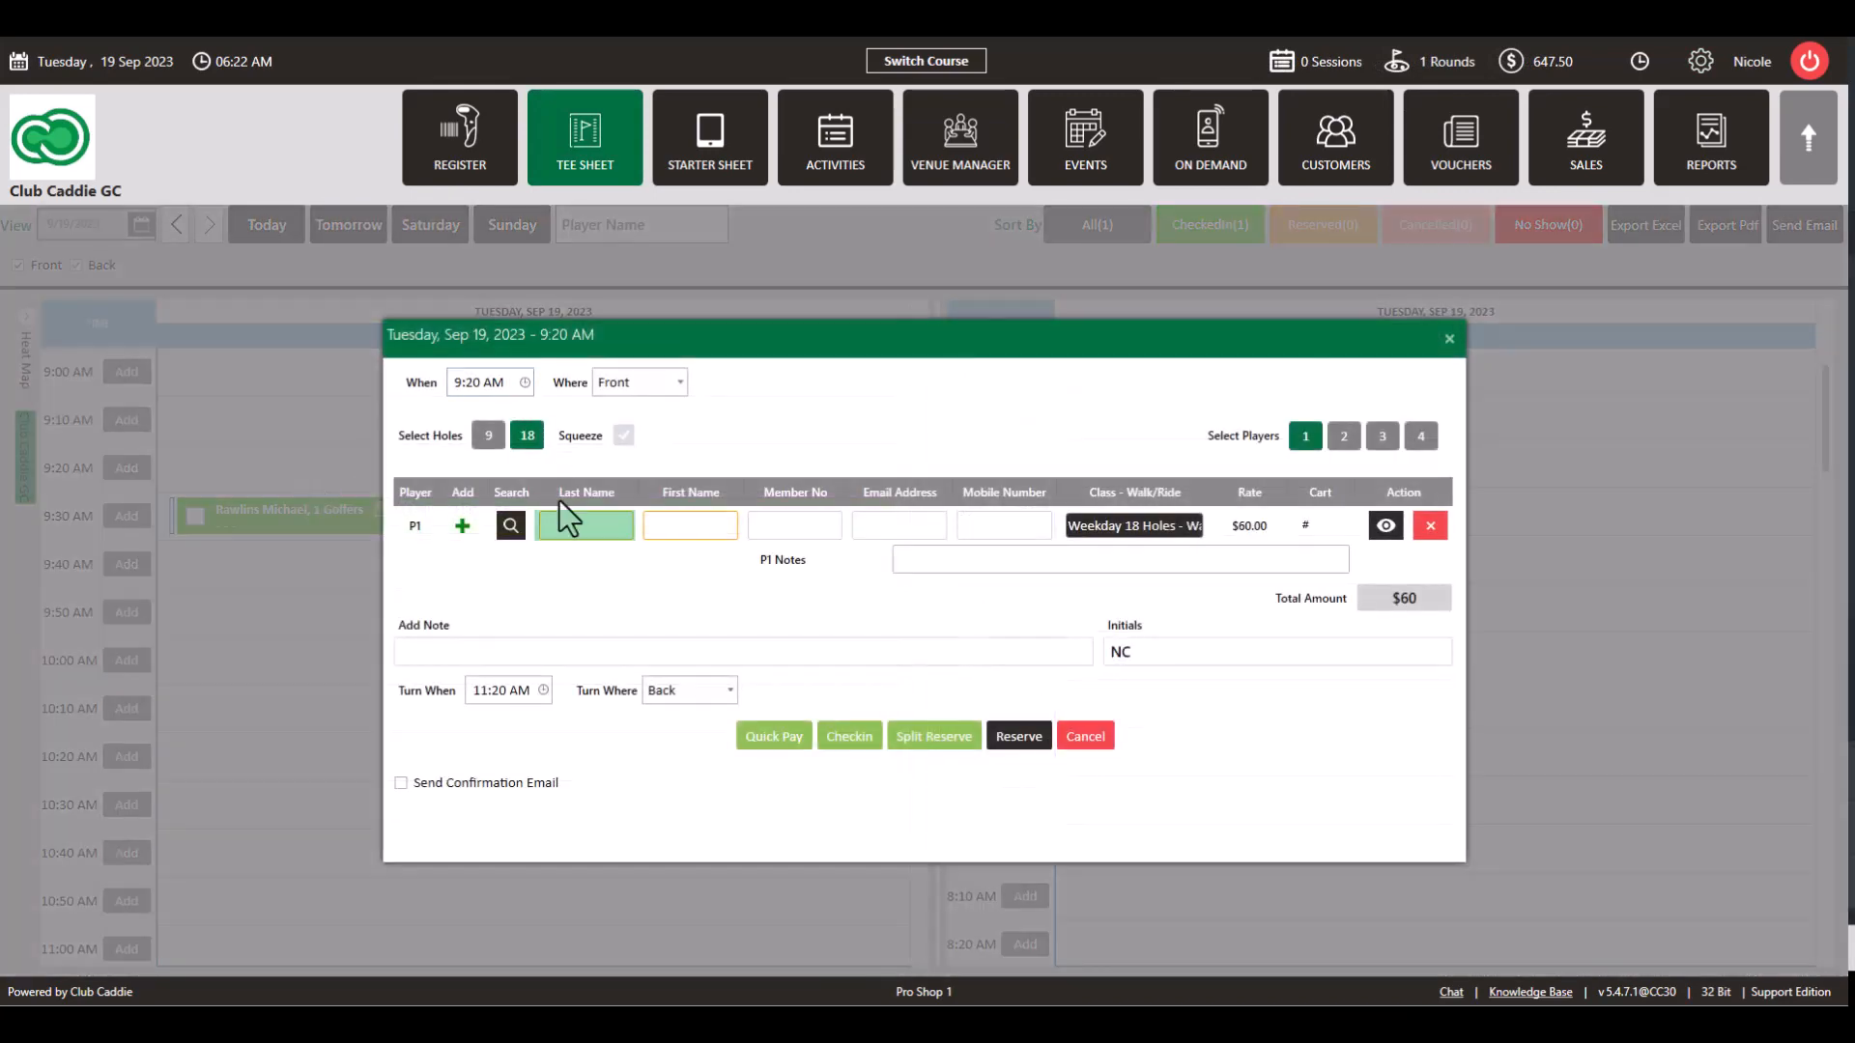
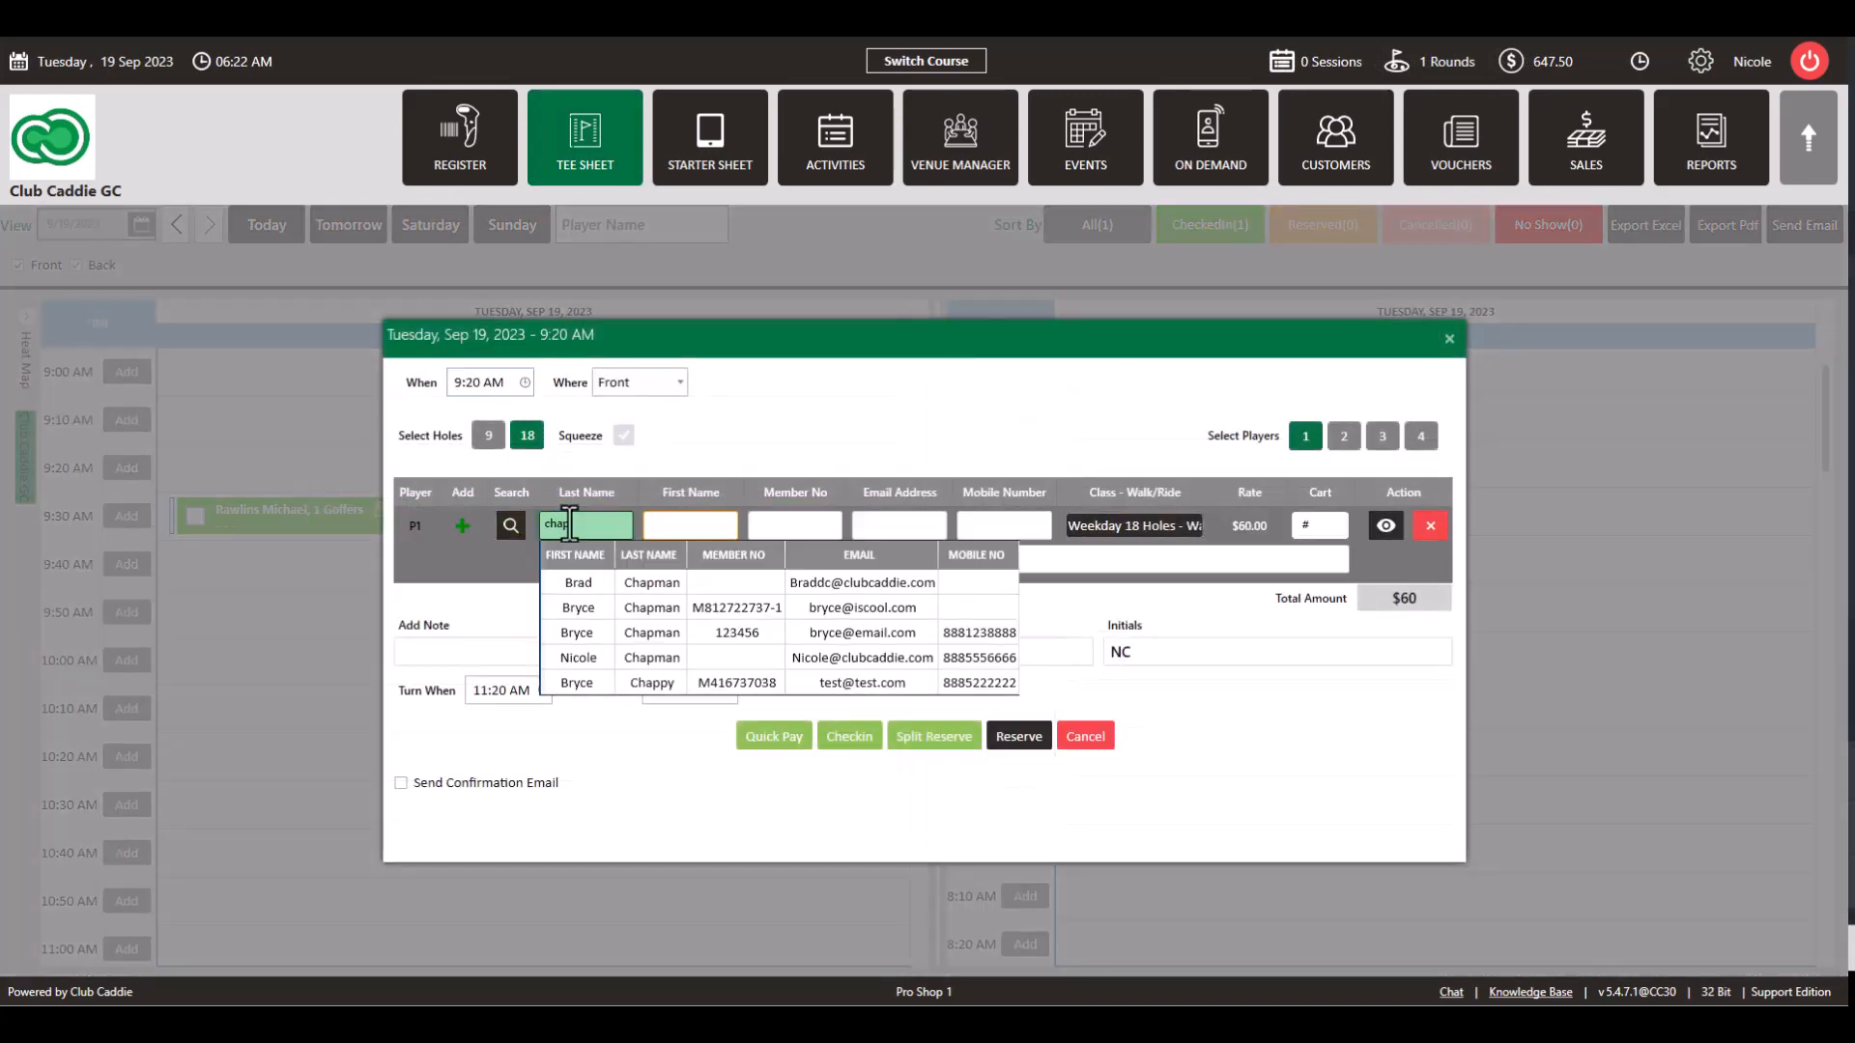
left_click(628, 653)
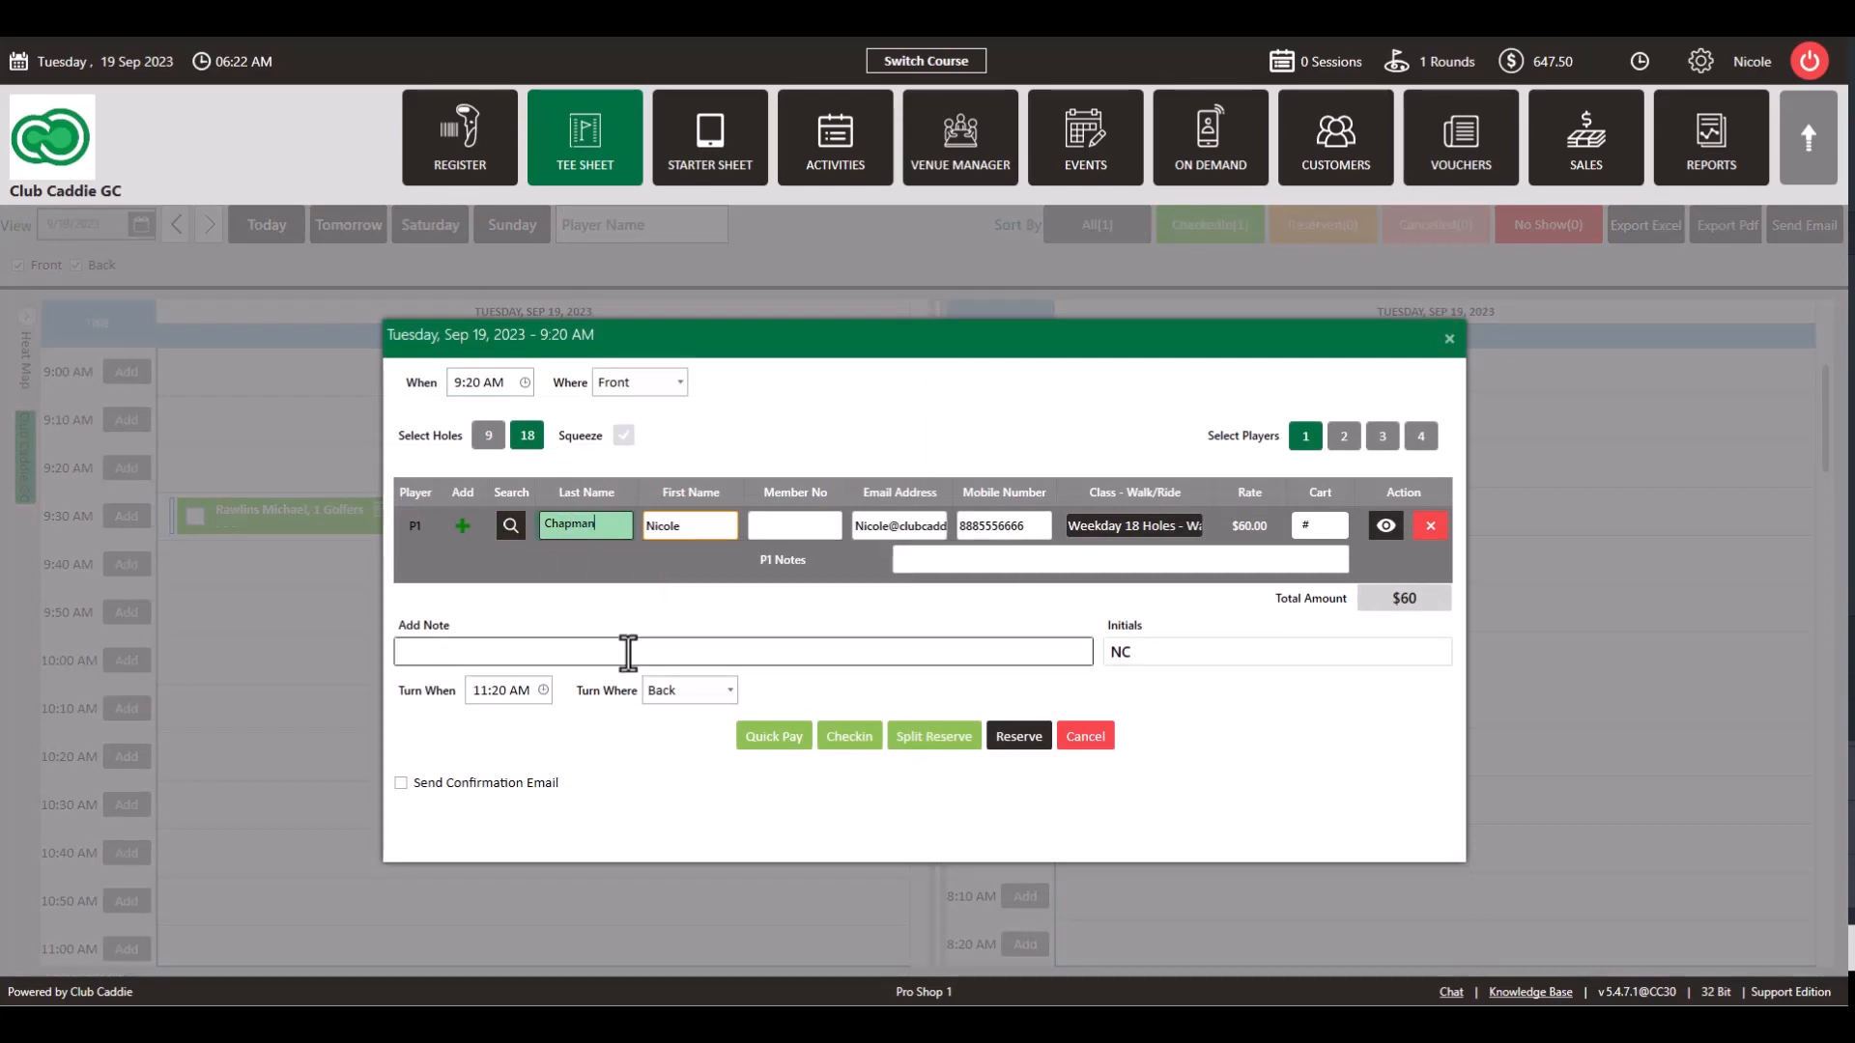
left_click(1140, 529)
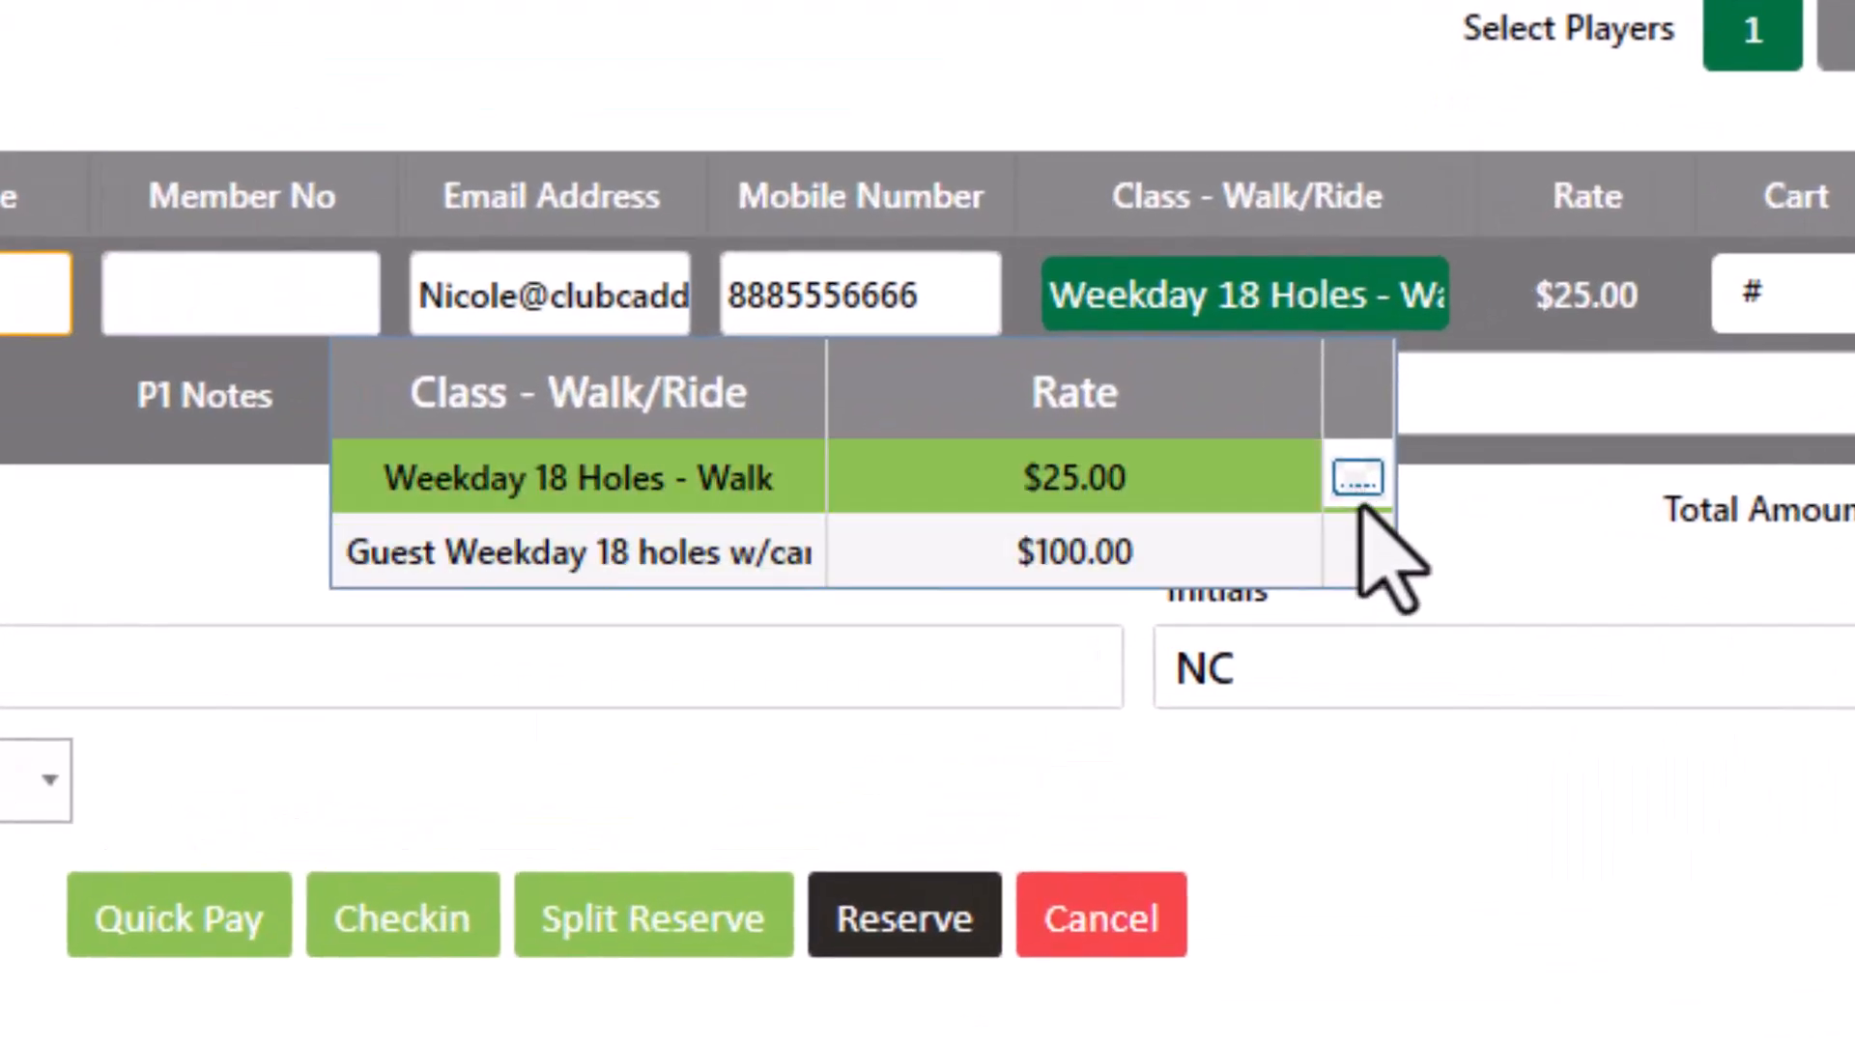
left_click(1363, 504)
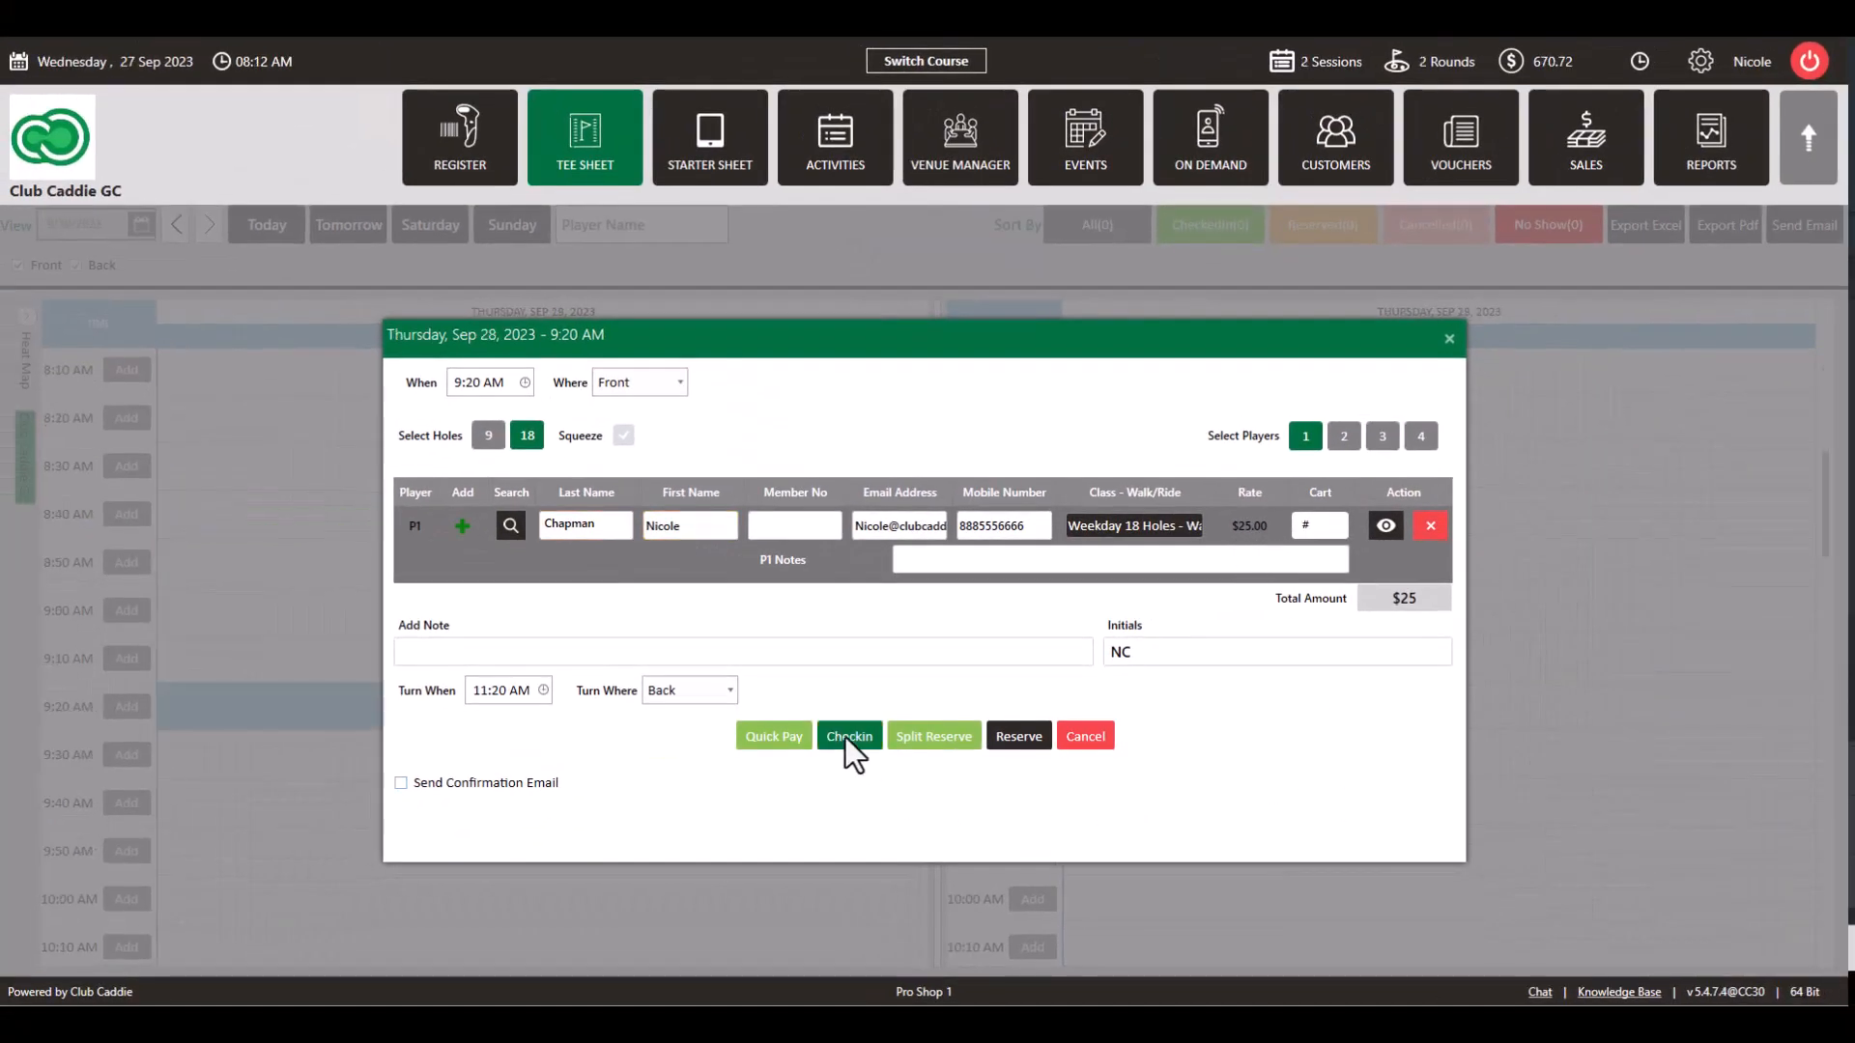
left_click(847, 737)
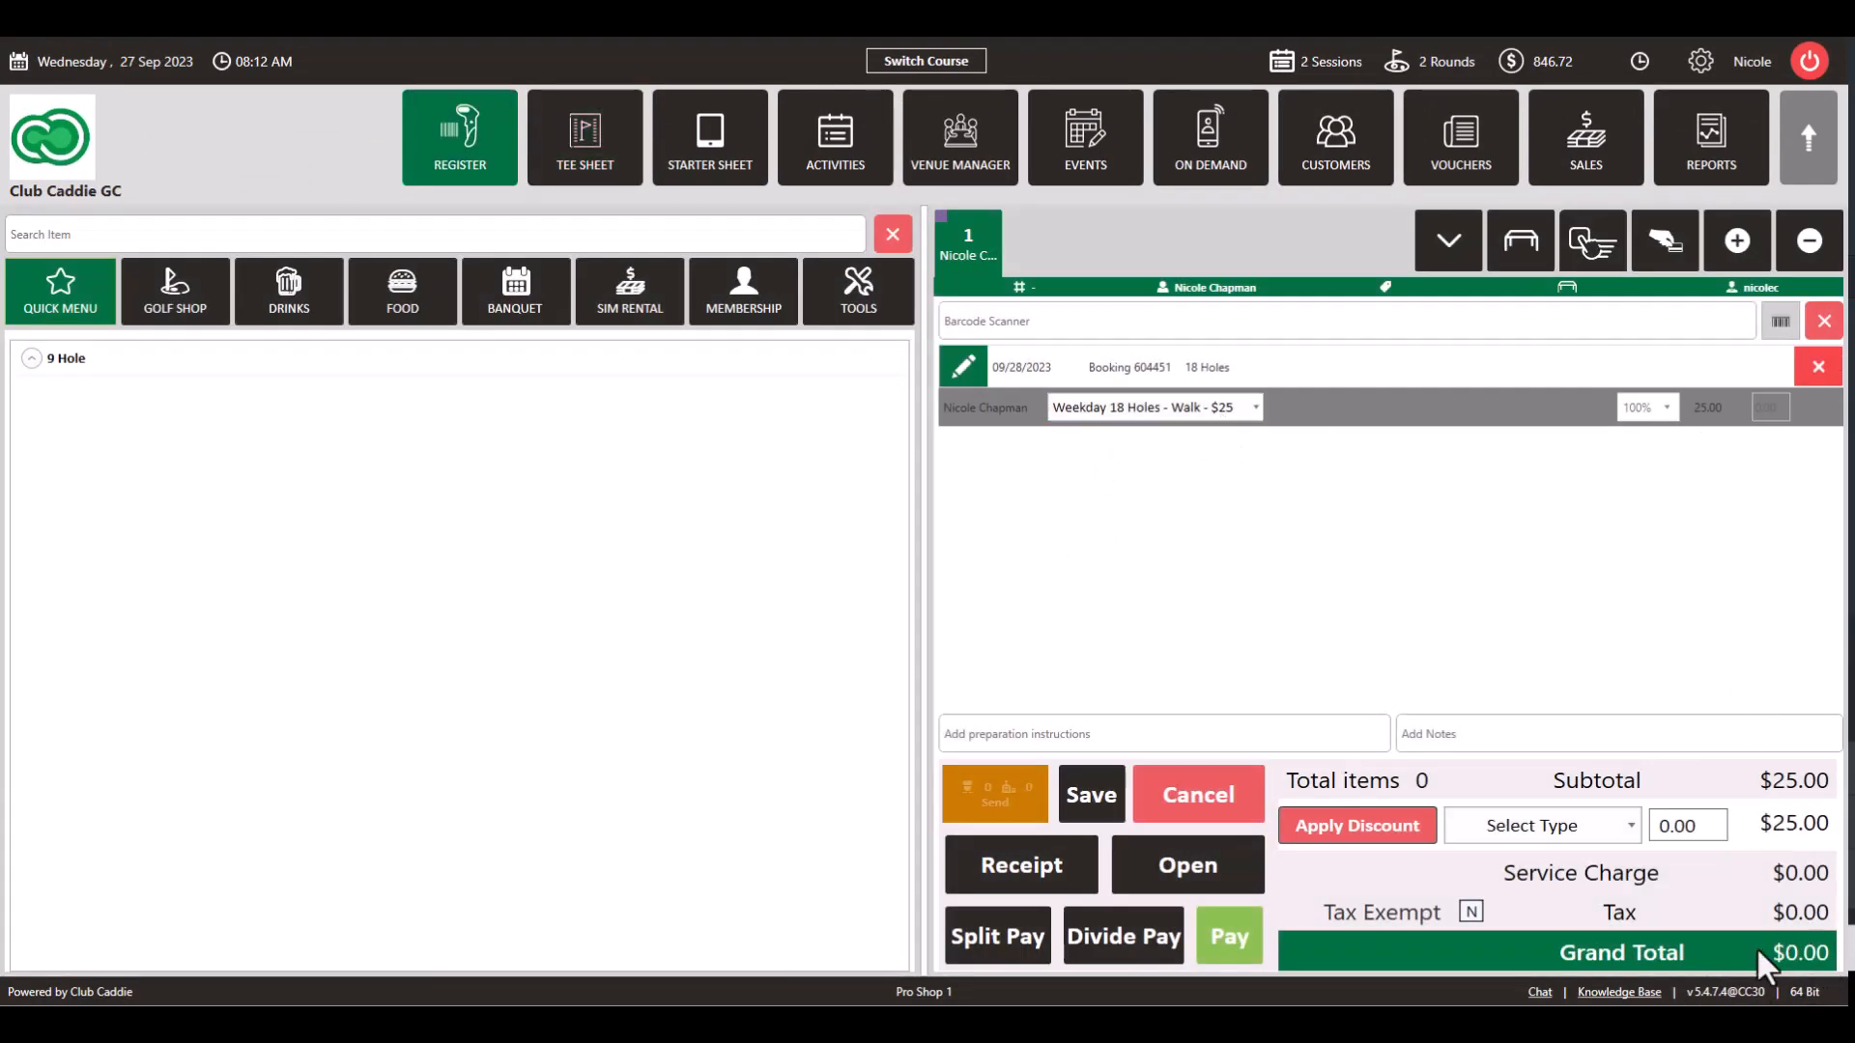
Step: Pay the $0.00 tee-time ticket in cash for the exact amount
left_click(1241, 935)
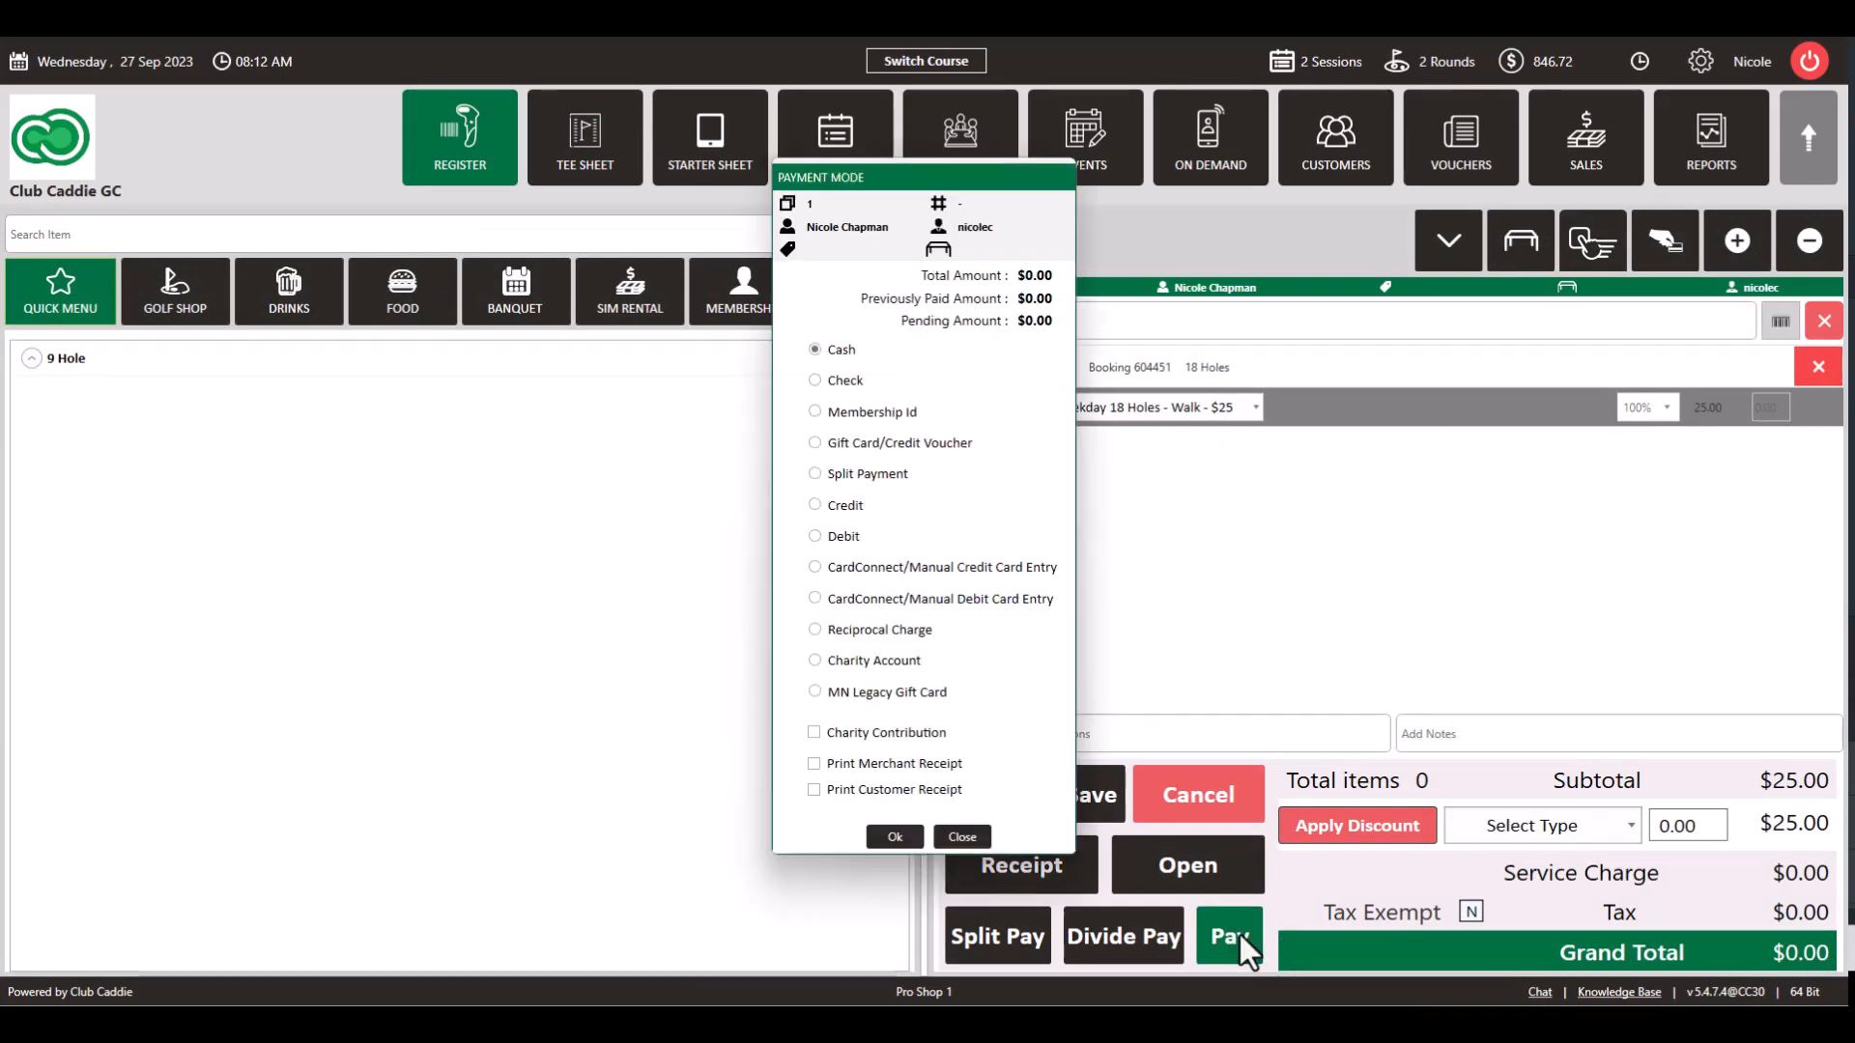
left_click(886, 832)
left_click(860, 715)
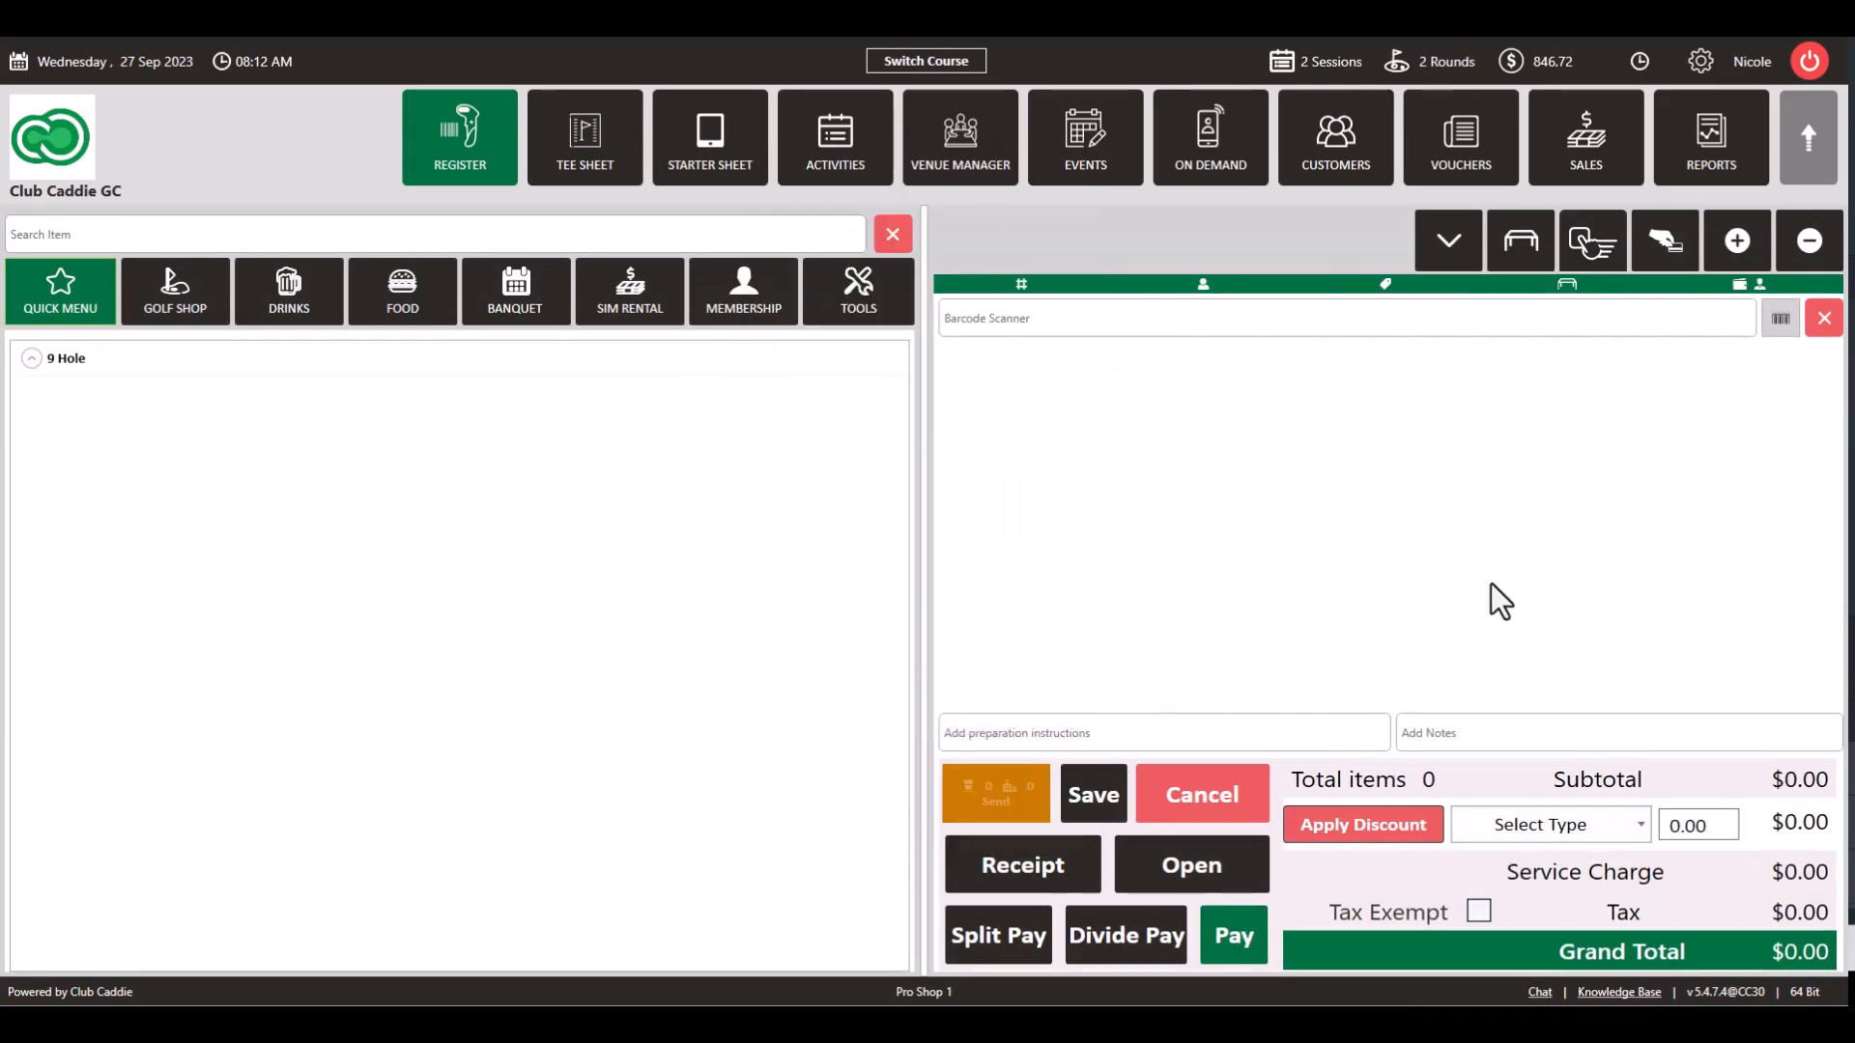
Step: Search Customers by the customer's first name, open their profile, and view the Punchcards list under Cards
left_click(1314, 144)
left_click(370, 295)
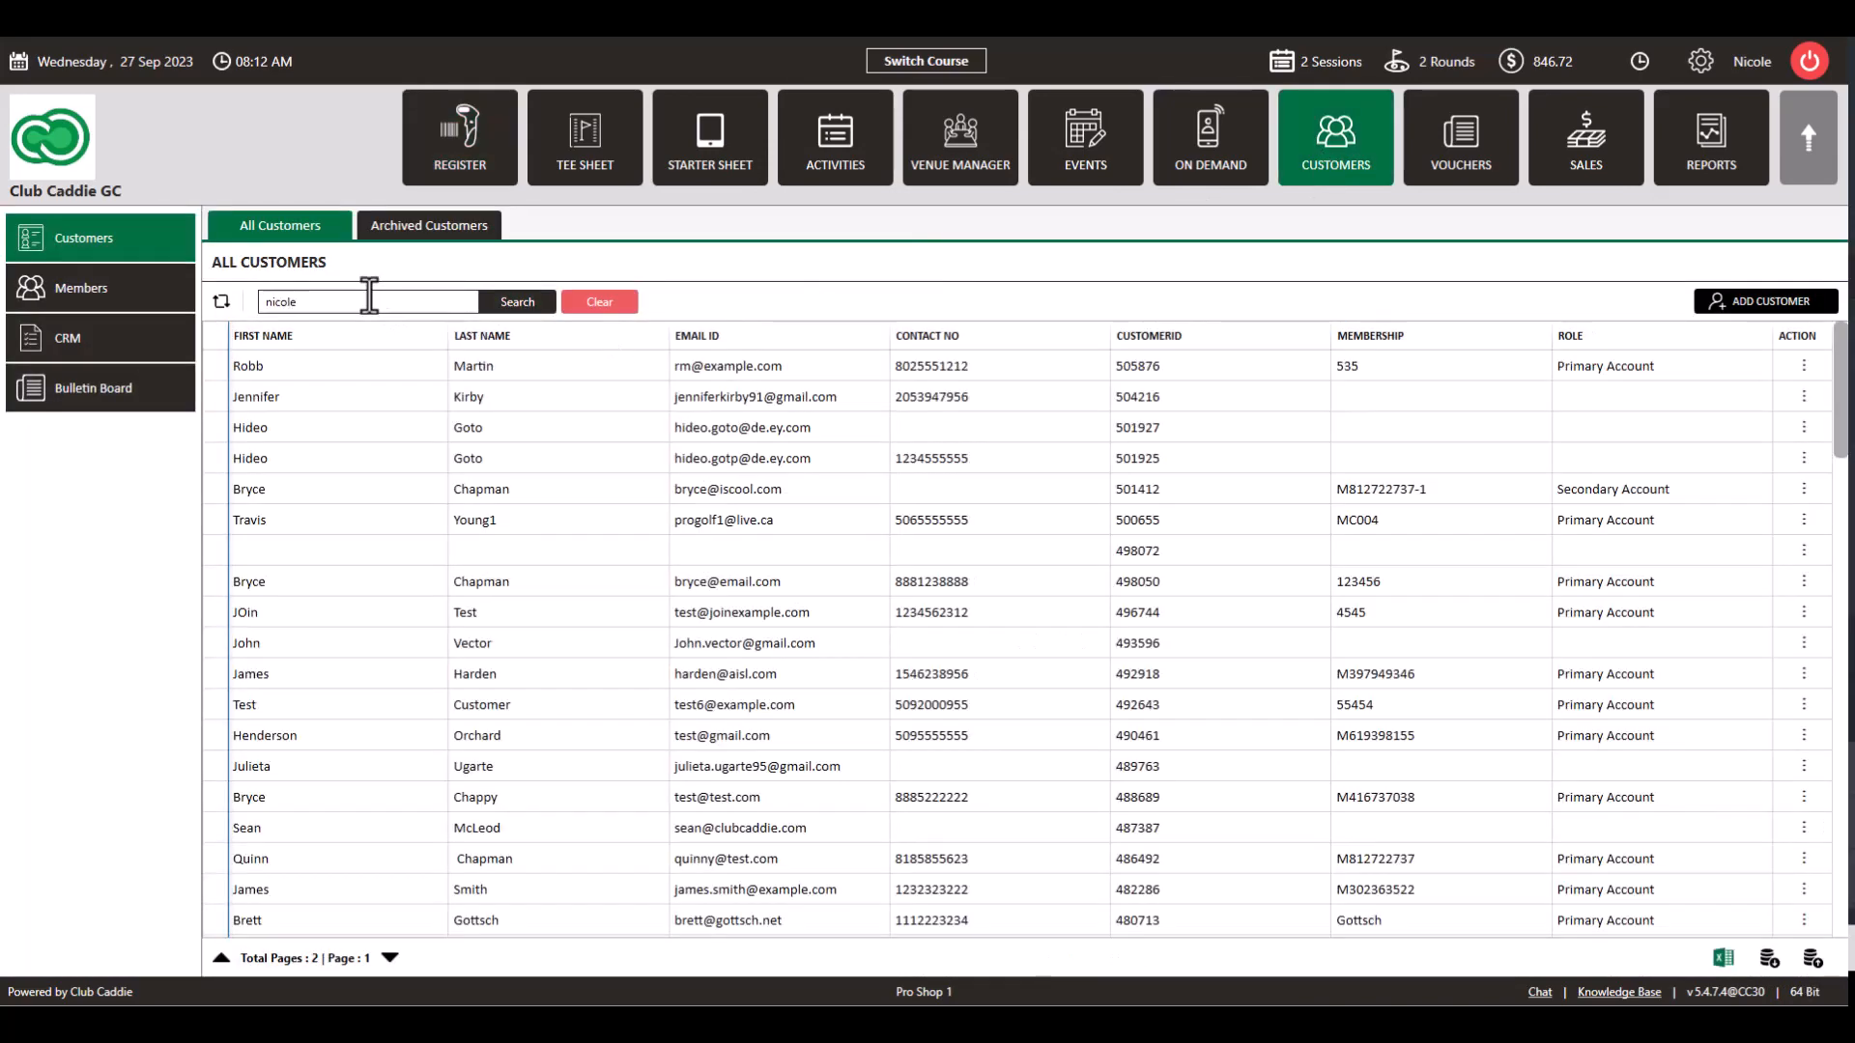
left_click(518, 301)
double_click(544, 365)
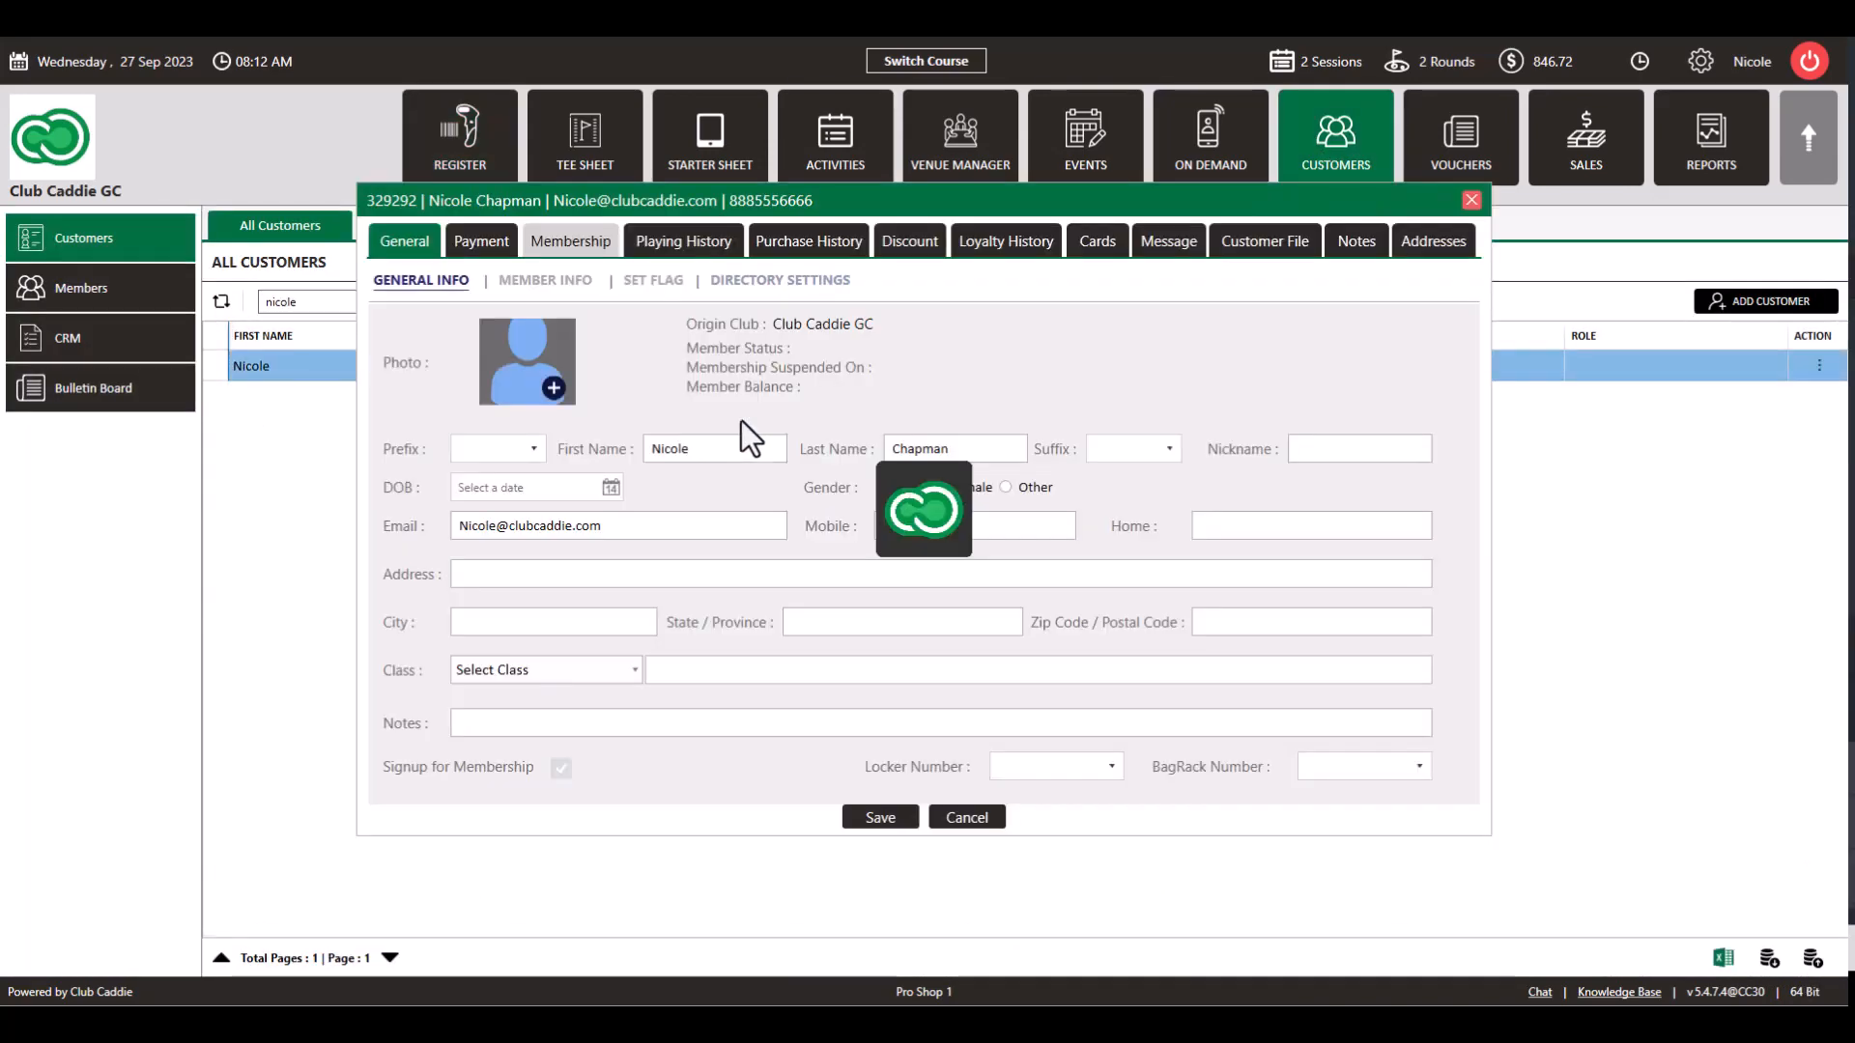
left_click(1099, 241)
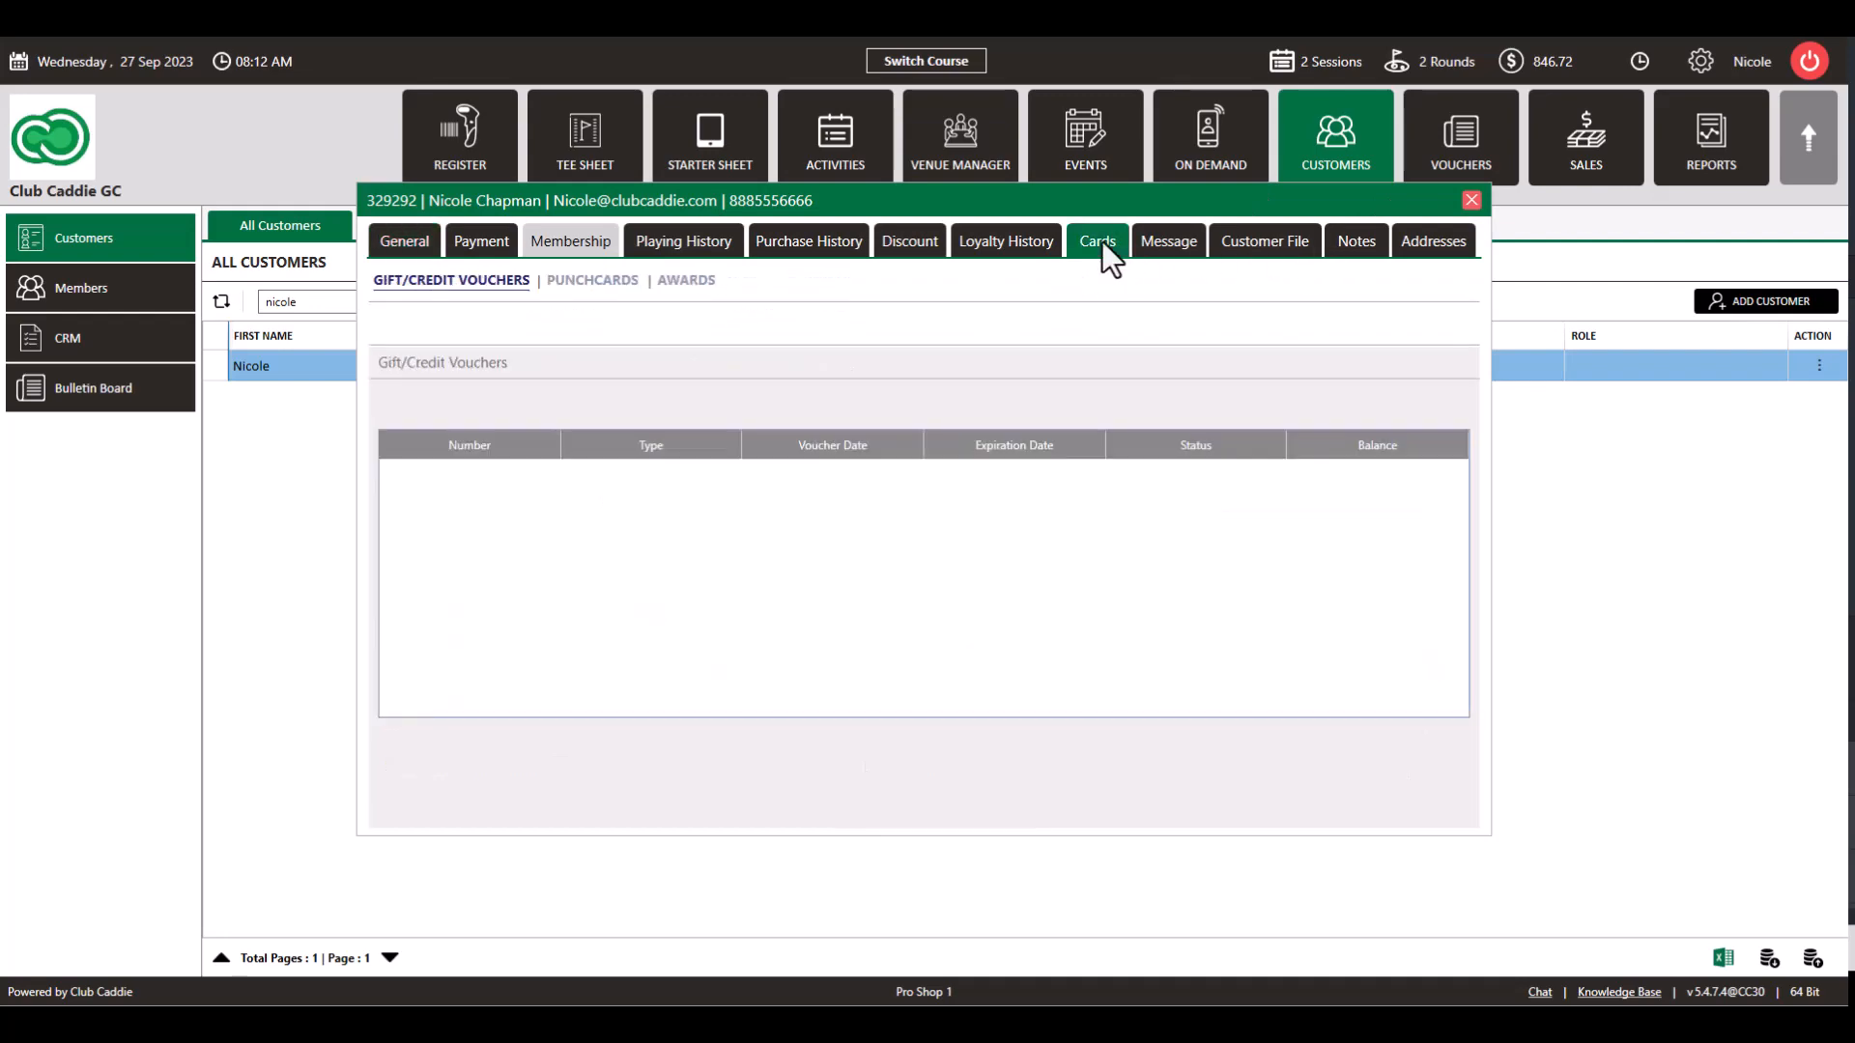
left_click(592, 280)
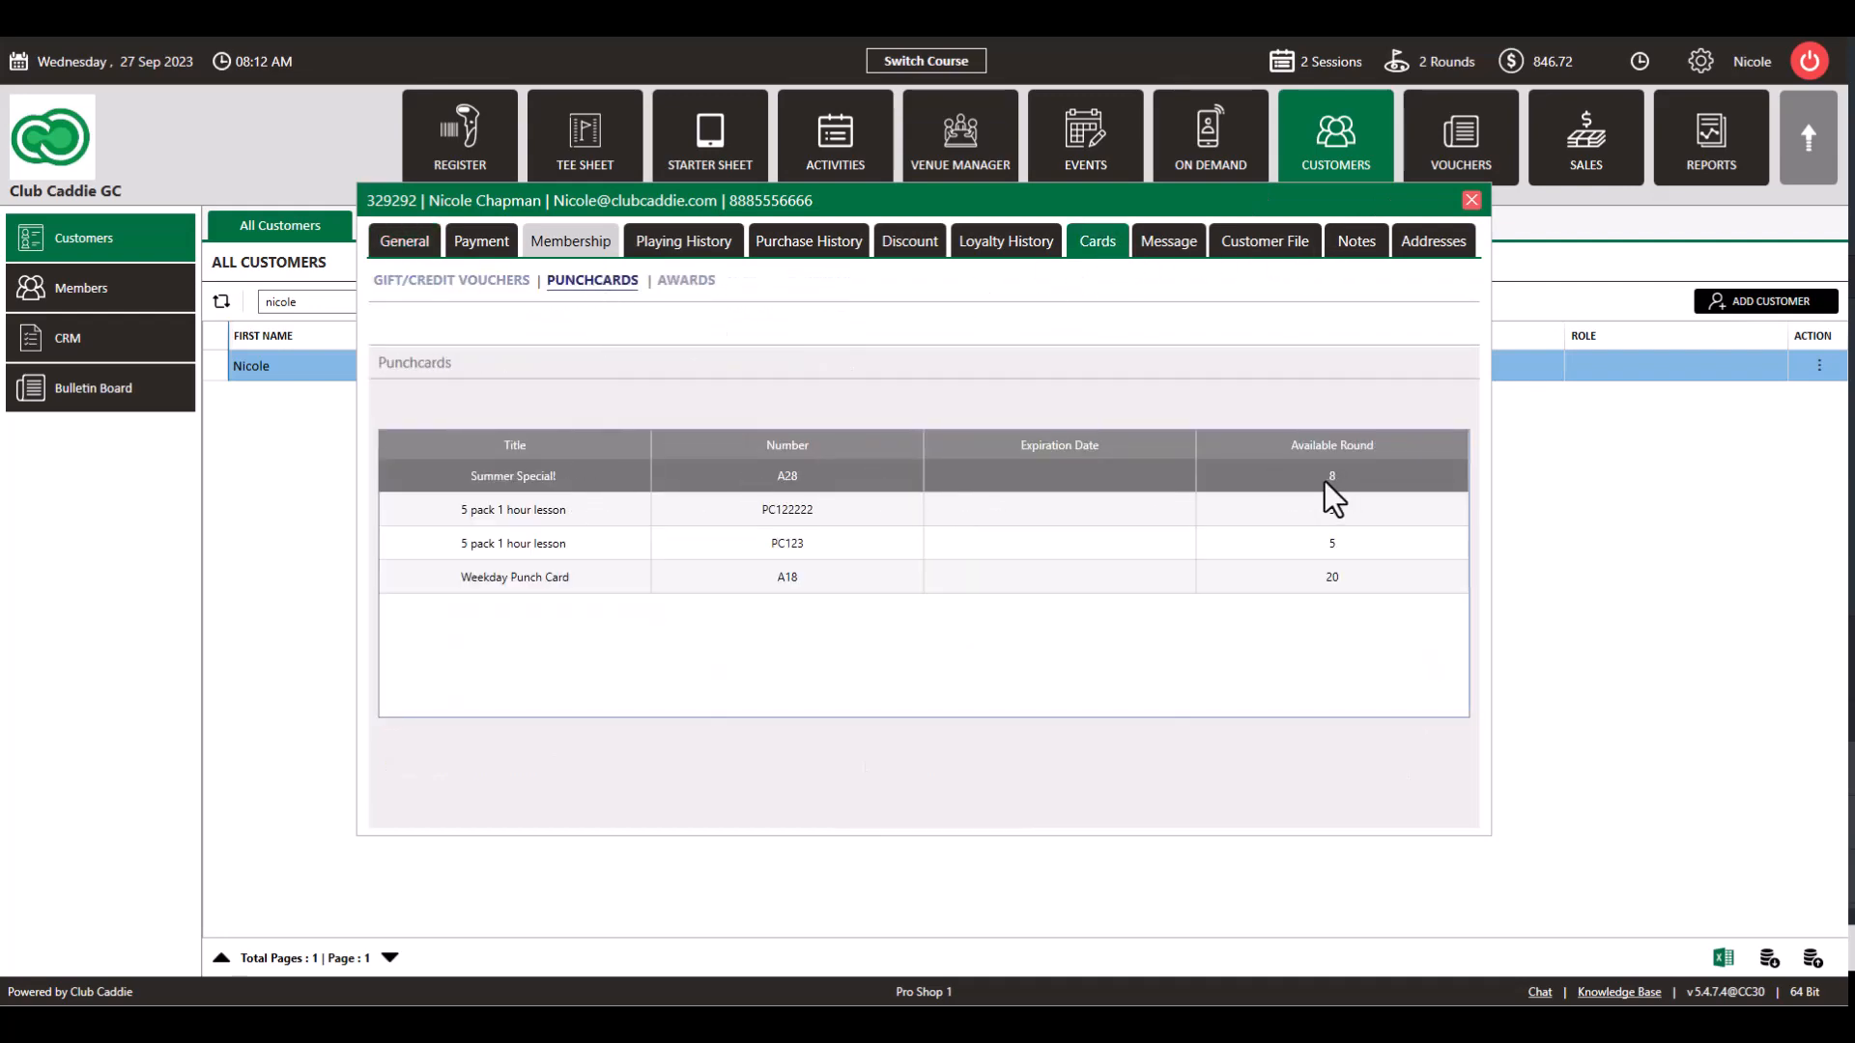